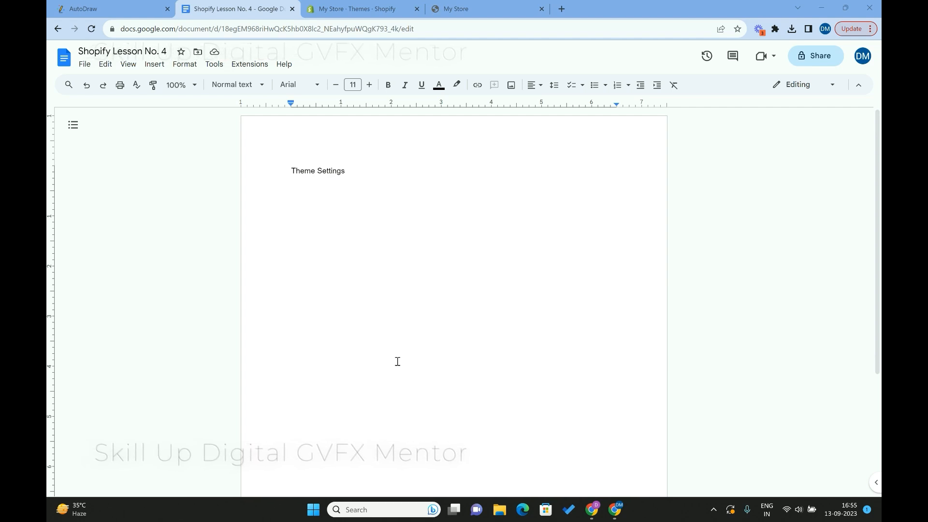
- Switch to the Shopify admin and open the current Refresh theme of the online store for customization
click(358, 9)
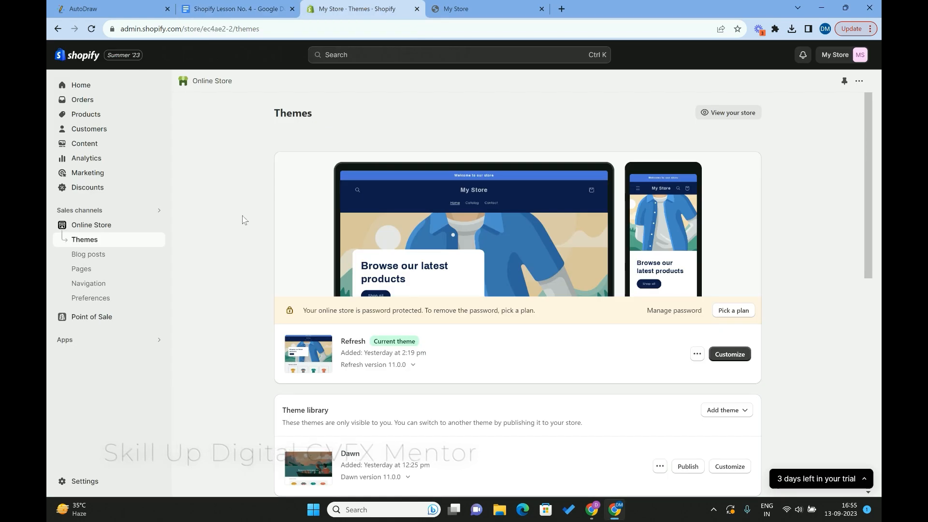
click(75, 86)
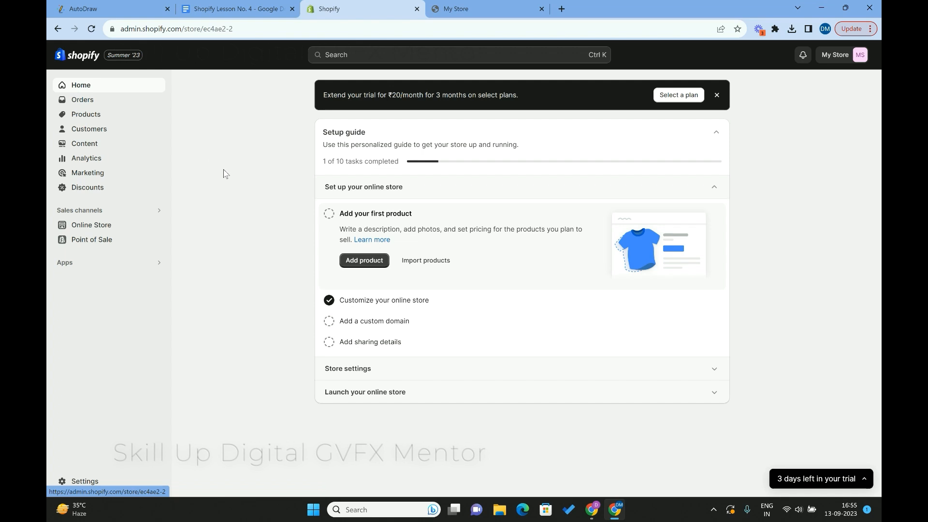
click(91, 228)
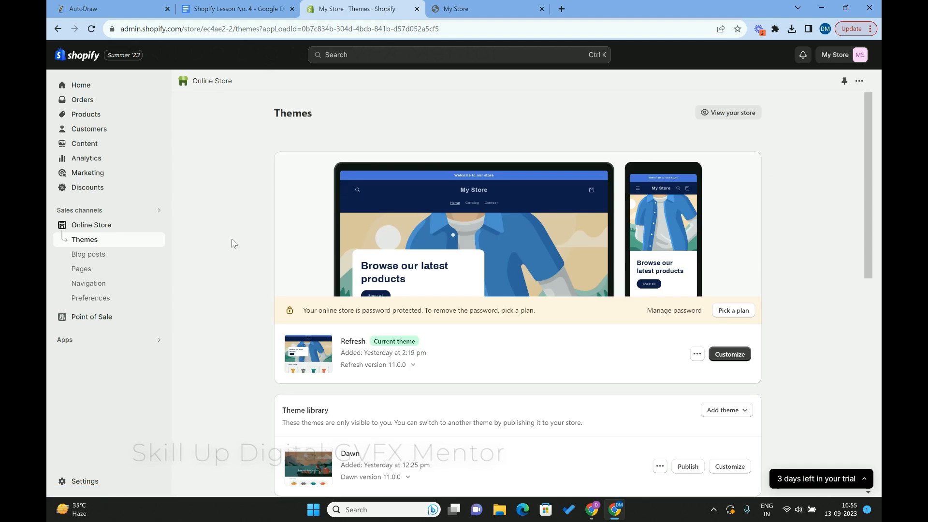
scroll(234, 243, down, 1)
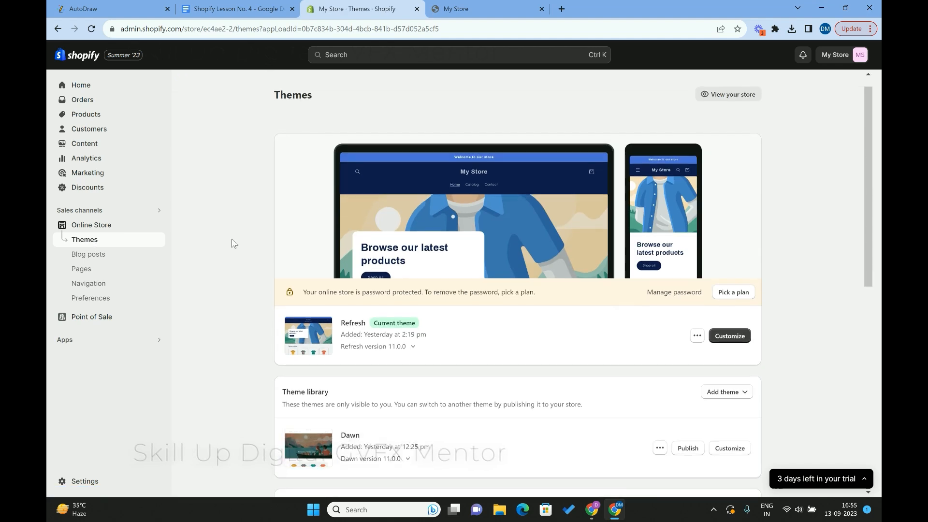
click(730, 335)
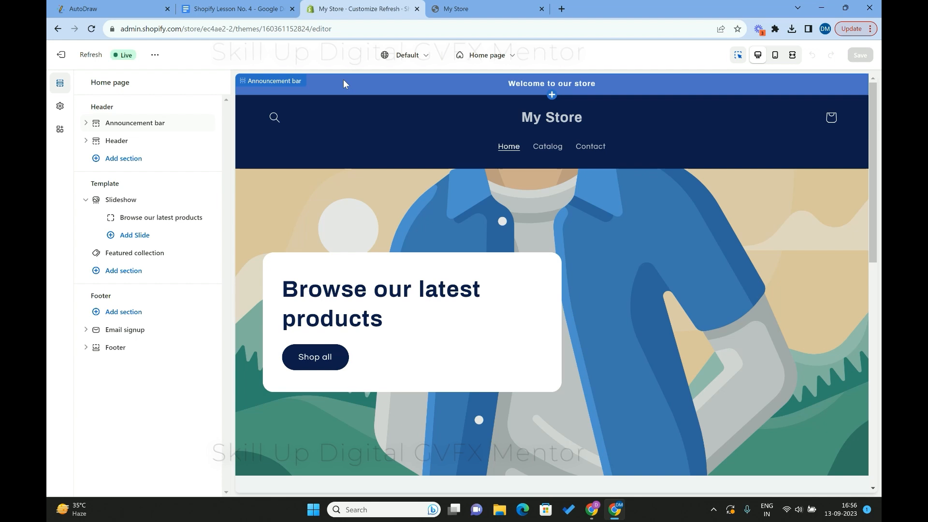
- Set the background colour of the announcement bar's Scheme 4 to green #47DB6A
click(273, 86)
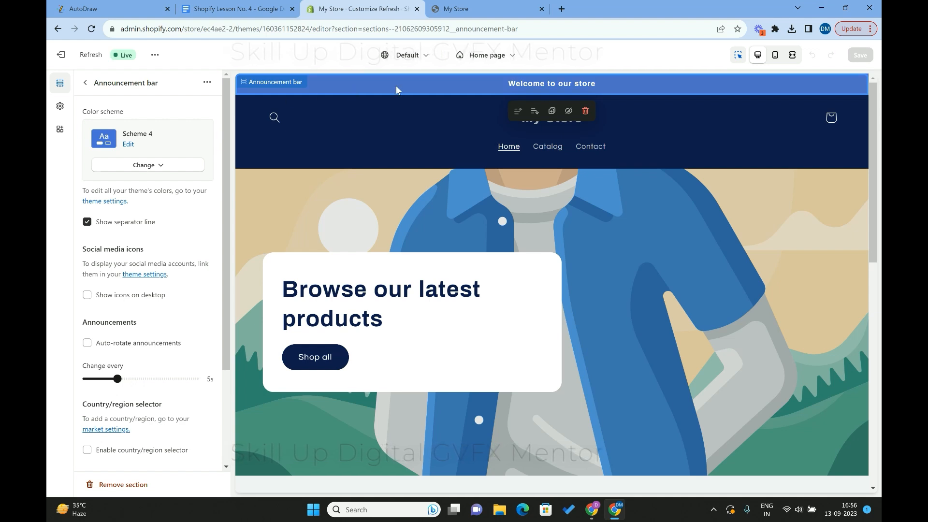
click(131, 149)
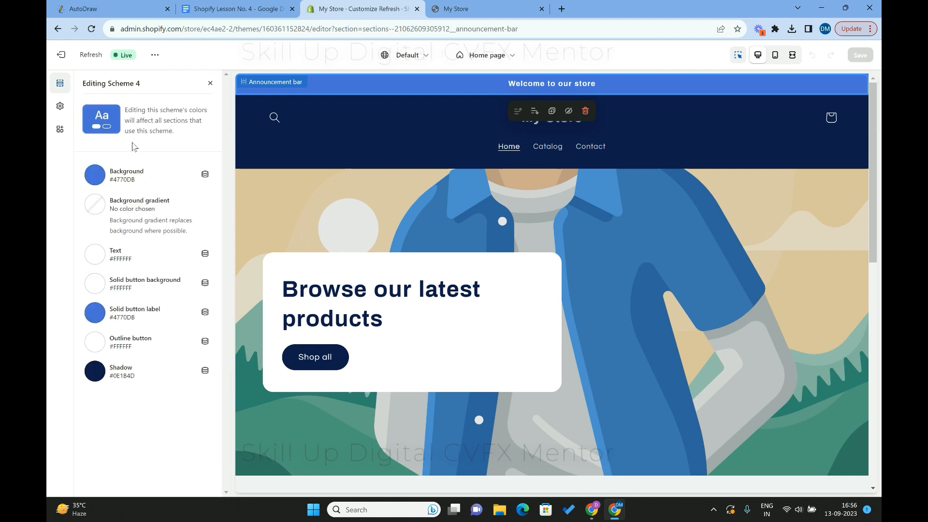
click(100, 185)
click(183, 227)
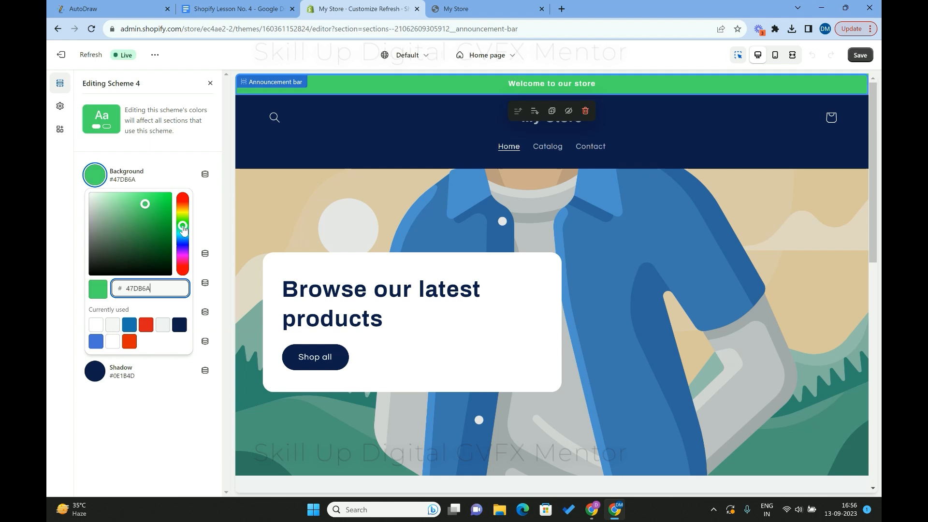
click(167, 420)
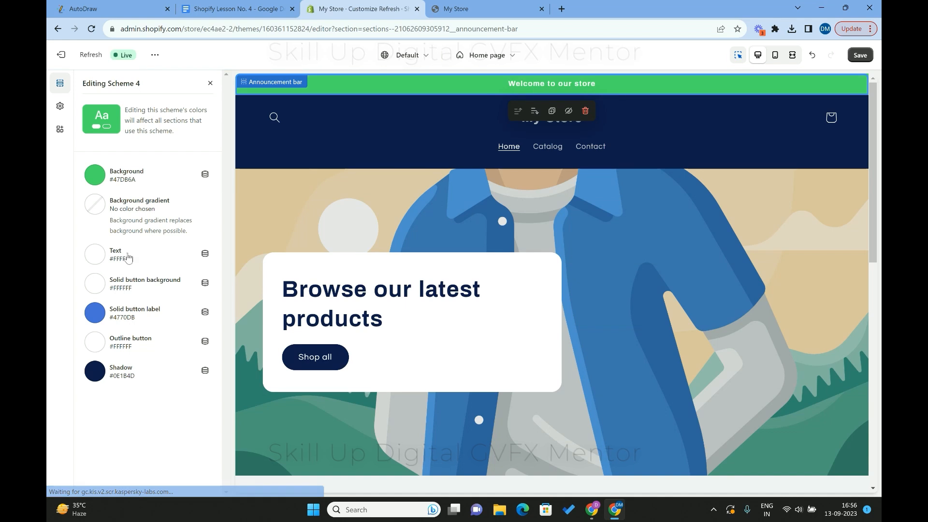
- Try dark text colours such as #644A4A in Scheme 4, and return the text to white #FFFFFF
click(98, 256)
click(112, 326)
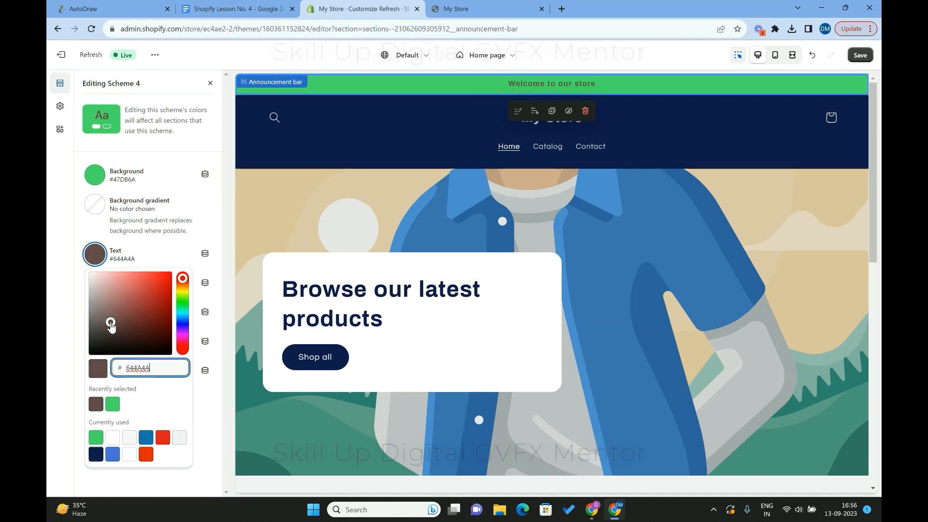
click(90, 341)
drag(89, 275, 83, 266)
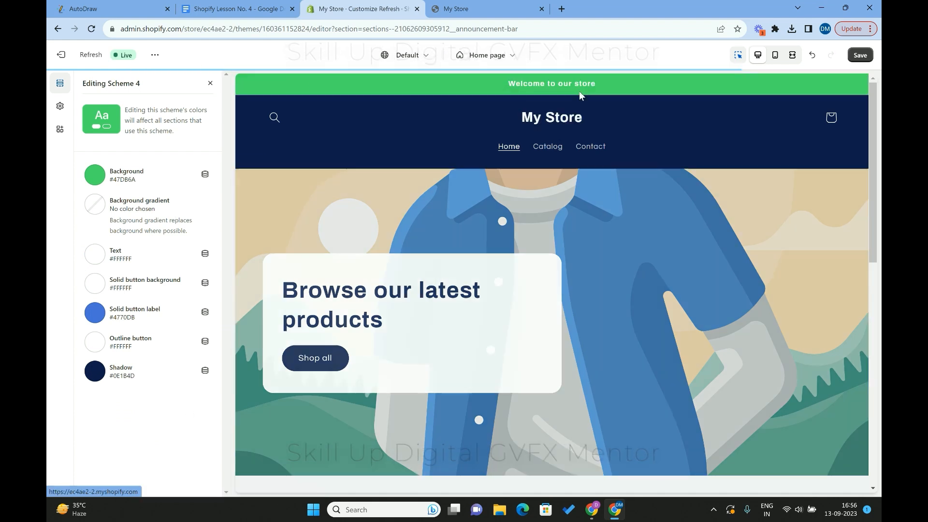
- Leave the Scheme 4 colours and open the announcement bar's "Welcome to our store" announcement for editing
click(211, 84)
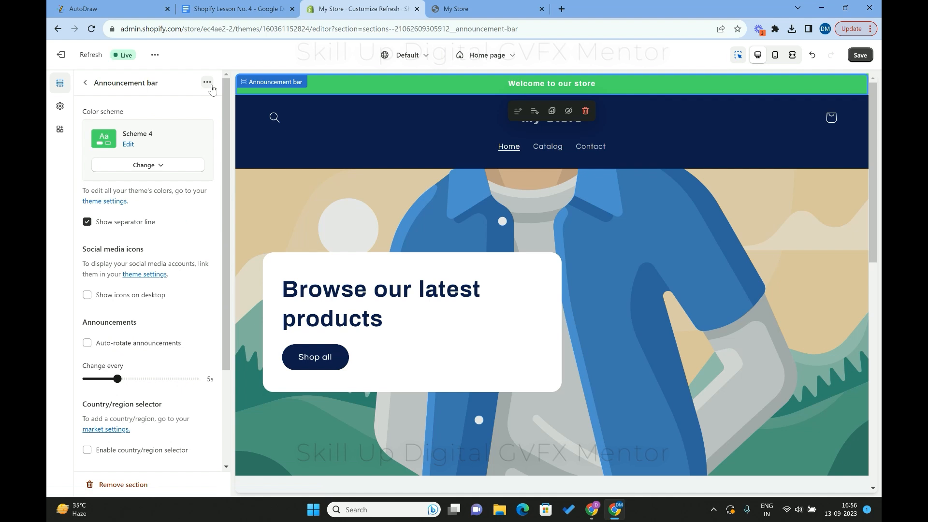
click(89, 89)
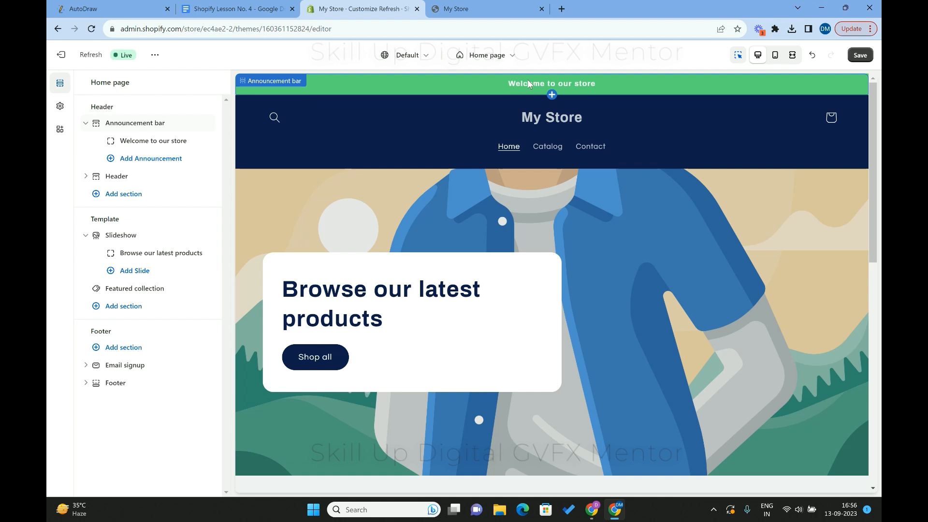
click(155, 144)
- Replace the announcement text with "COD Available today"
triple_click(164, 130)
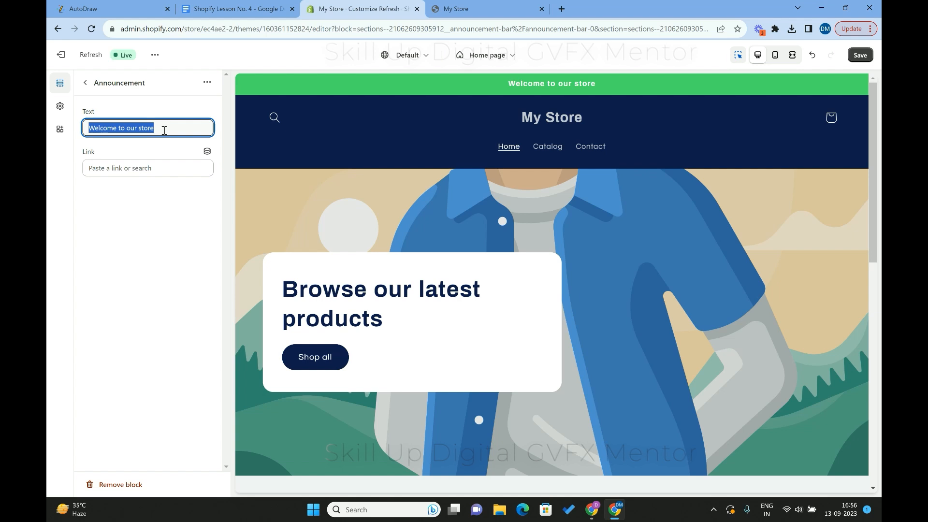
text(COD )
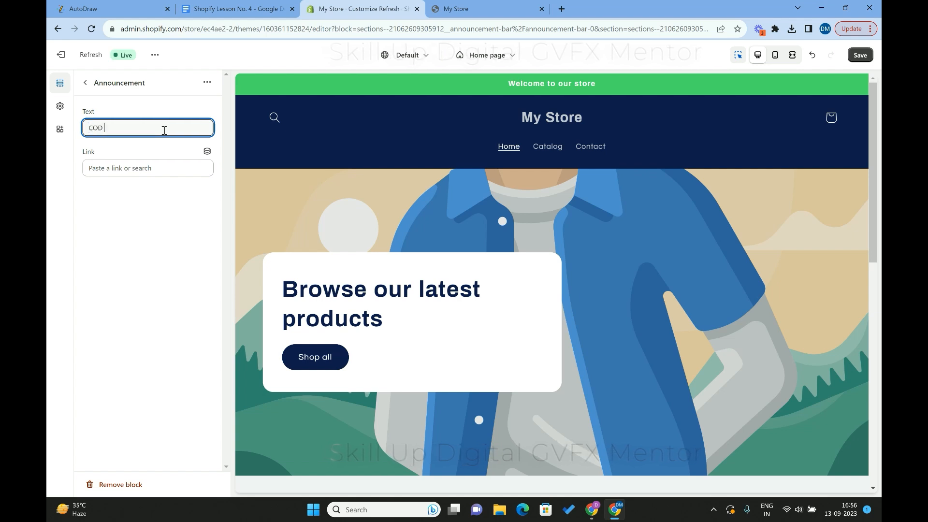
text(Availabl)
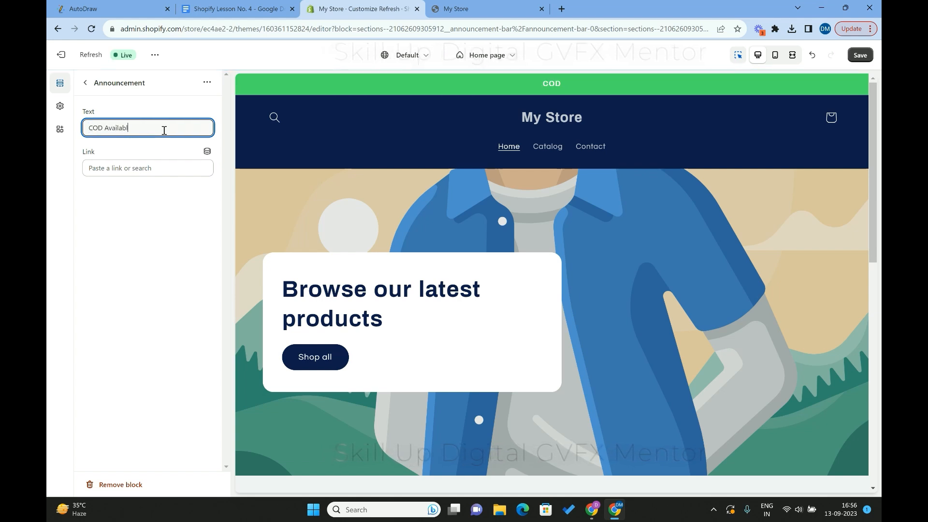
text(e today)
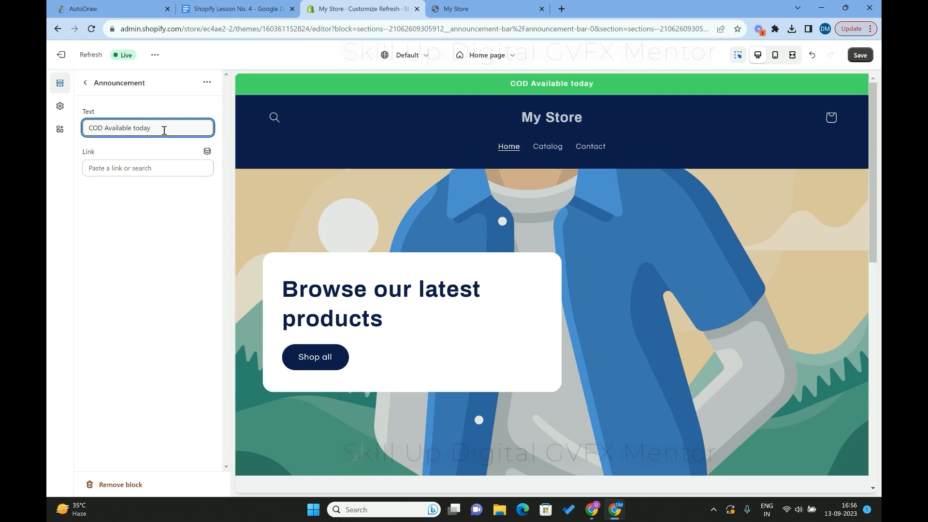
- Change the announcement text to "Flat 10% Off today on all products" and save the theme
key(ctrl+a)
key(BackSpace)
text(Fla)
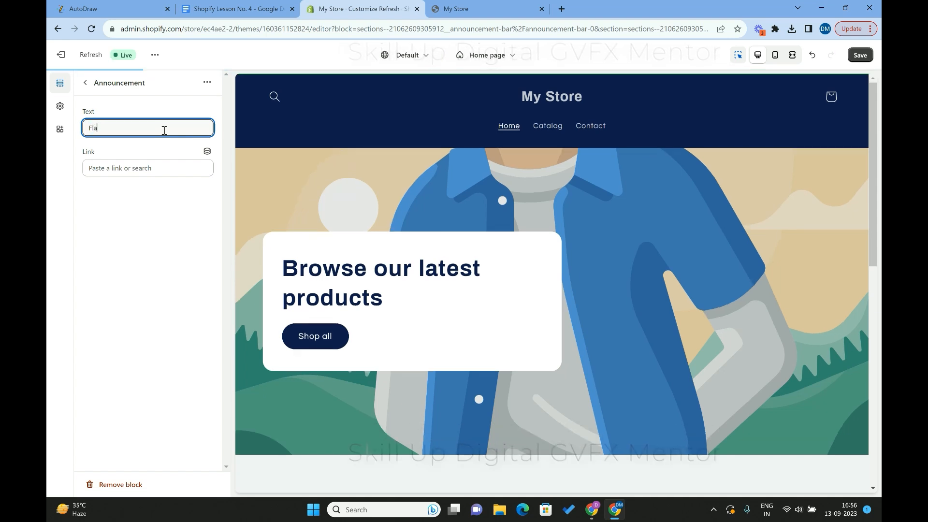
text(t 10% )
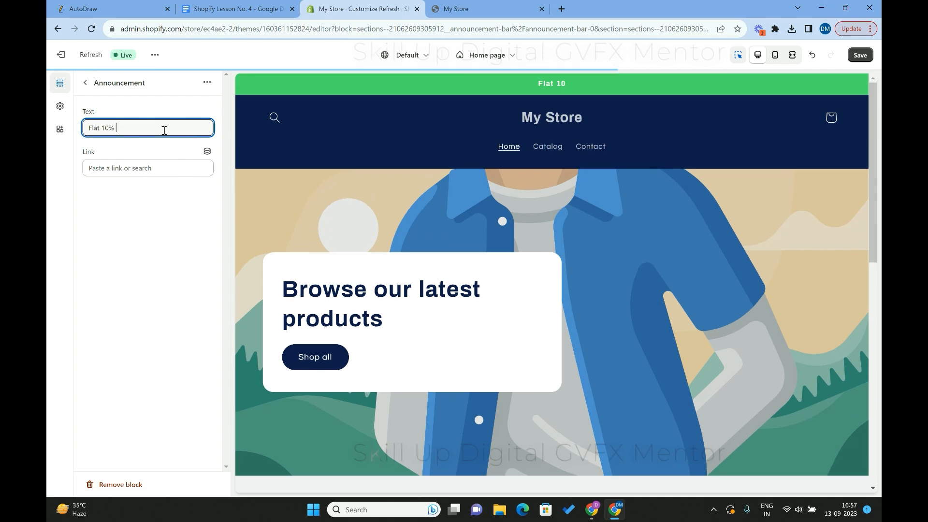
text(Off today o)
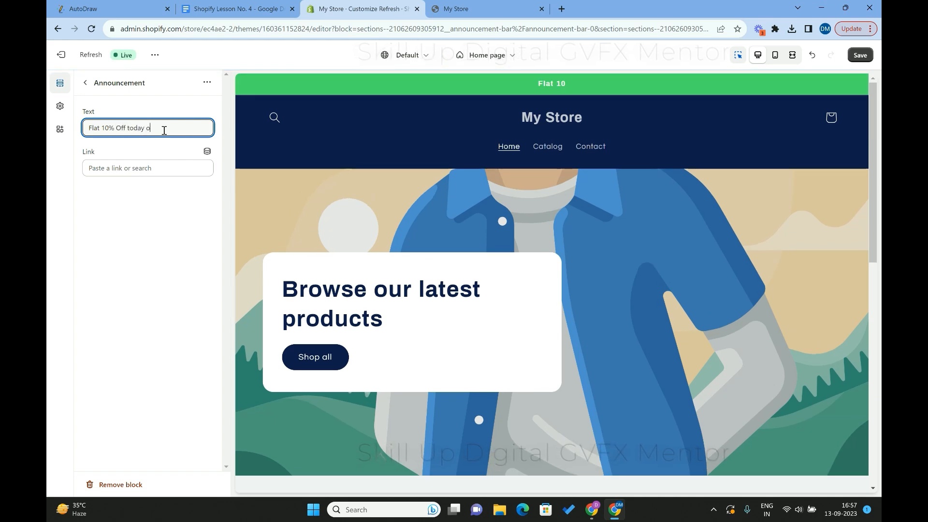
text(n all products)
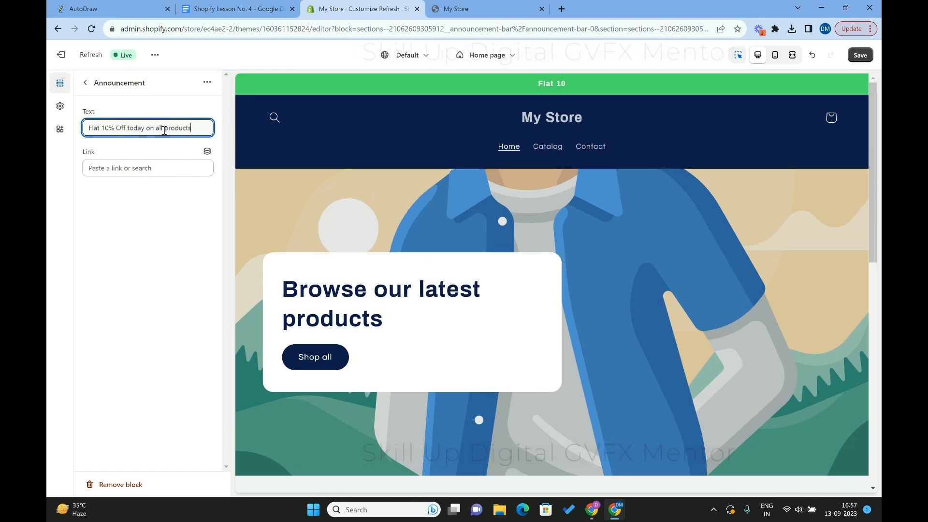
click(151, 219)
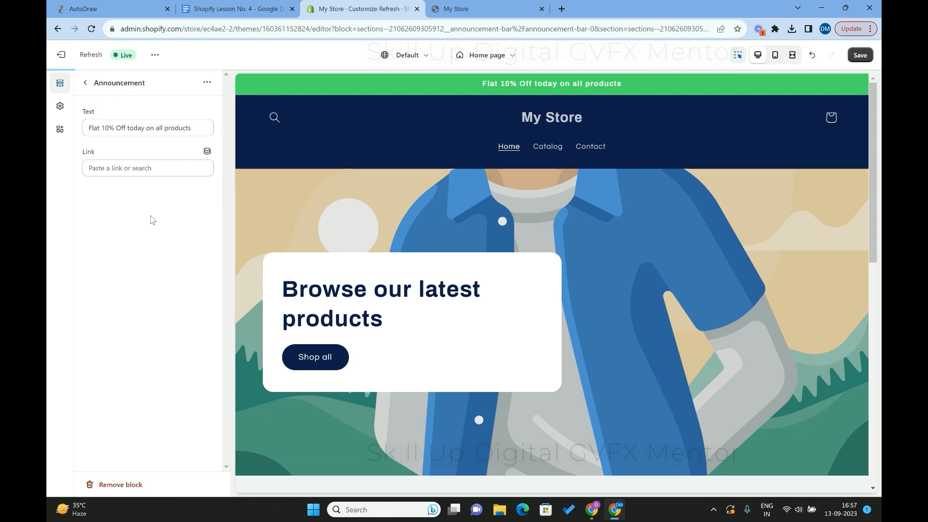
click(852, 57)
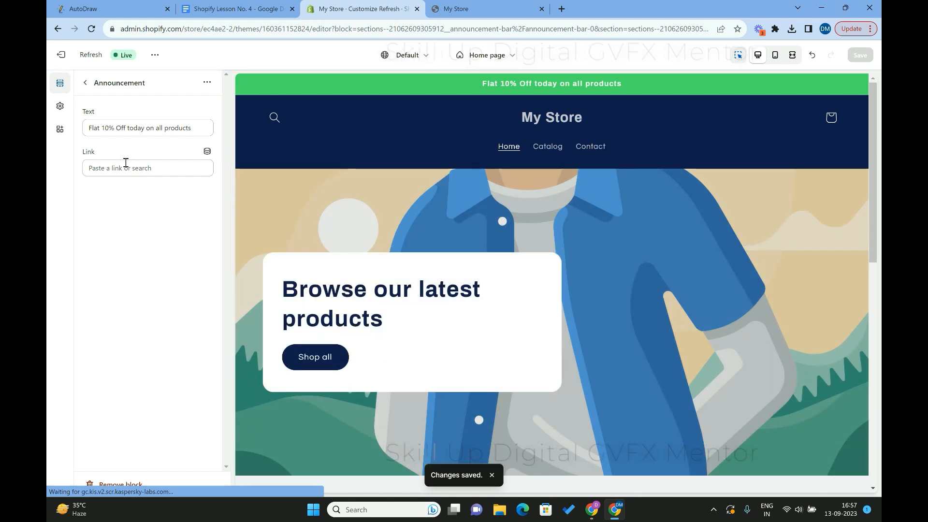
- Reopen the announcement, view the link destinations offered for it, and return to the home page sections without choosing one
click(87, 84)
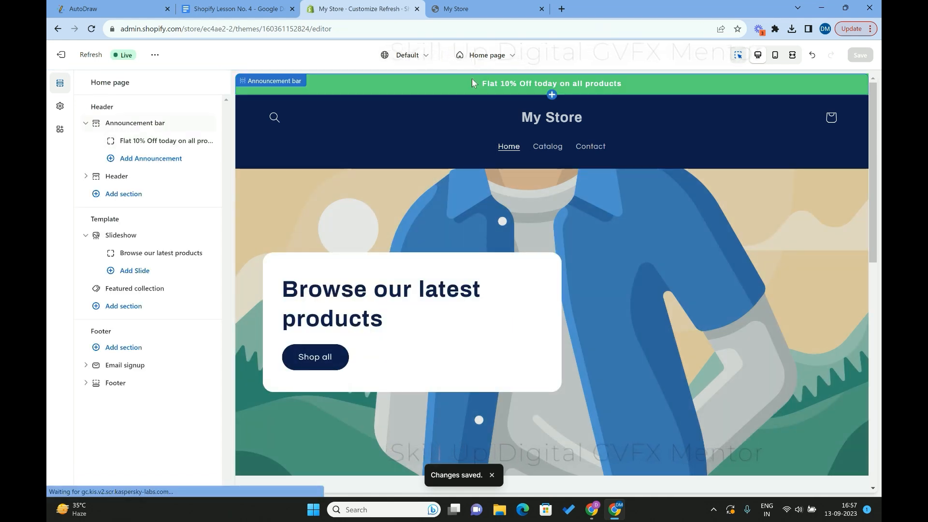
click(149, 140)
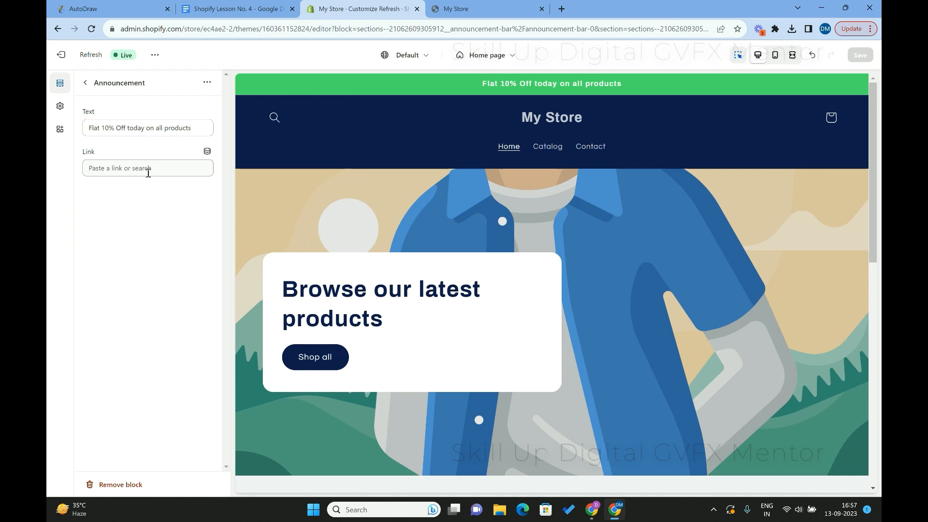
click(148, 172)
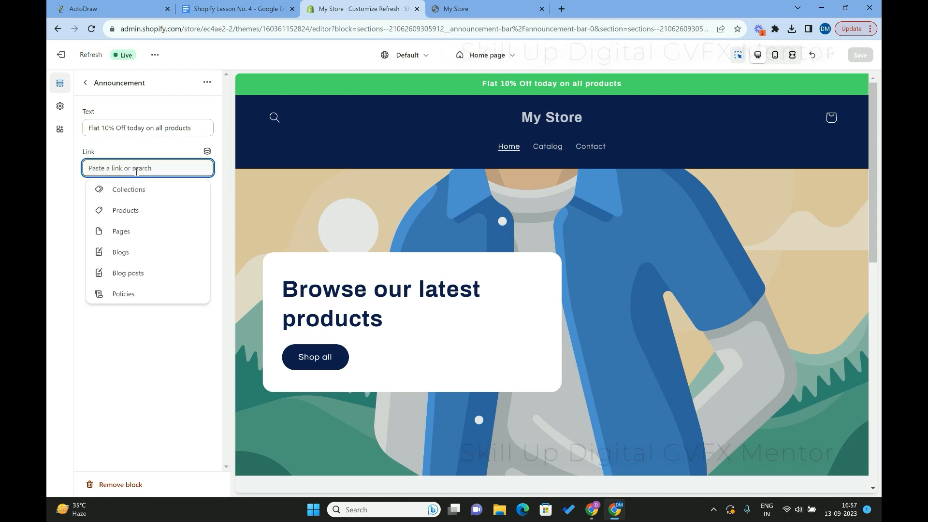
click(169, 378)
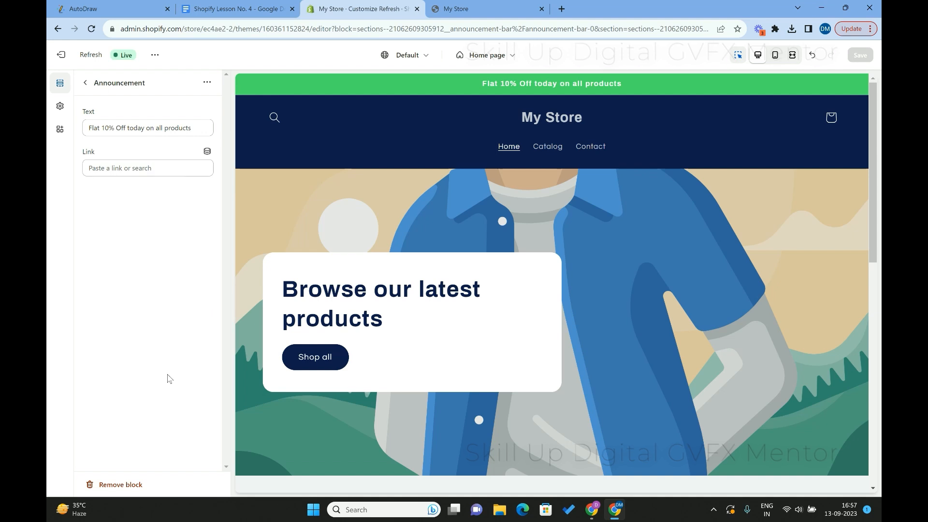
click(86, 83)
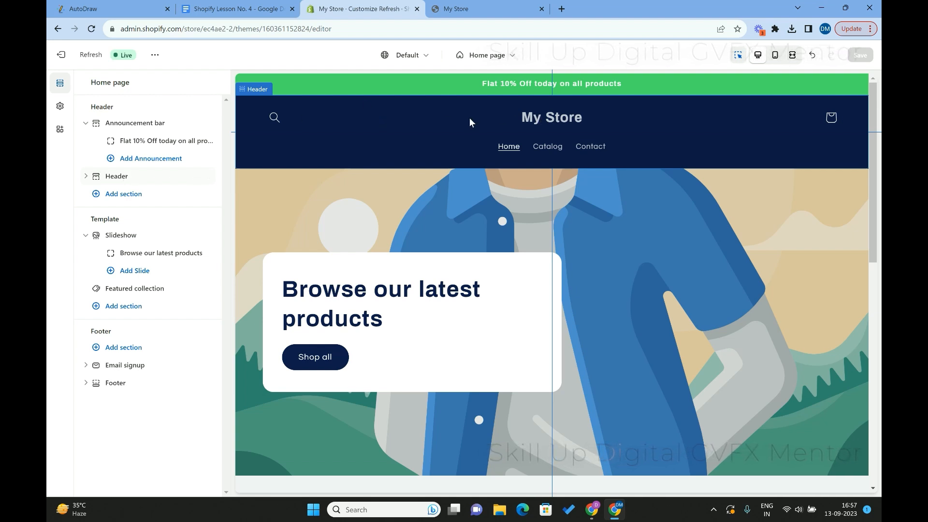
- Open the header section, try Middle center as the desktop logo position, and set it to Middle left
click(428, 117)
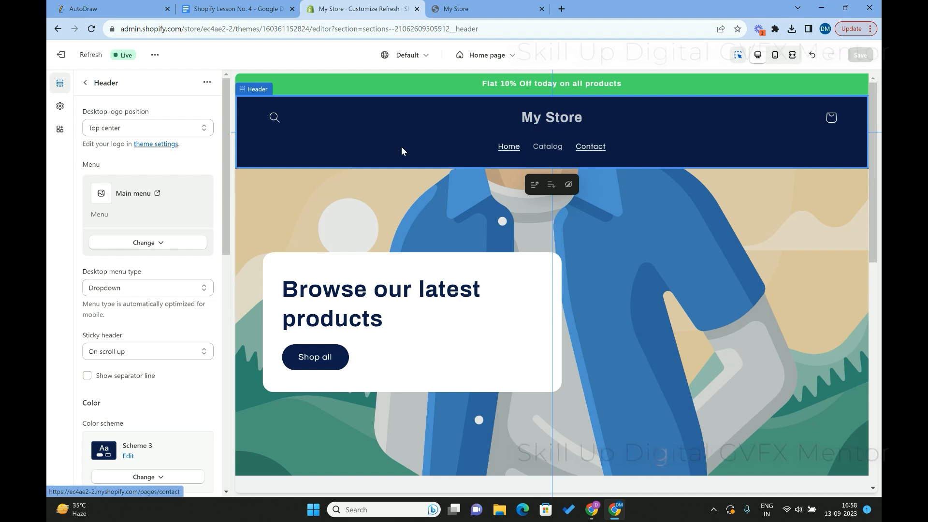
click(85, 84)
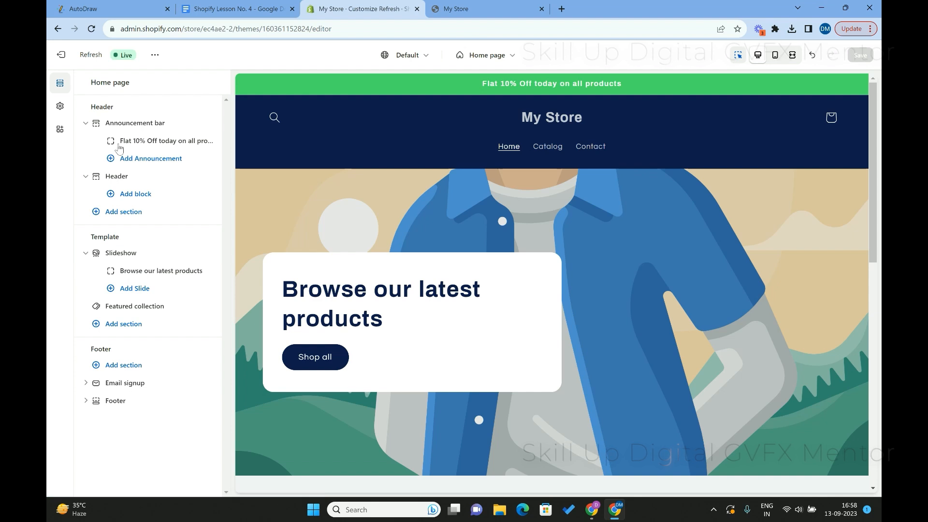
click(116, 187)
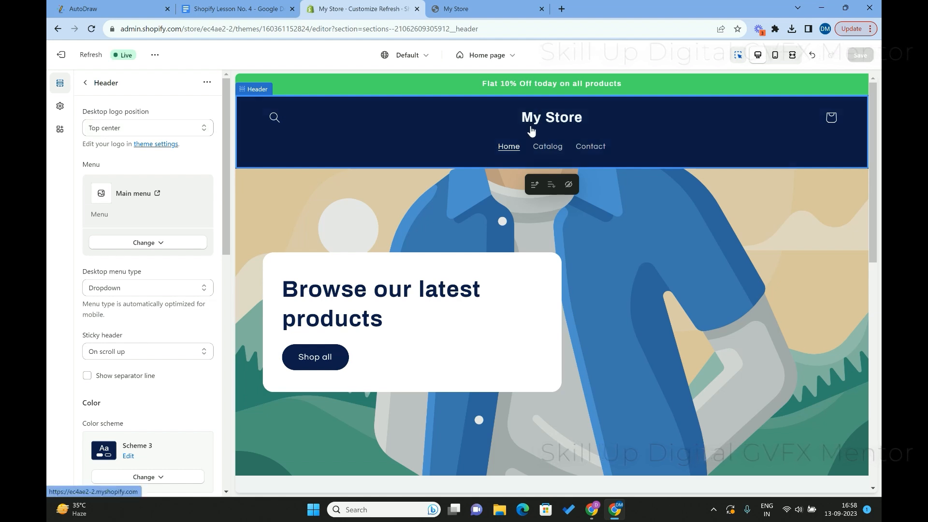
click(145, 131)
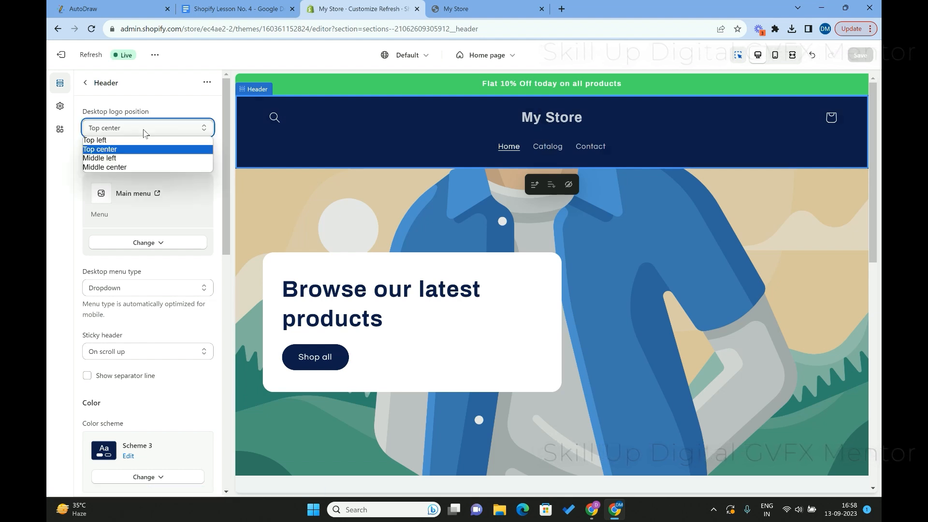
click(131, 168)
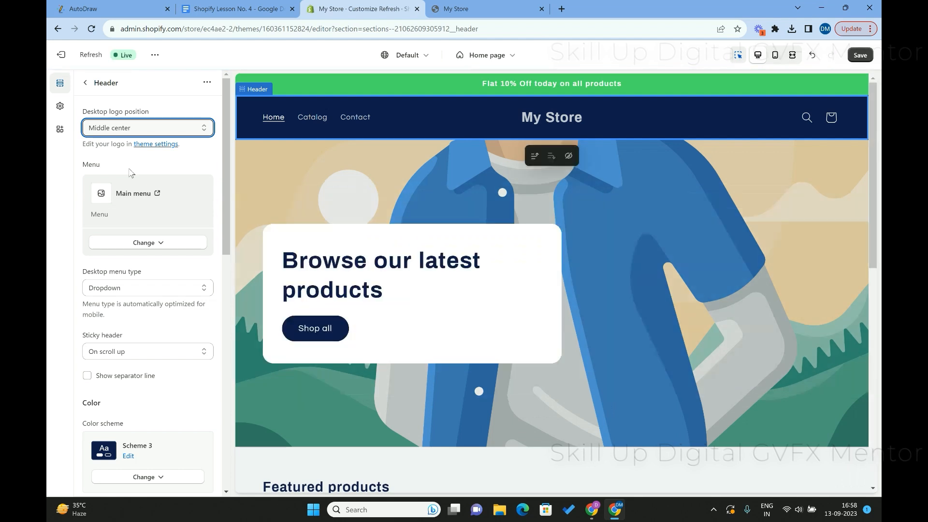
click(146, 133)
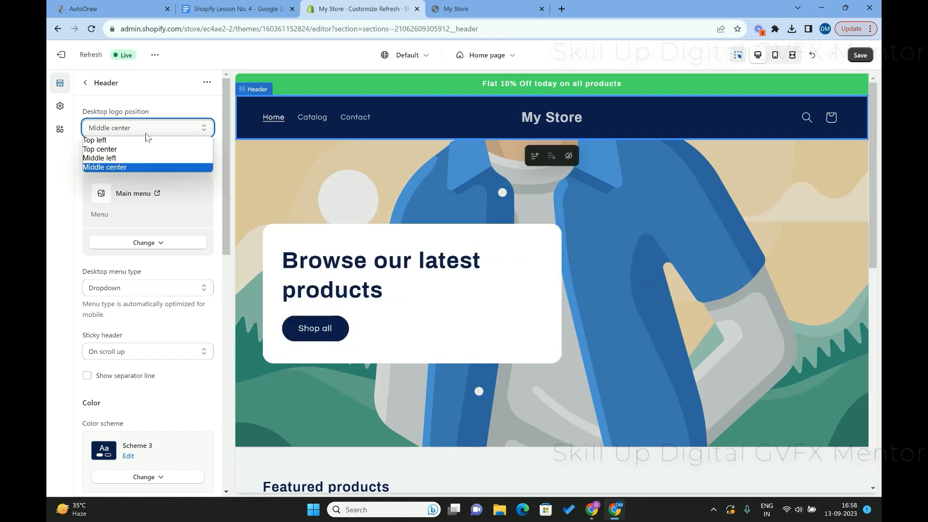
click(140, 160)
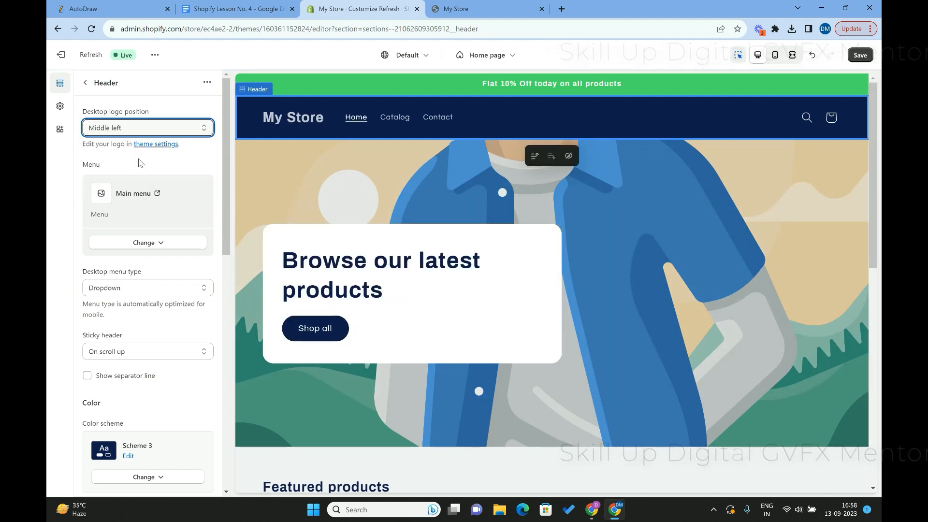
- Try Top center and Top left as the header's desktop logo position, and set it to Top center
click(161, 130)
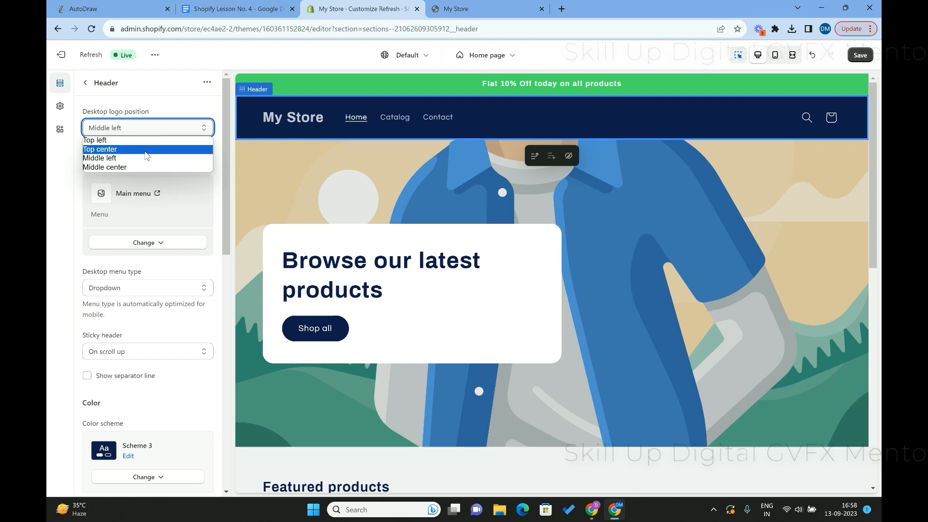
click(145, 150)
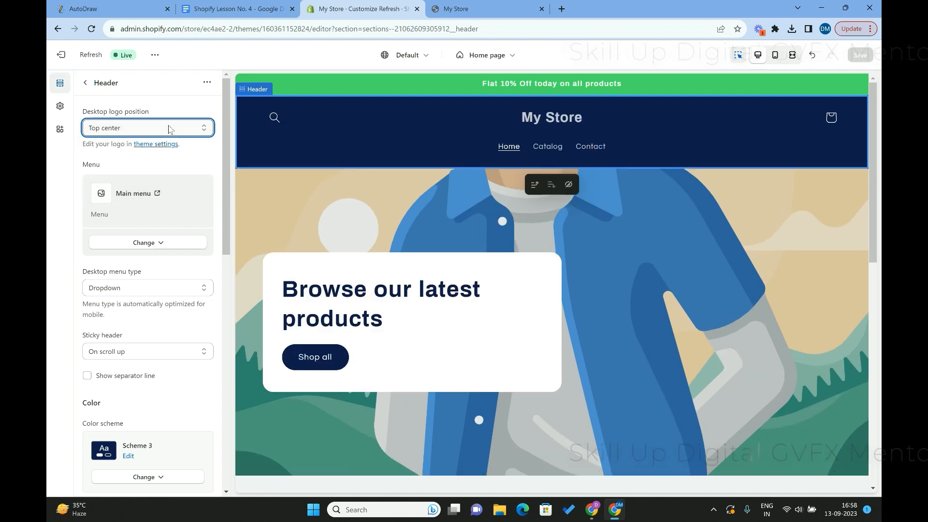
click(169, 129)
click(144, 142)
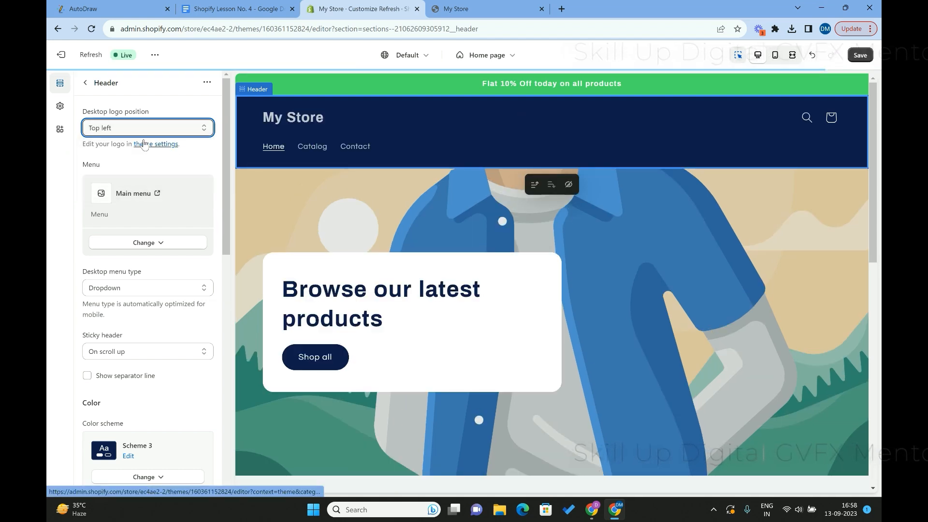
click(165, 132)
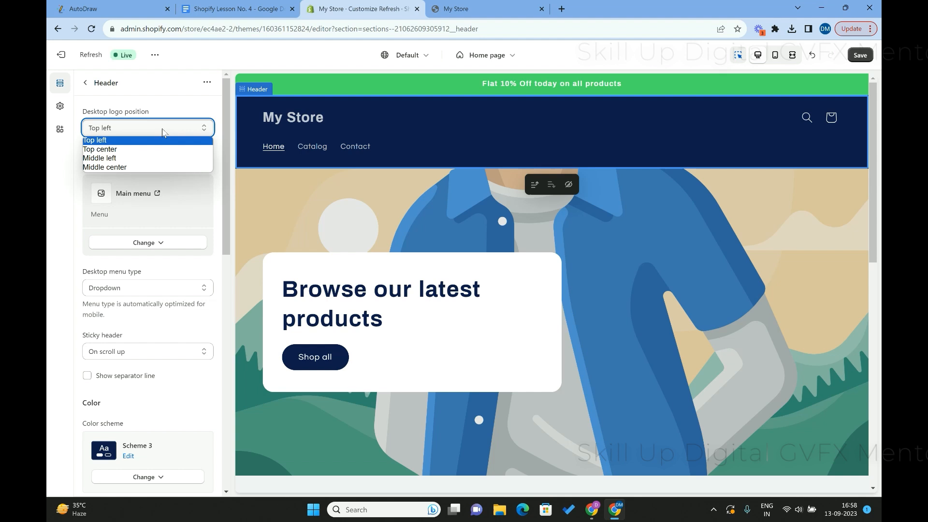
click(153, 154)
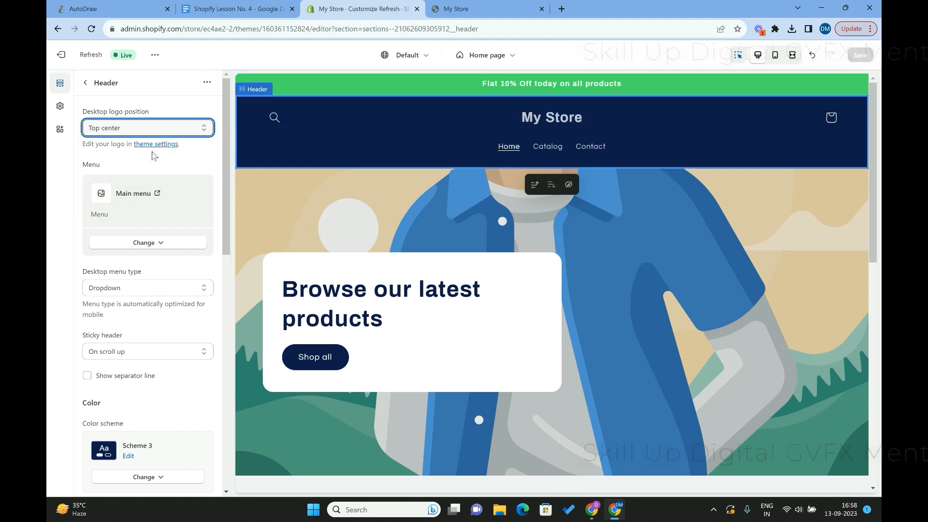
- Edit the header's Scheme 3, trying #644A4A as the background and setting it to #1773B0, save the theme and close the scheme
scroll(196, 188, down, 1)
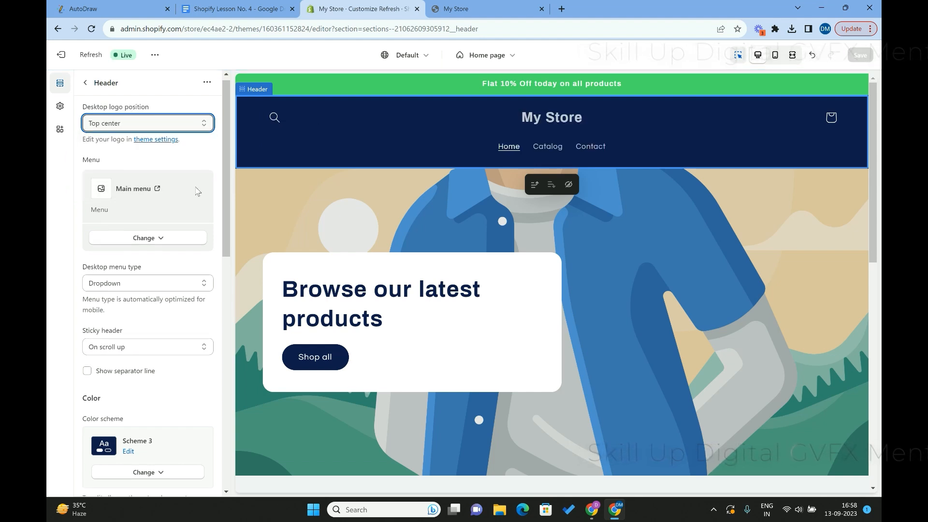
scroll(156, 225, down, 1)
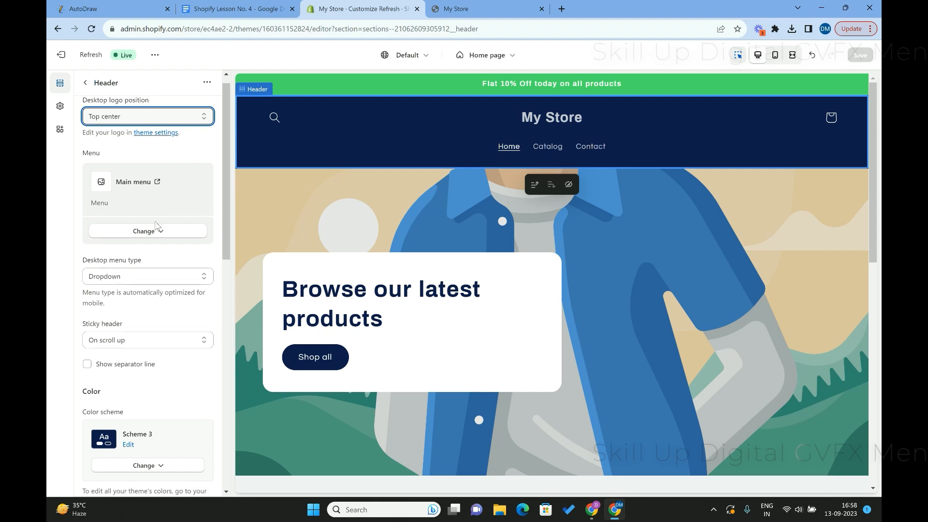
scroll(156, 226, down, 2)
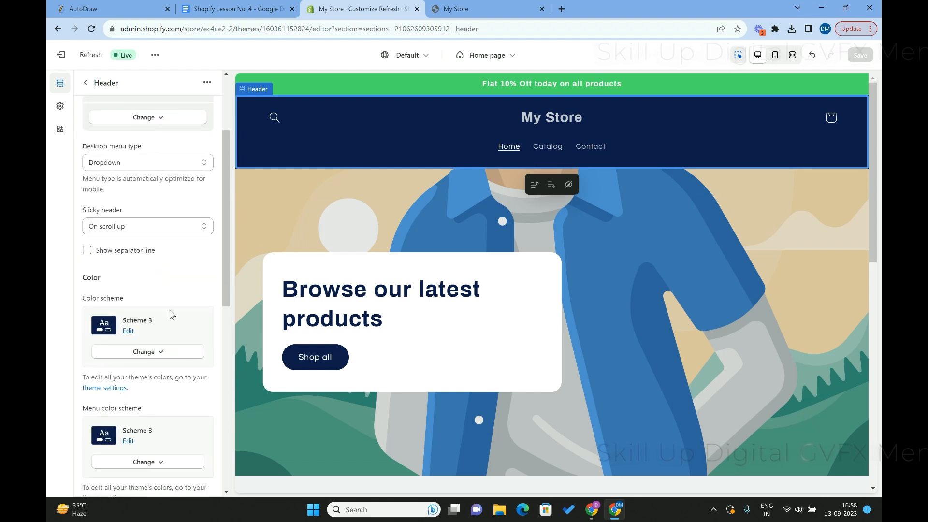
scroll(172, 314, down, 2)
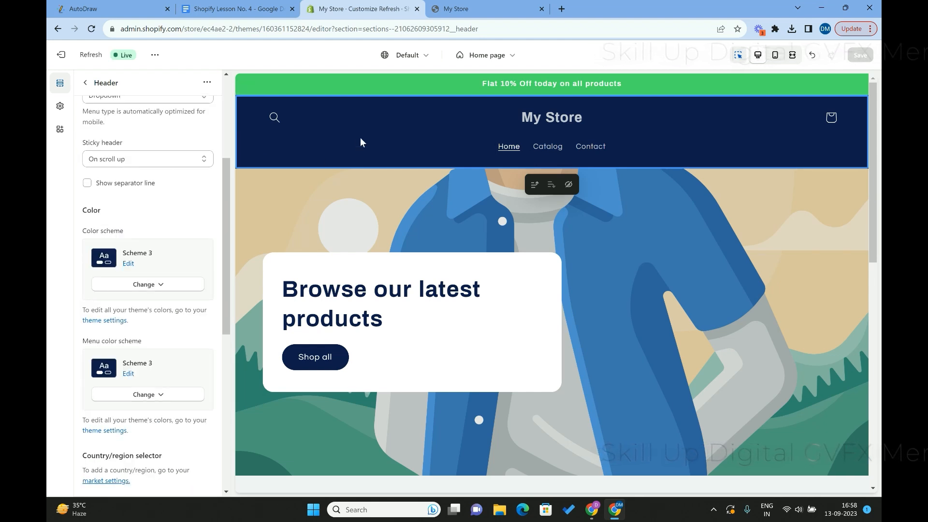
click(130, 263)
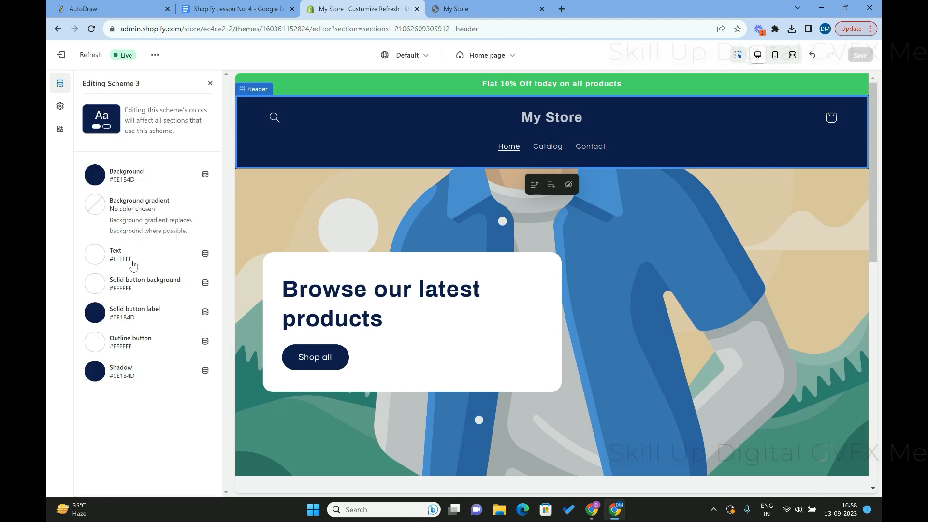
click(98, 182)
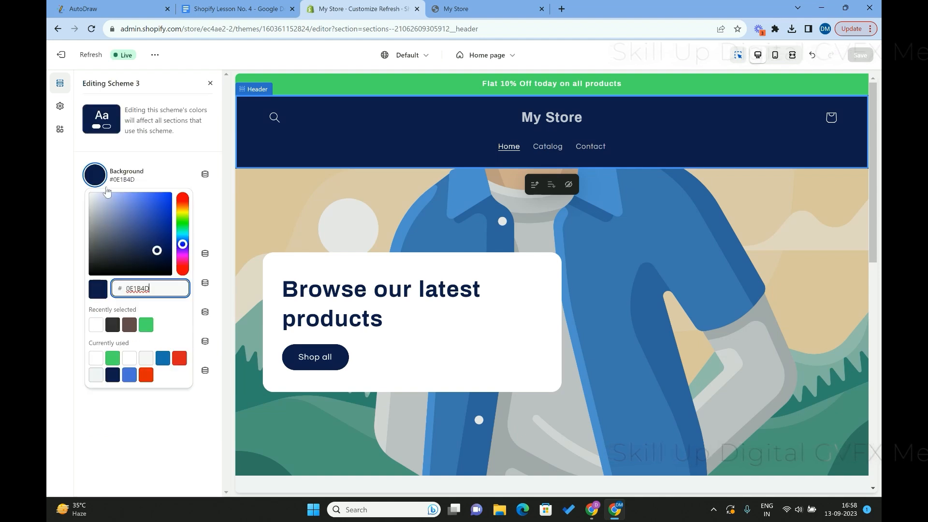
click(130, 324)
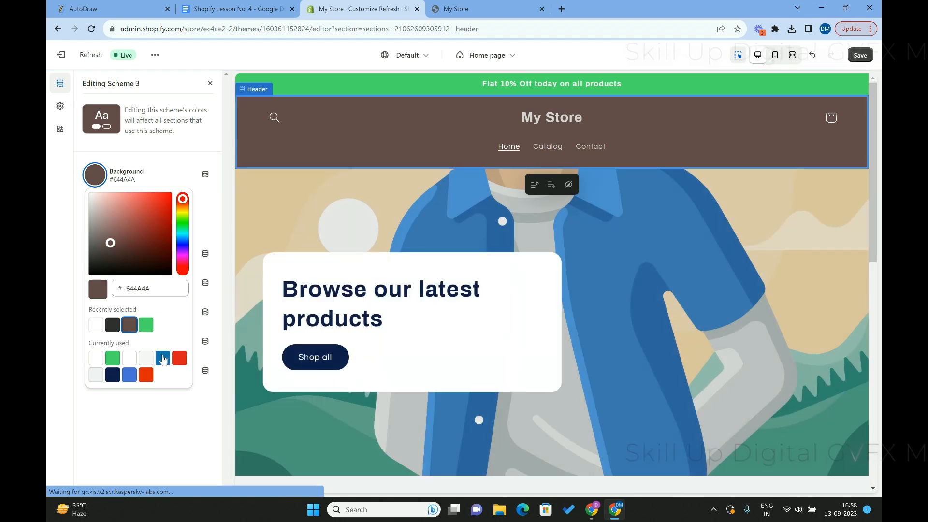
click(163, 359)
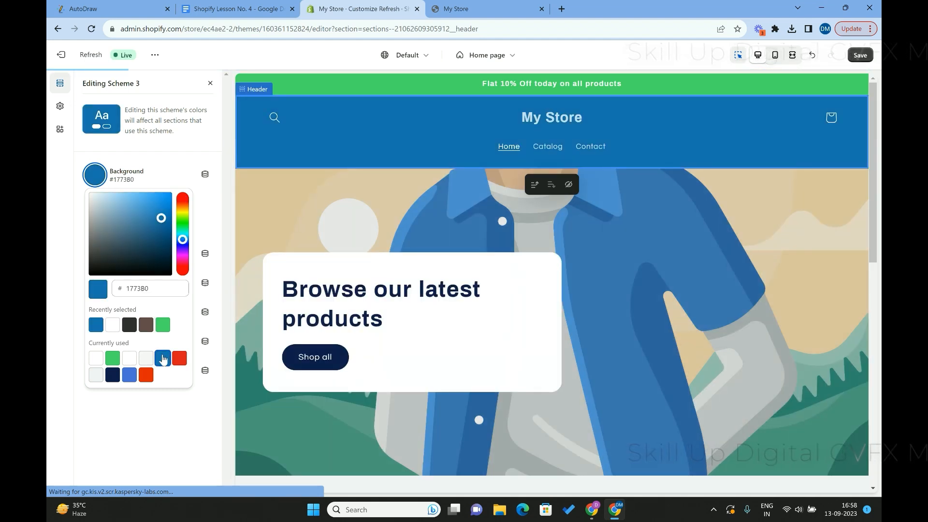
click(144, 456)
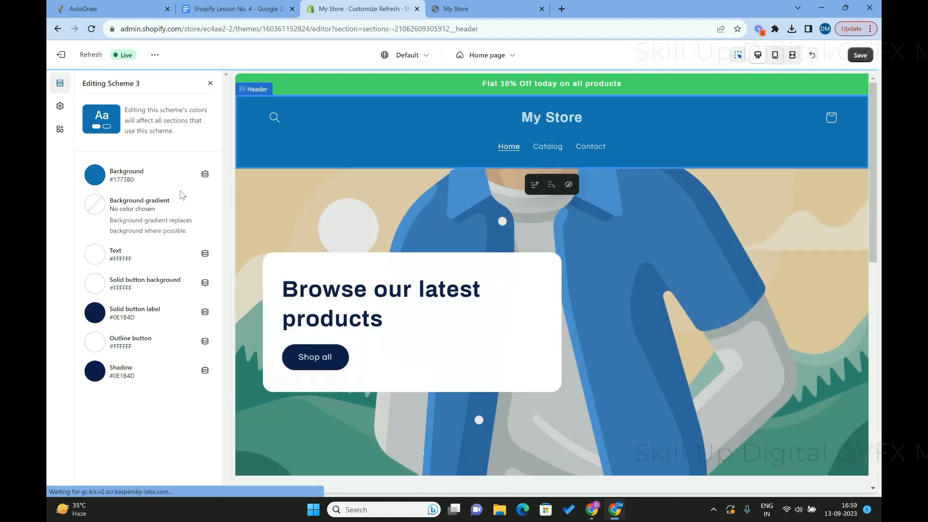
click(859, 54)
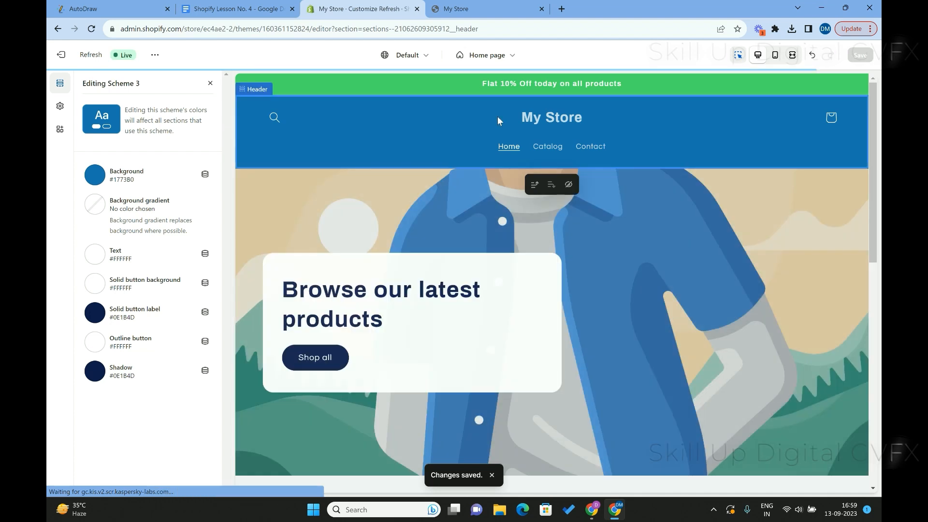
click(211, 84)
- Examine the sticky header choices without changing them, and check in the page preview how the header behaves with On scroll up
scroll(170, 217, up, 2)
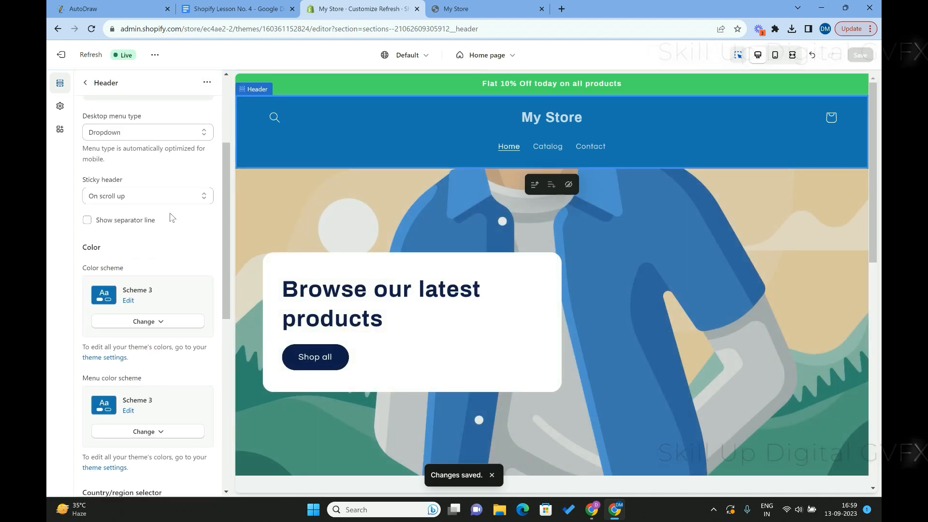
scroll(170, 217, down, 1)
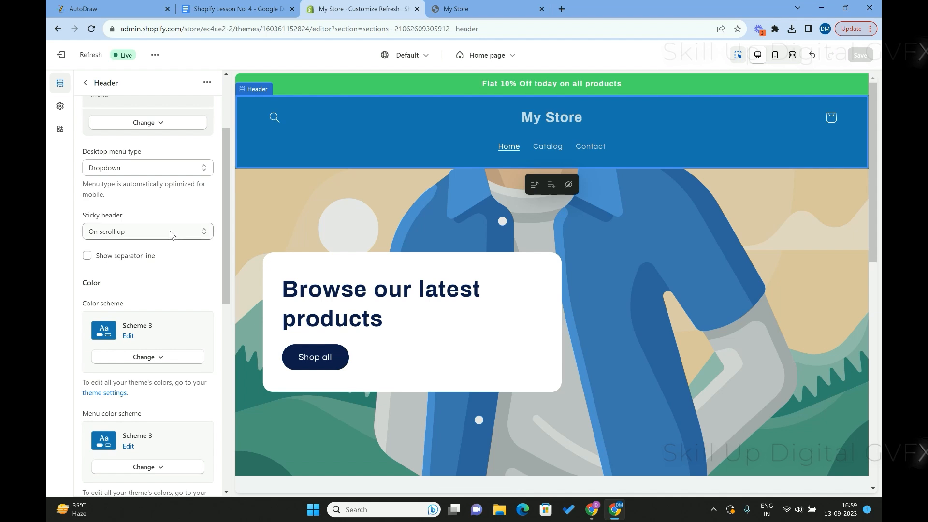
scroll(370, 185, down, 3)
scroll(369, 185, up, 4)
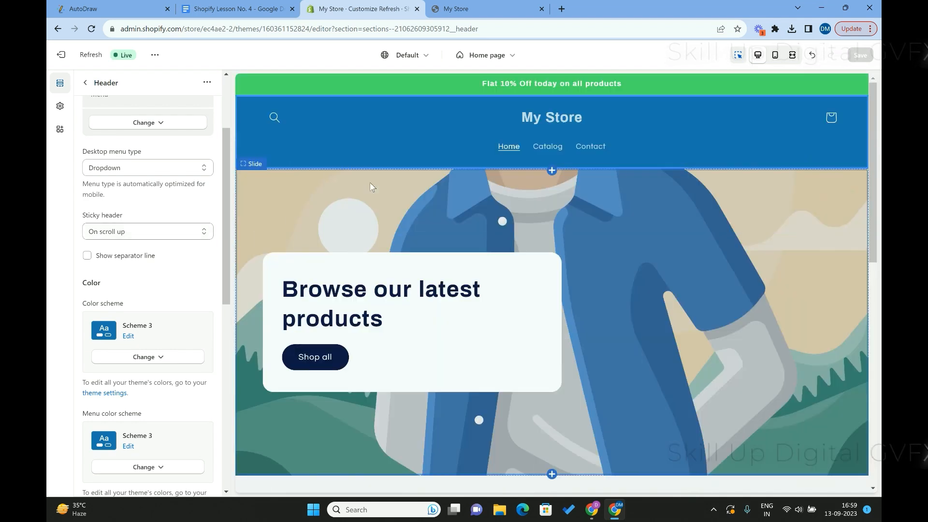
scroll(369, 185, down, 10)
scroll(372, 186, up, 10)
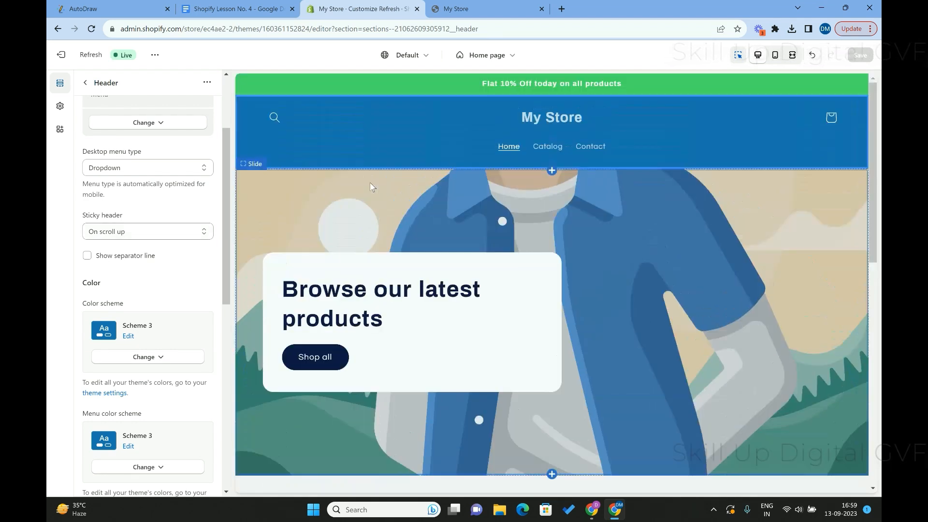
click(135, 236)
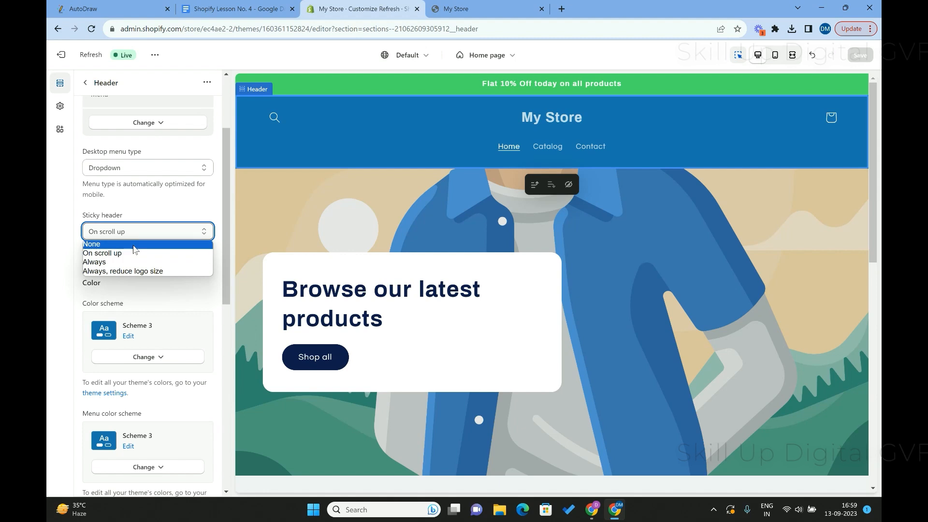
click(74, 237)
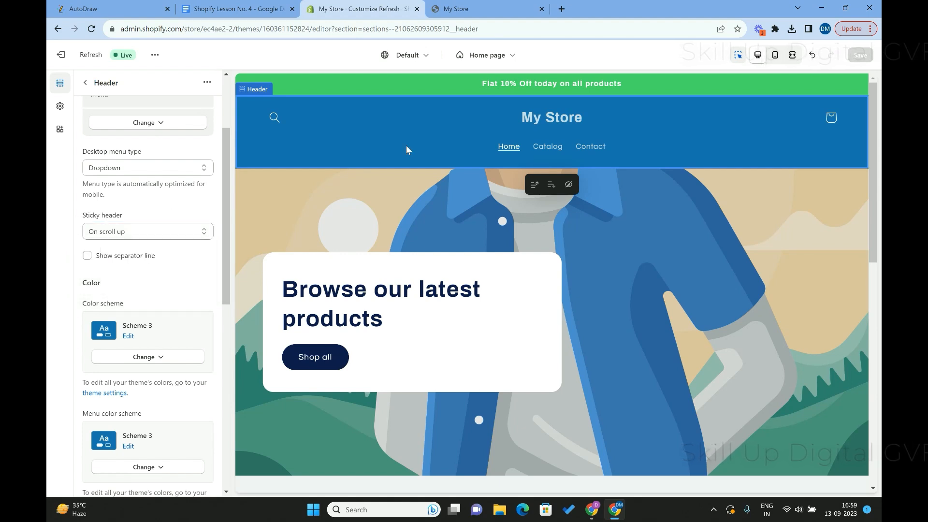
scroll(406, 145, down, 10)
scroll(407, 146, up, 10)
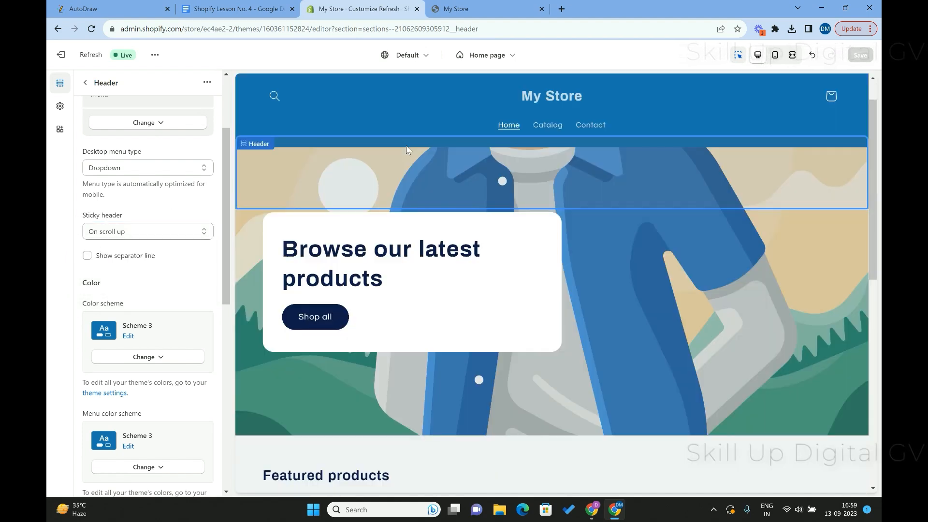
scroll(466, 132, down, 10)
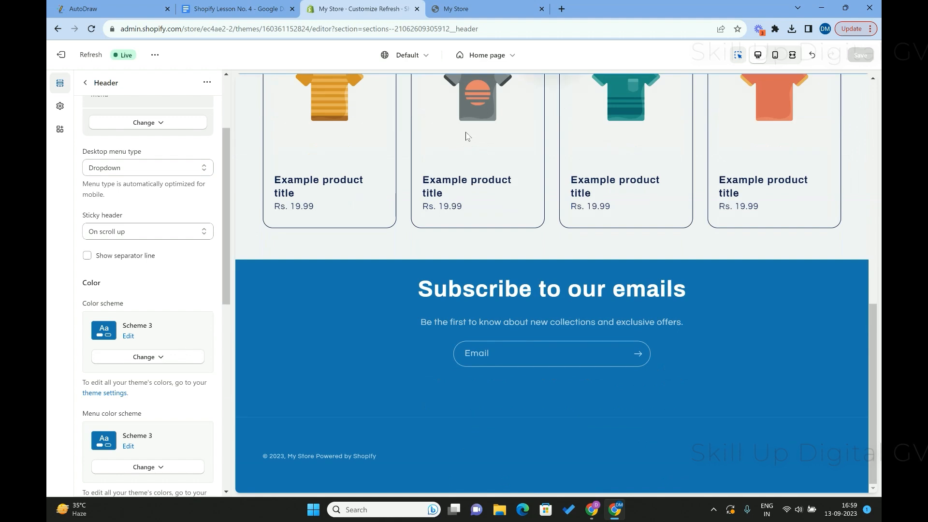
scroll(465, 135, up, 10)
- Set the sticky header to Always and check the header's behaviour through the full page preview
click(139, 231)
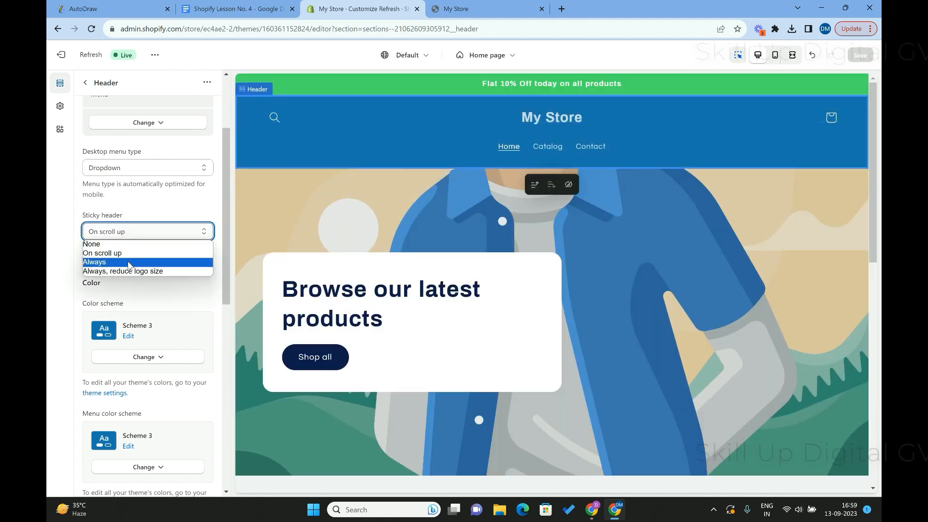
click(129, 262)
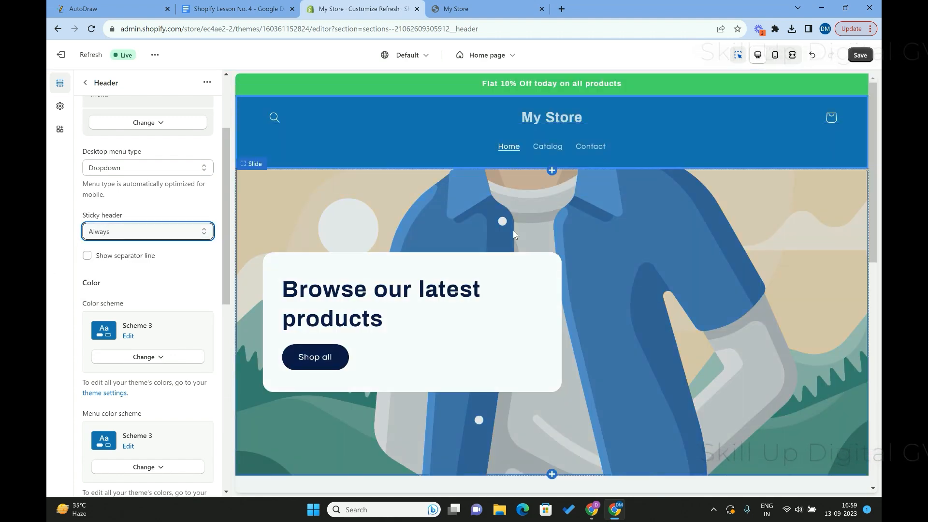
scroll(512, 230, down, 10)
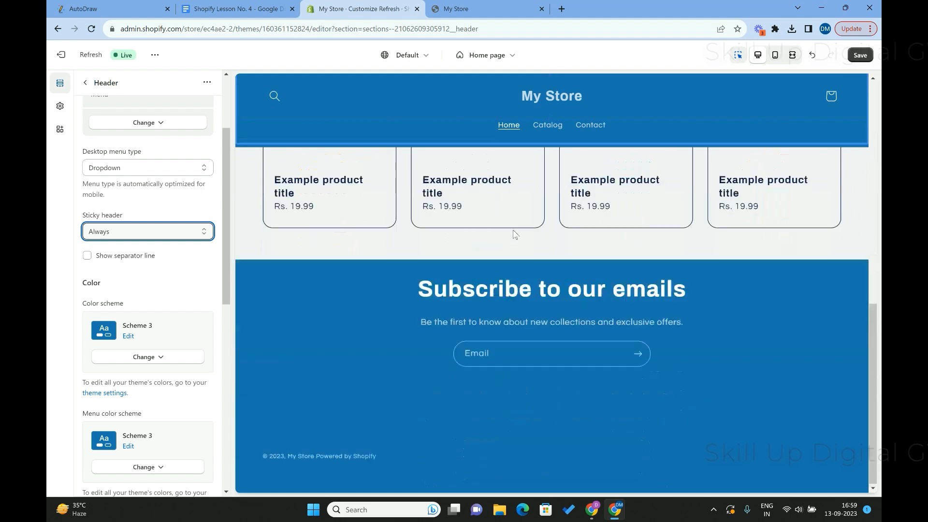
scroll(473, 358, up, 10)
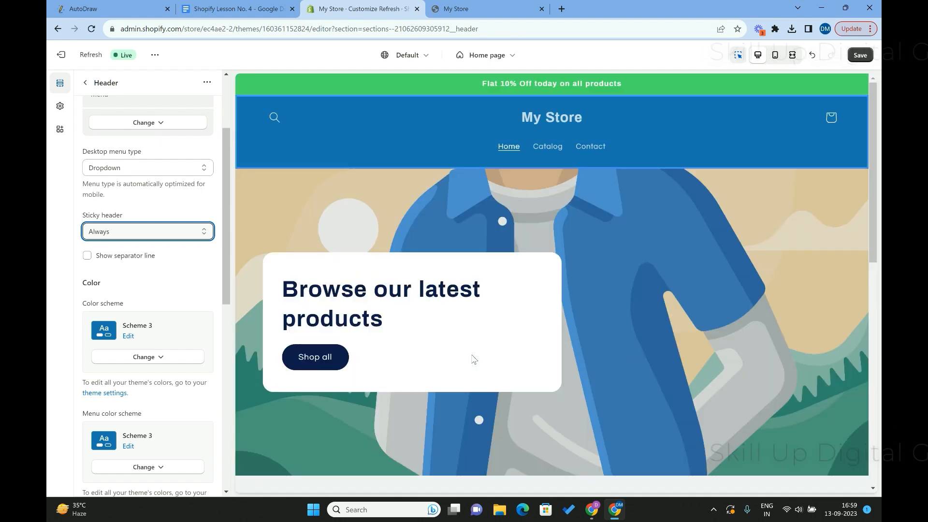
scroll(472, 358, down, 10)
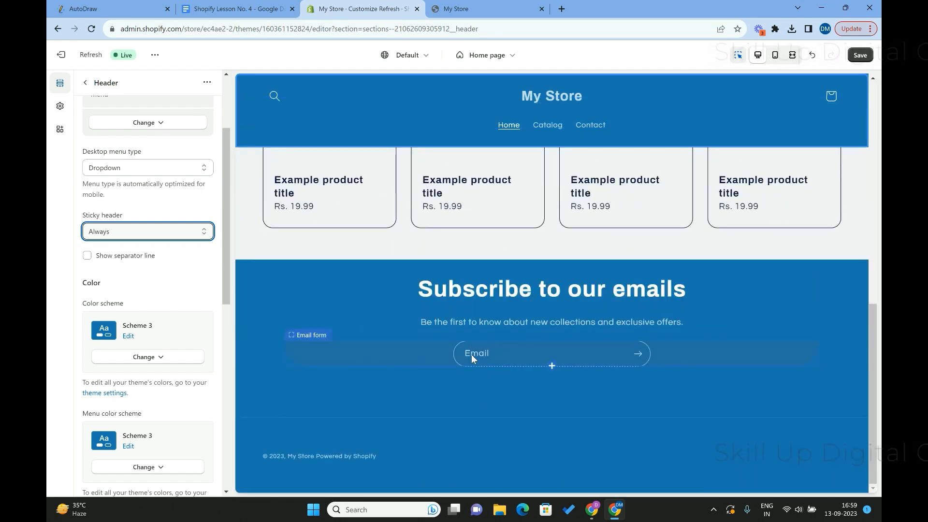
scroll(472, 358, up, 10)
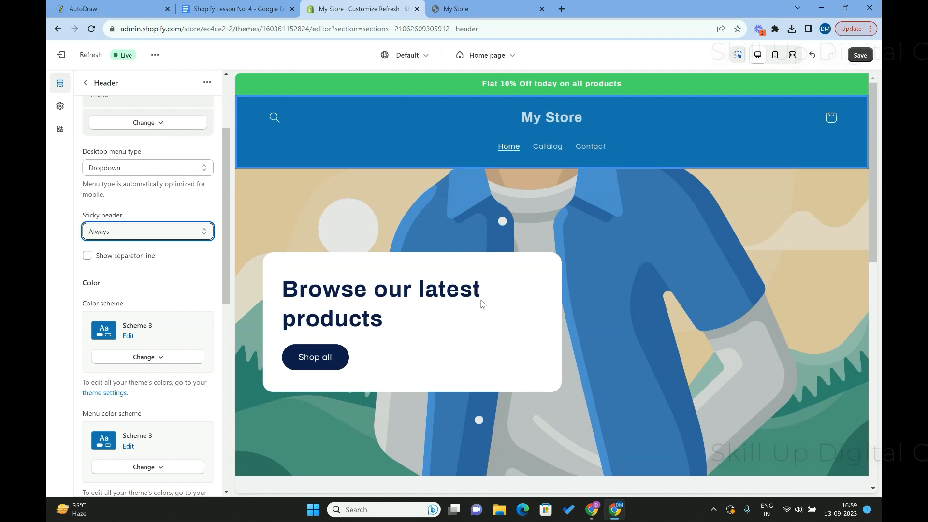
- Try disabling the header's country/region selector and language selector, enabling each one again
scroll(484, 309, down, 1)
scroll(140, 366, down, 4)
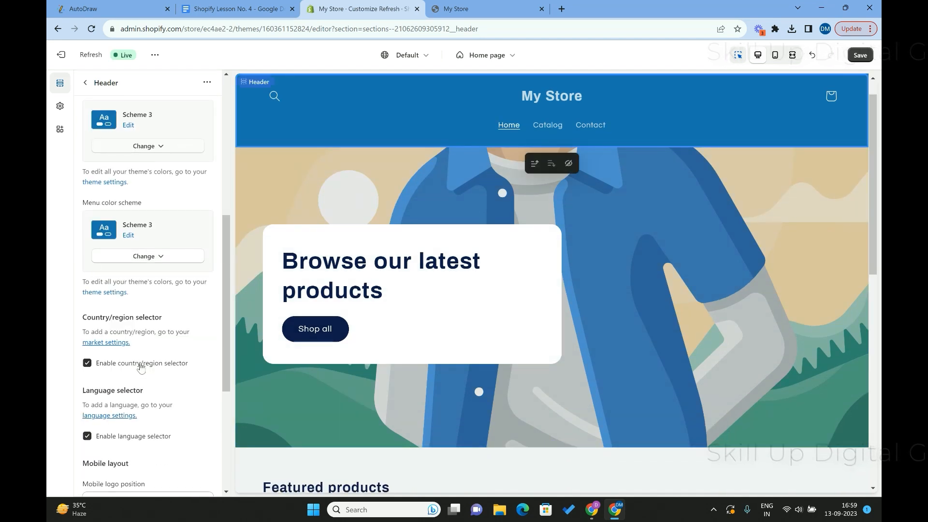
scroll(400, 269, up, 1)
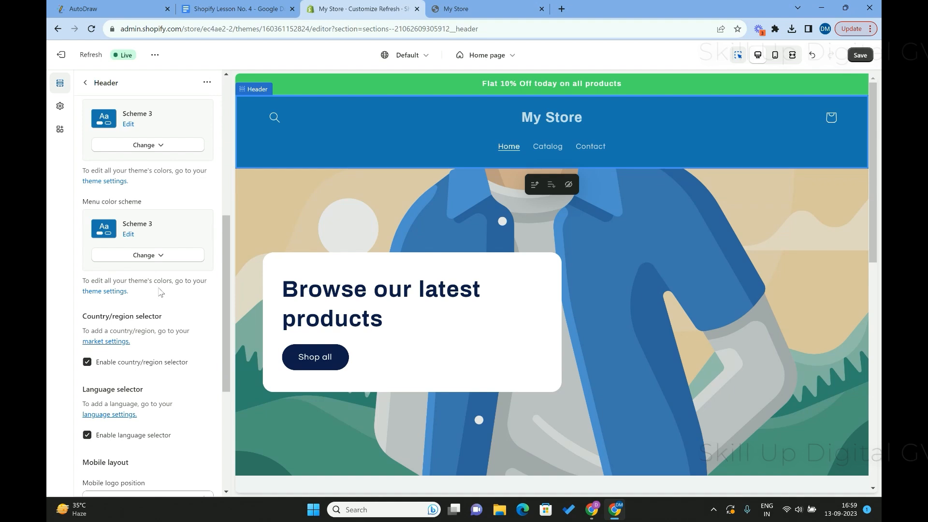
scroll(160, 291, down, 1)
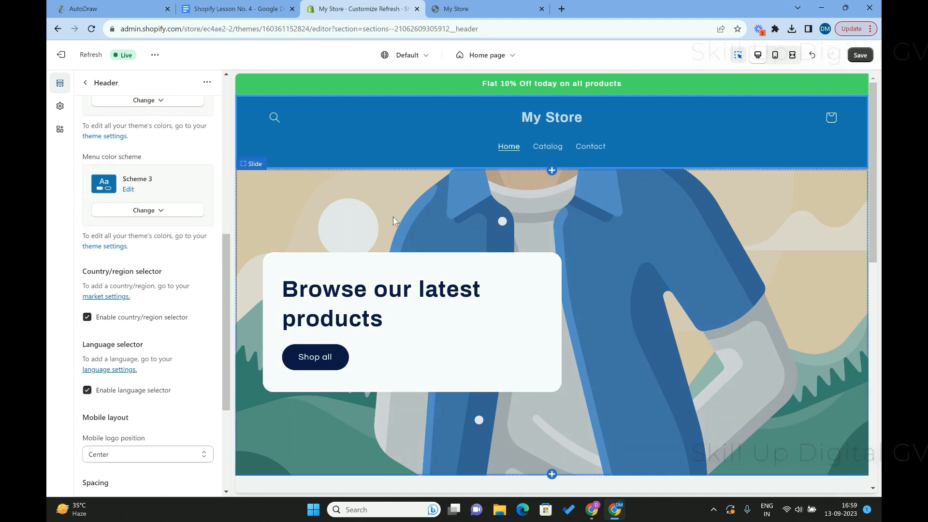
click(87, 318)
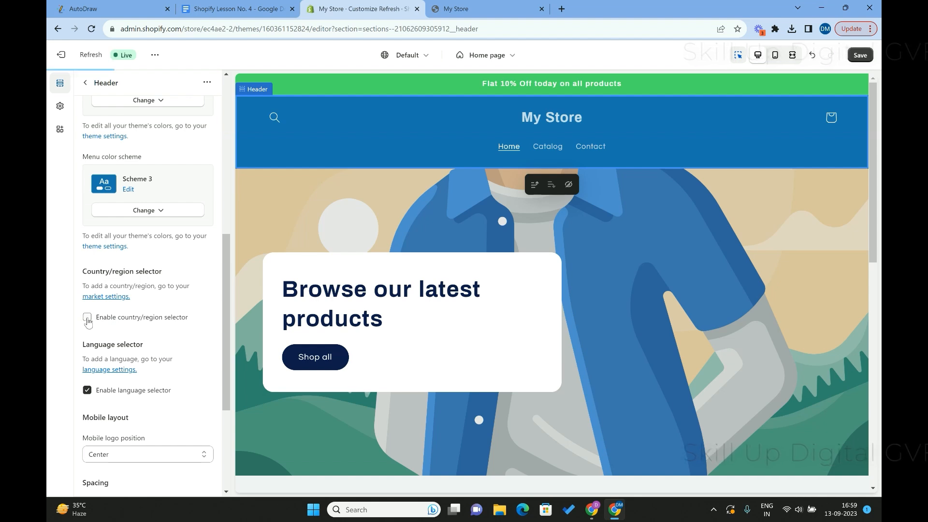
click(87, 317)
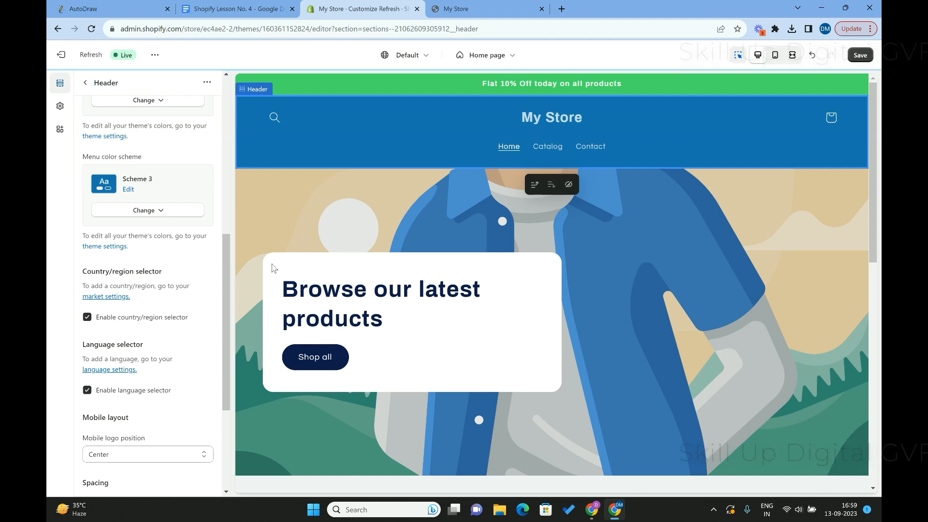
click(87, 393)
click(88, 393)
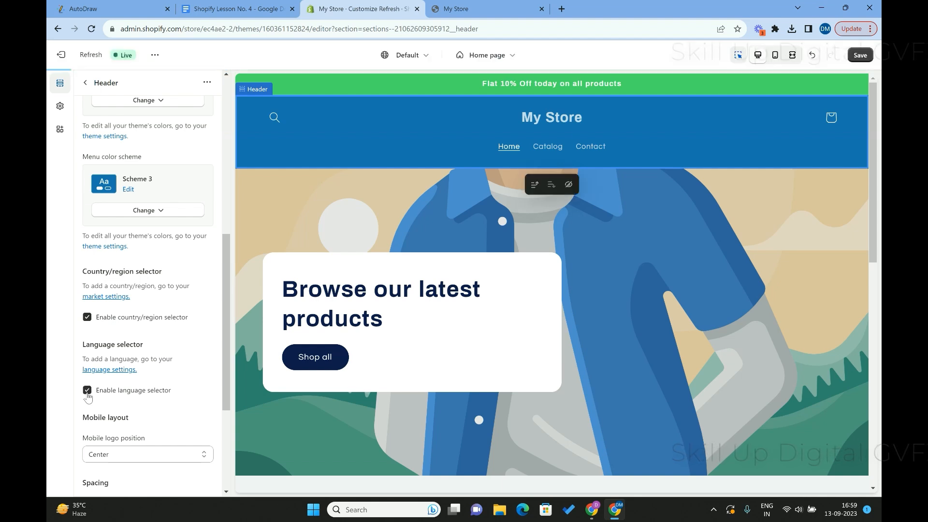
- Check the page preview, then disable both the header's language selector and its country/region selector
scroll(557, 338, down, 10)
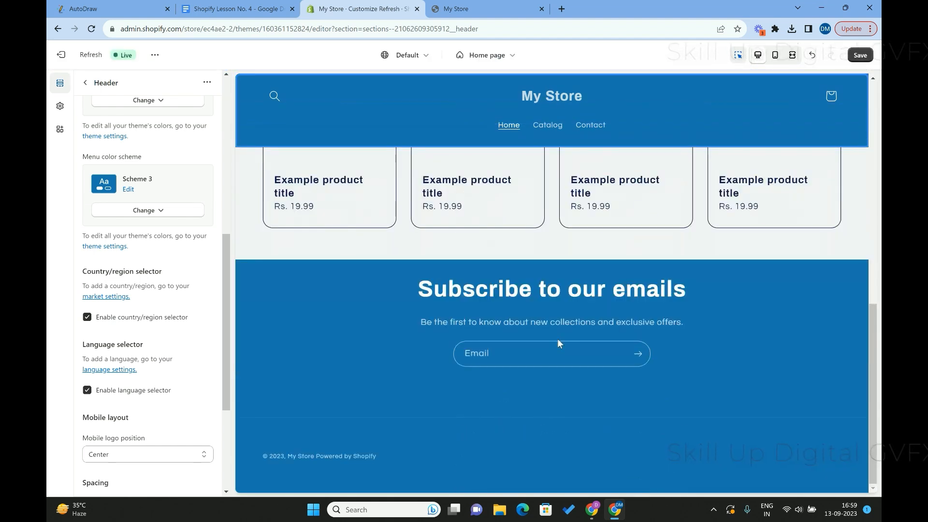
scroll(558, 340, up, 10)
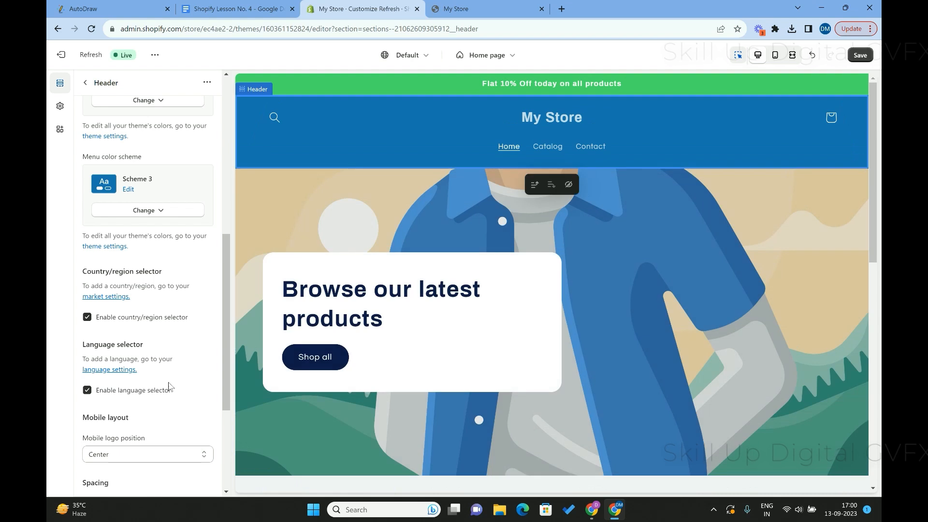
click(87, 392)
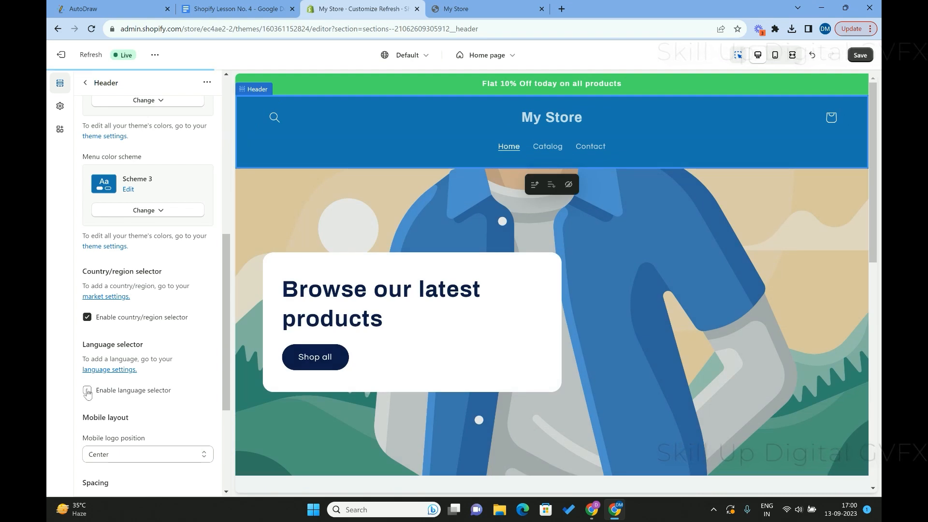
click(87, 318)
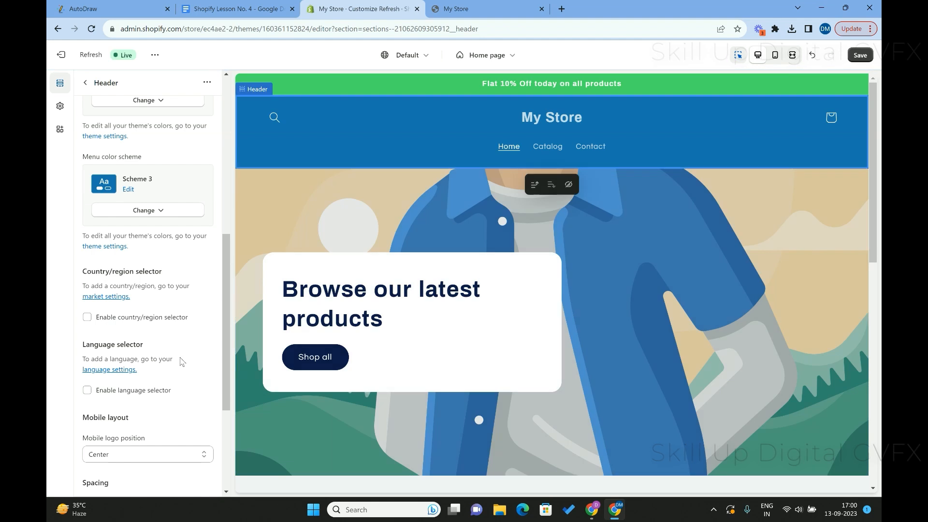
- Set the header's mobile logo position to Left, comparing it with Center in the mobile preview
scroll(181, 361, down, 2)
scroll(186, 336, down, 2)
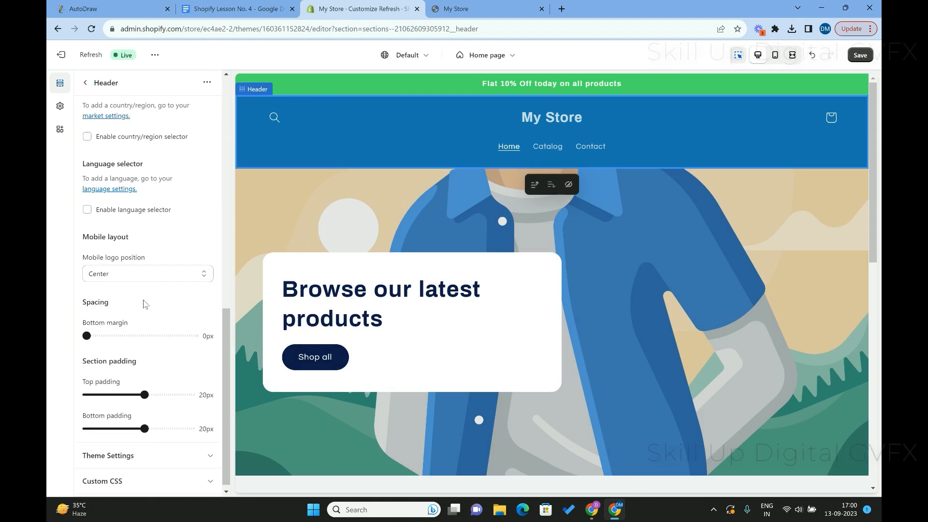
click(146, 274)
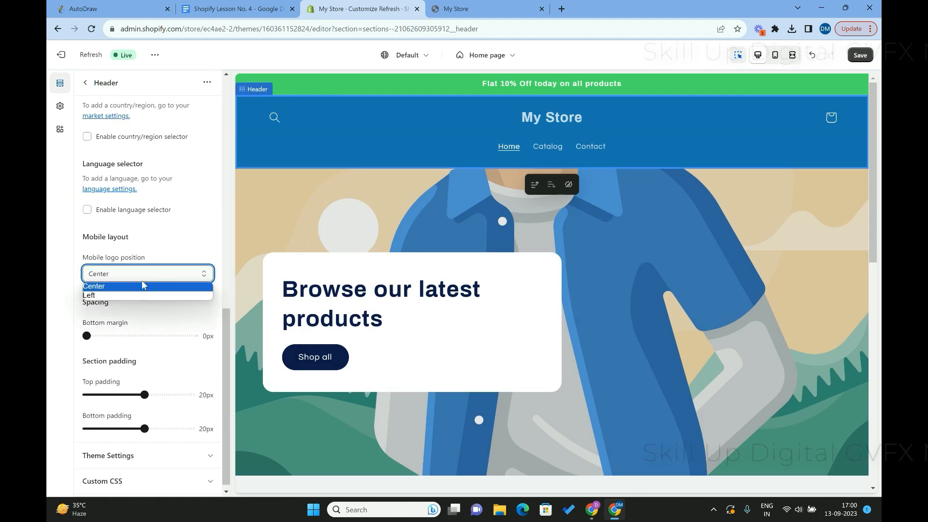
click(140, 295)
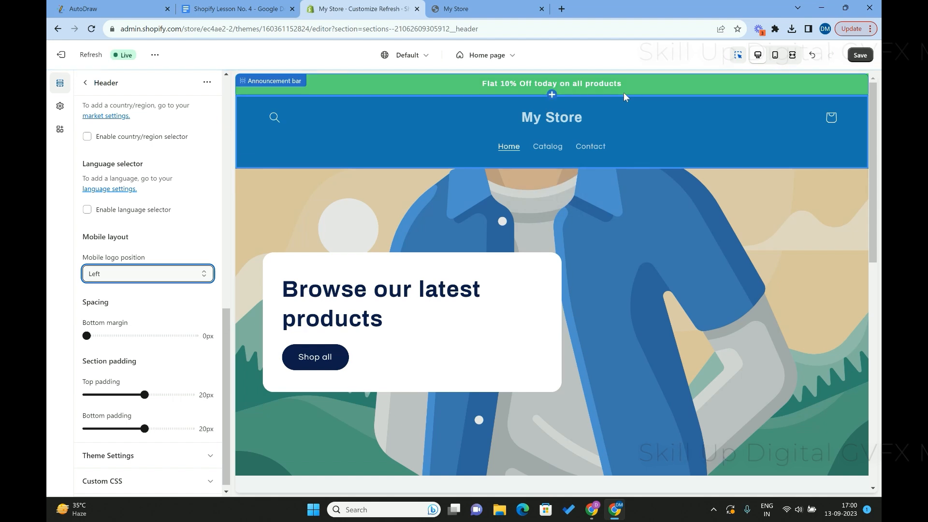
click(775, 58)
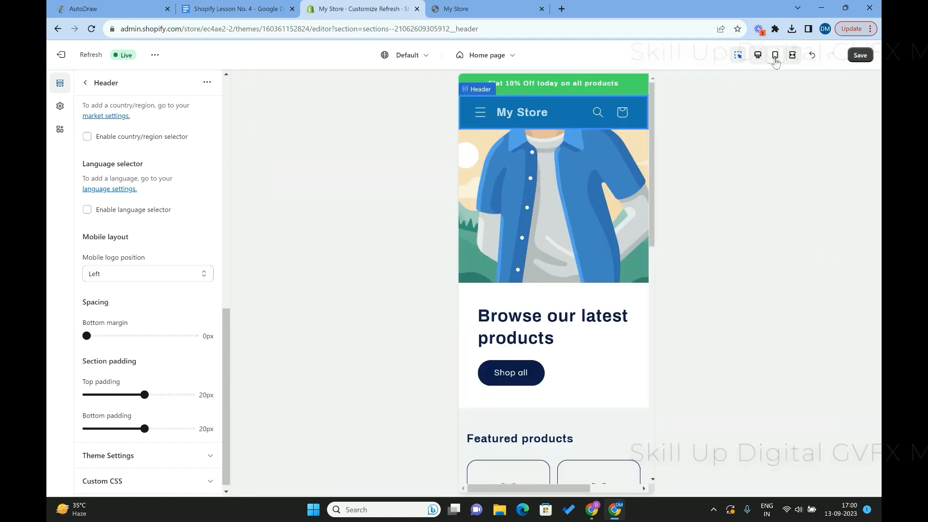
click(124, 279)
click(123, 288)
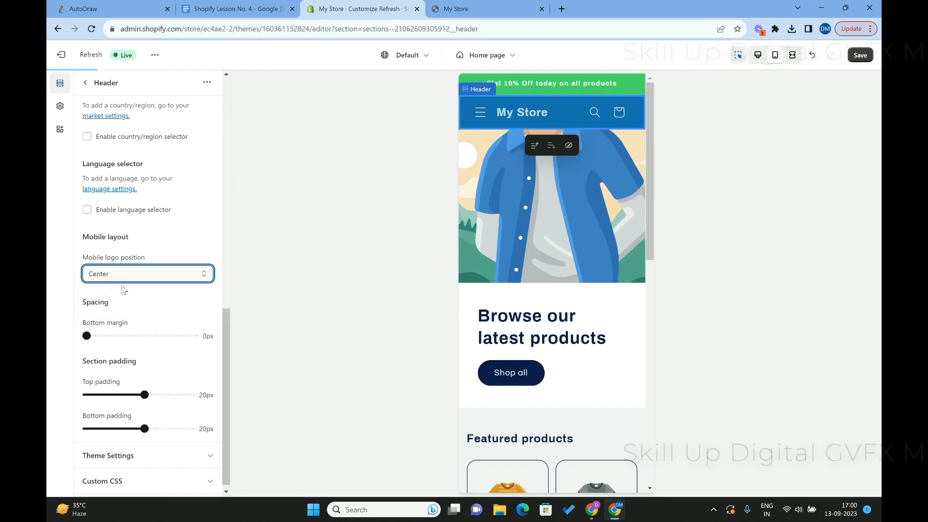
click(143, 278)
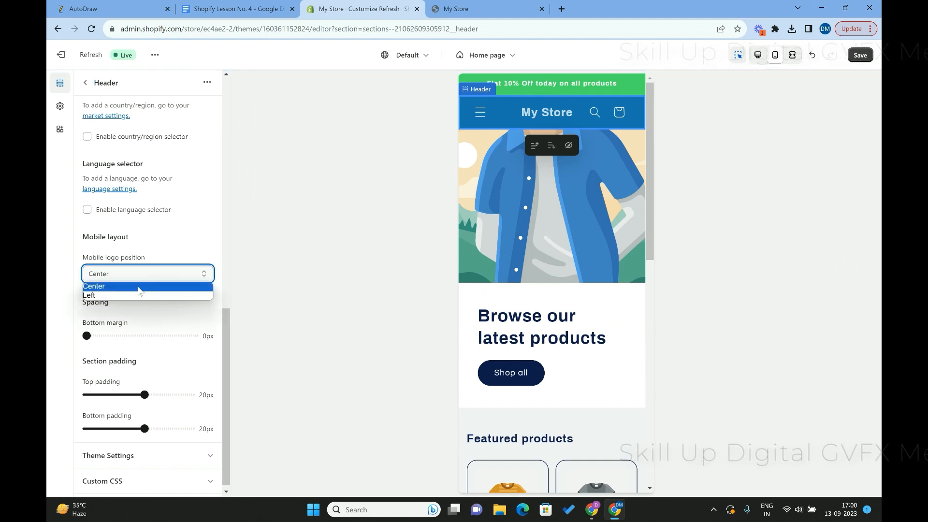
click(135, 293)
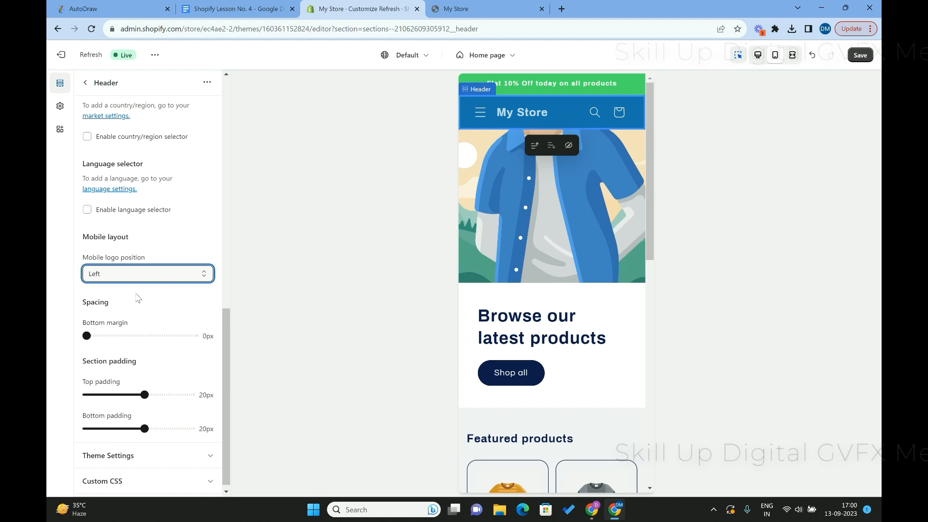
- Keep the header's bottom margin at 0px, set its top padding to 12px, and save the theme from the desktop preview
mouse_move(88, 335)
mouse_down()
mouse_move(120, 336)
mouse_move(85, 336)
mouse_up()
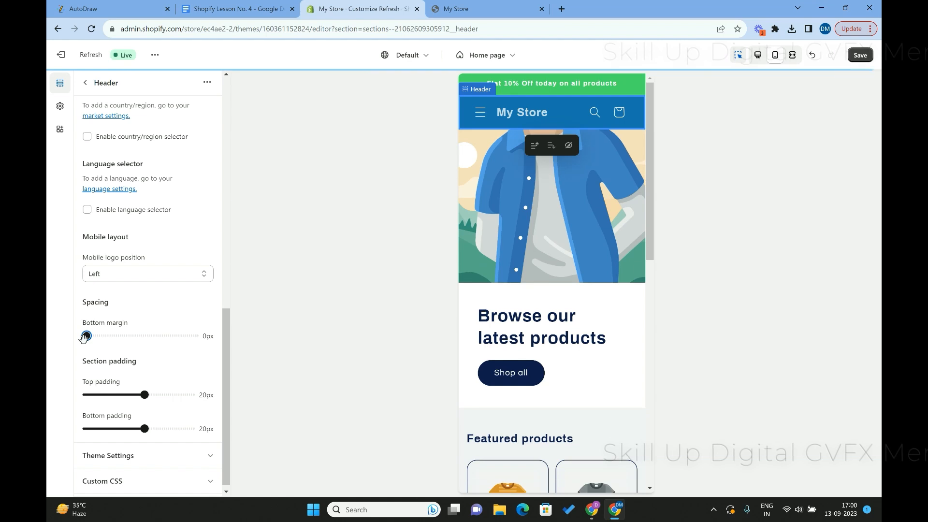
scroll(106, 346, down, 1)
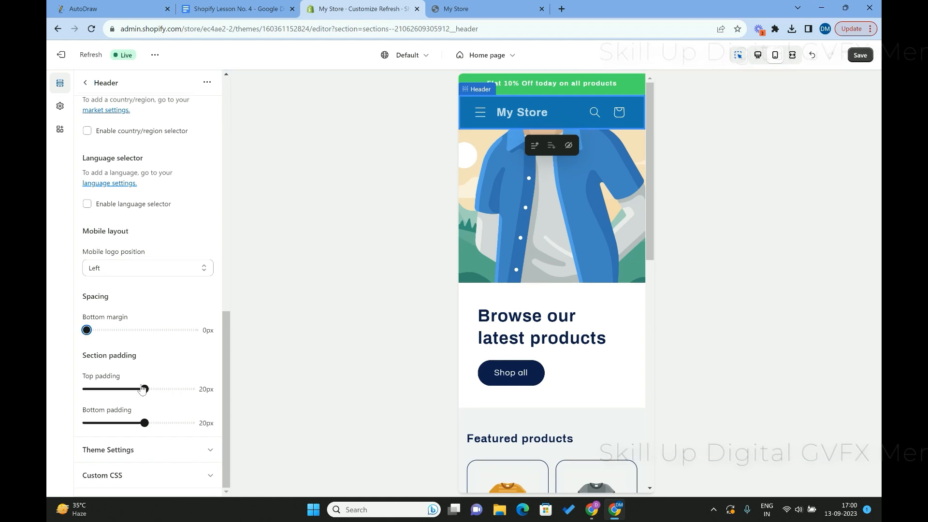
drag(143, 389, 120, 389)
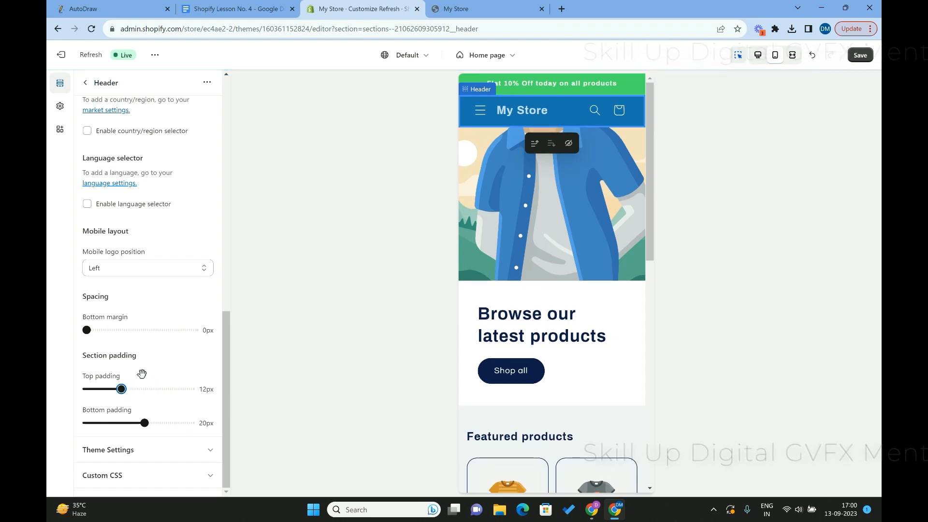
click(758, 57)
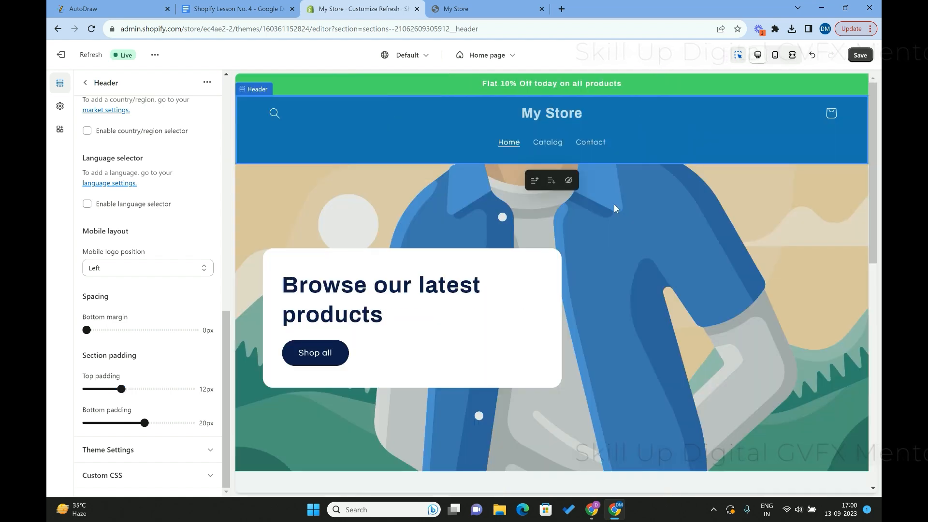
click(861, 55)
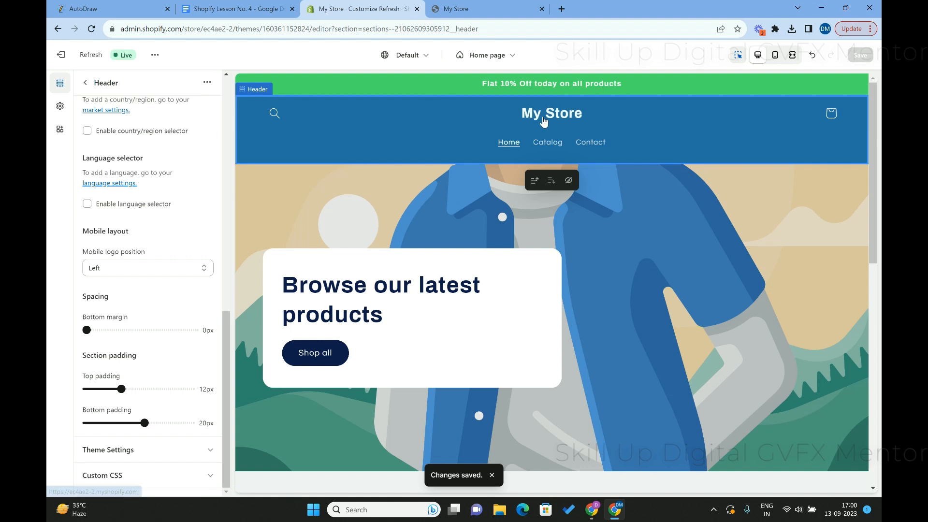
- Leave the header settings, open the home page's Slideshow section settings and look over the slideshow in the page preview
click(85, 82)
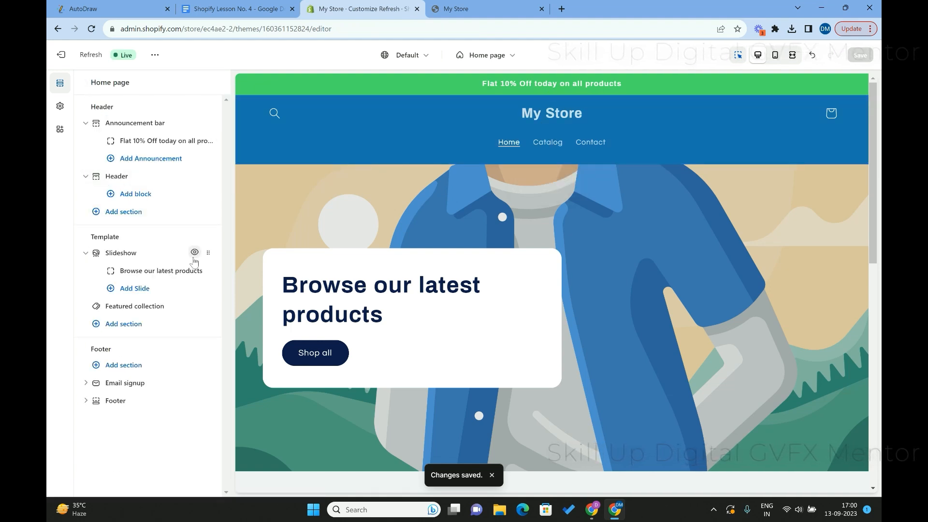
scroll(396, 262, up, 1)
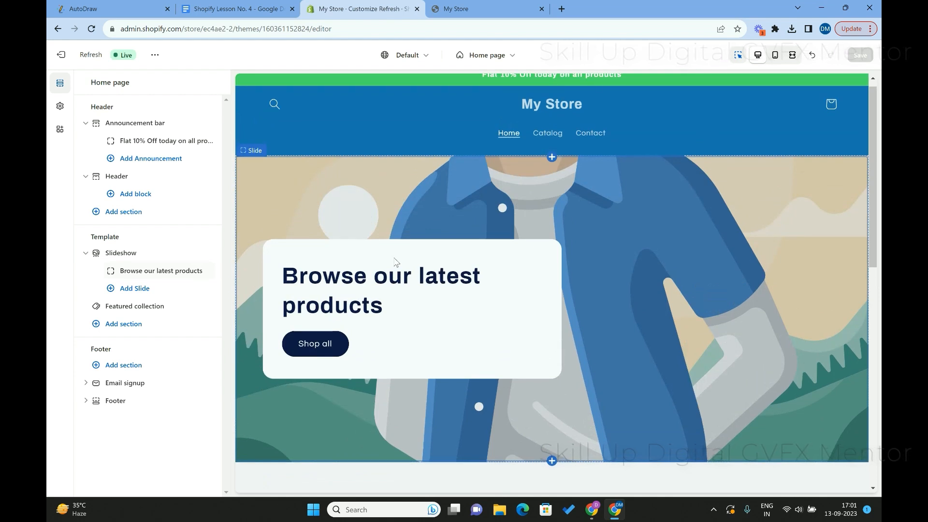
click(123, 255)
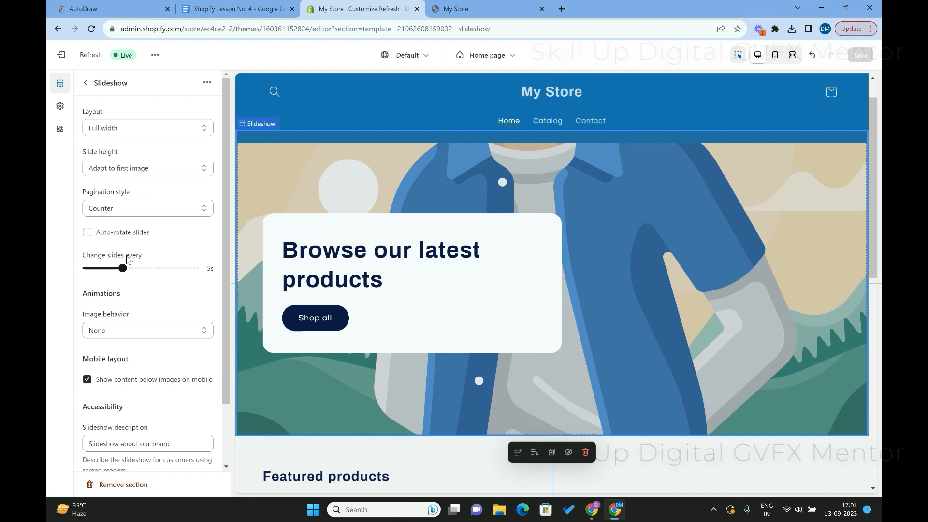
scroll(360, 185, down, 3)
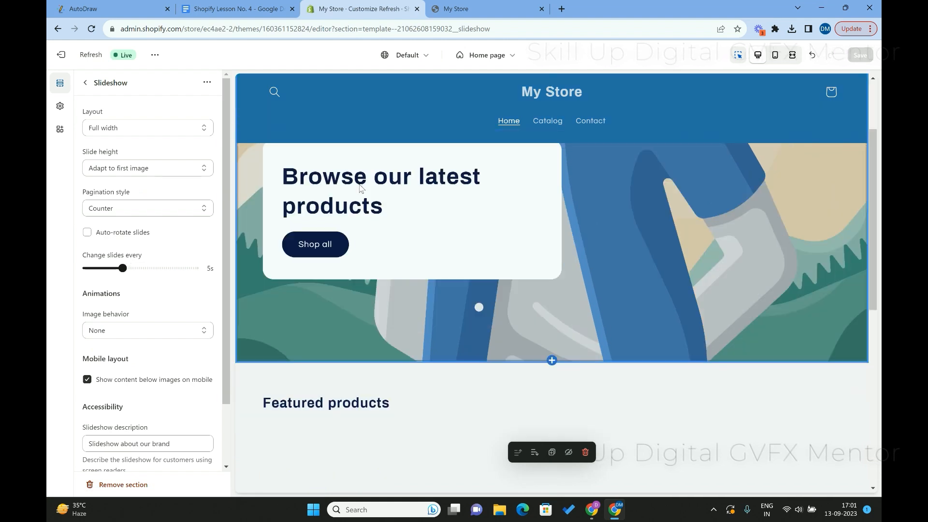
scroll(359, 185, up, 4)
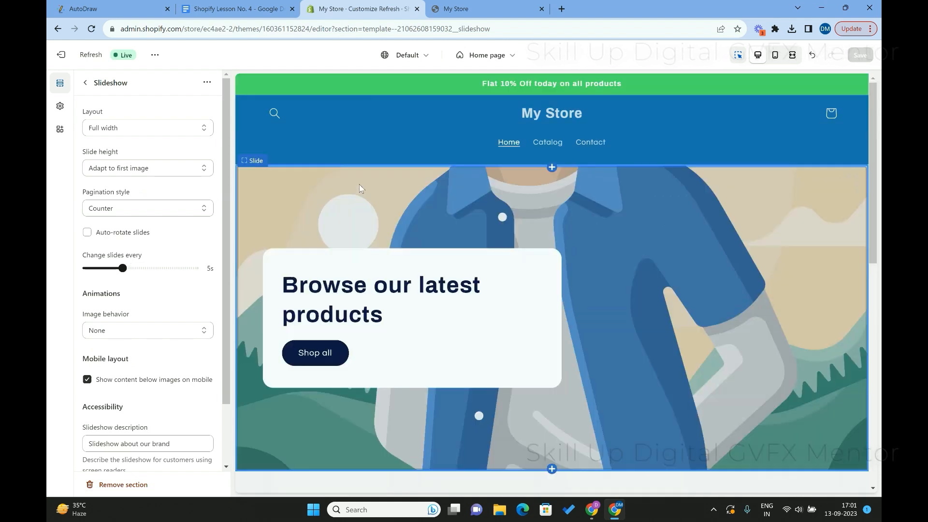
- Try the Grid layout for the slideshow and set the layout back to Full width
click(156, 127)
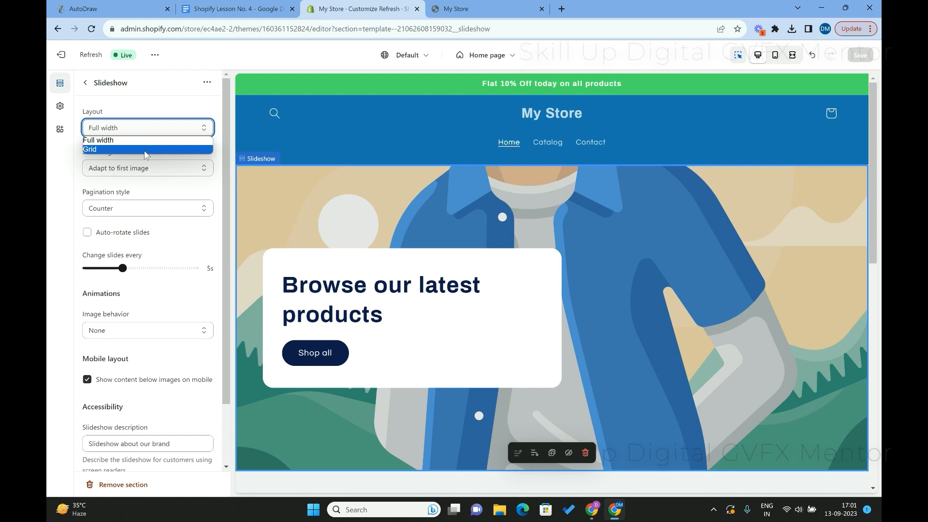
click(145, 150)
click(166, 130)
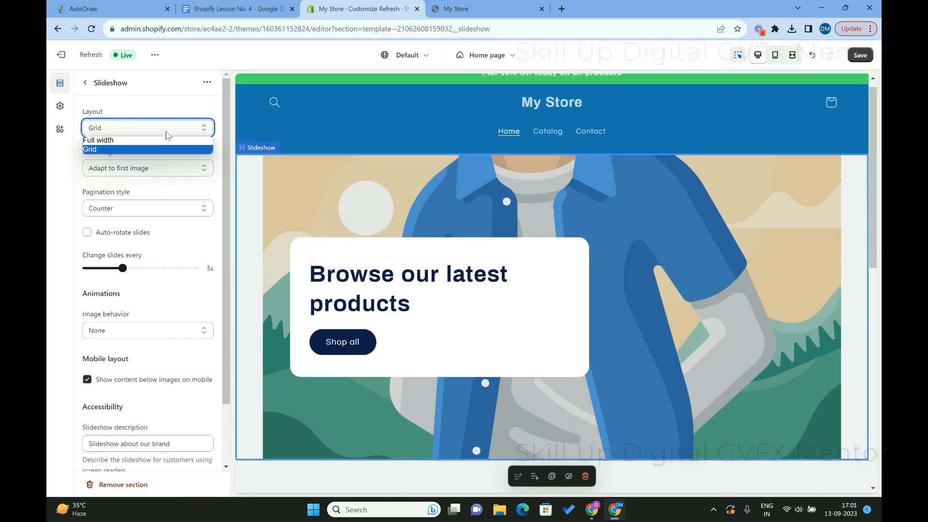
click(147, 143)
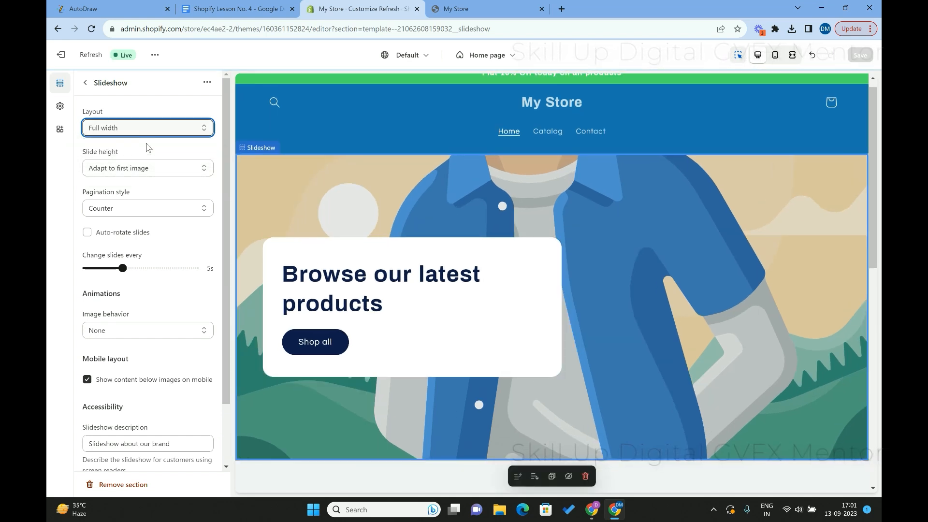
- Try the Small, Medium and Large slide heights for the slideshow, returning the height to Adapt to first image
click(148, 169)
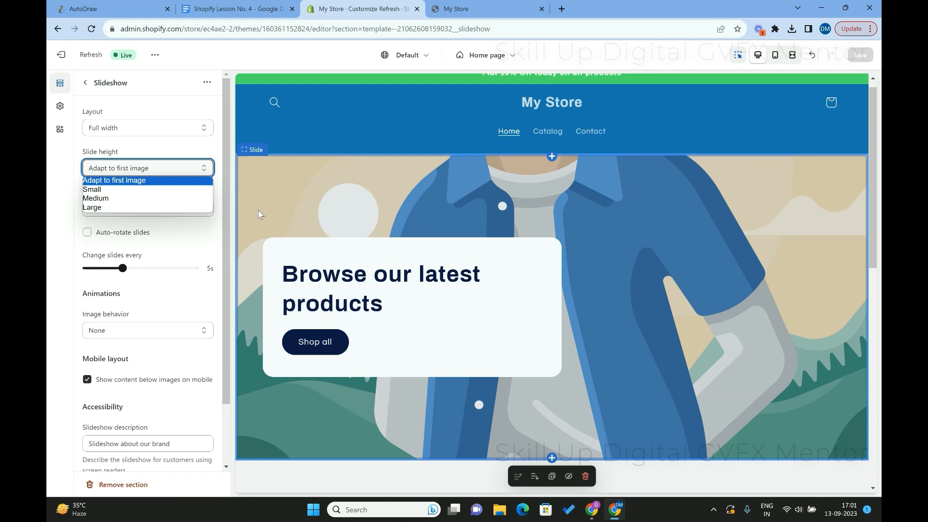
click(134, 189)
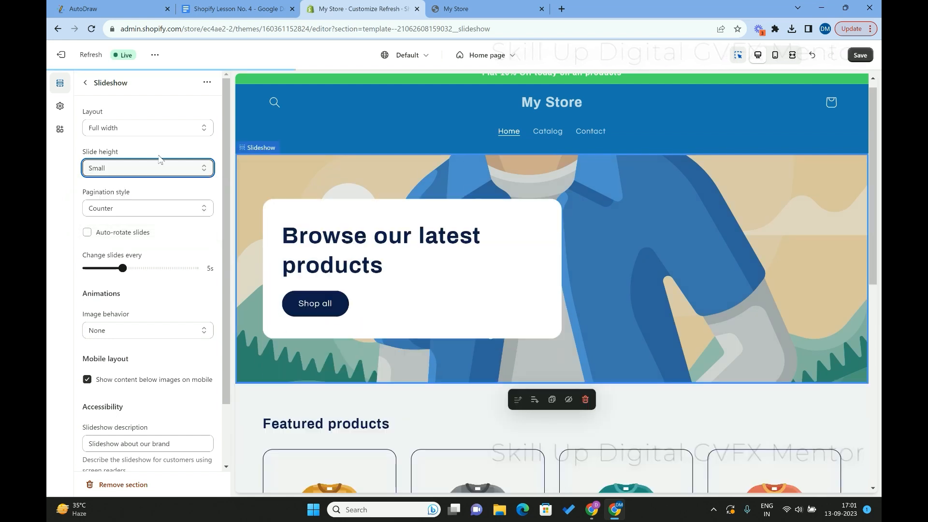
click(155, 167)
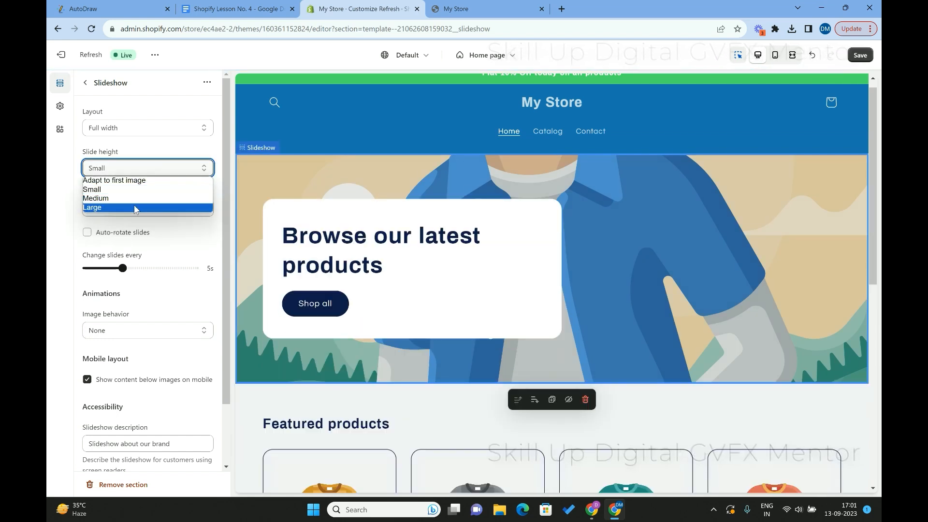
click(141, 198)
click(172, 169)
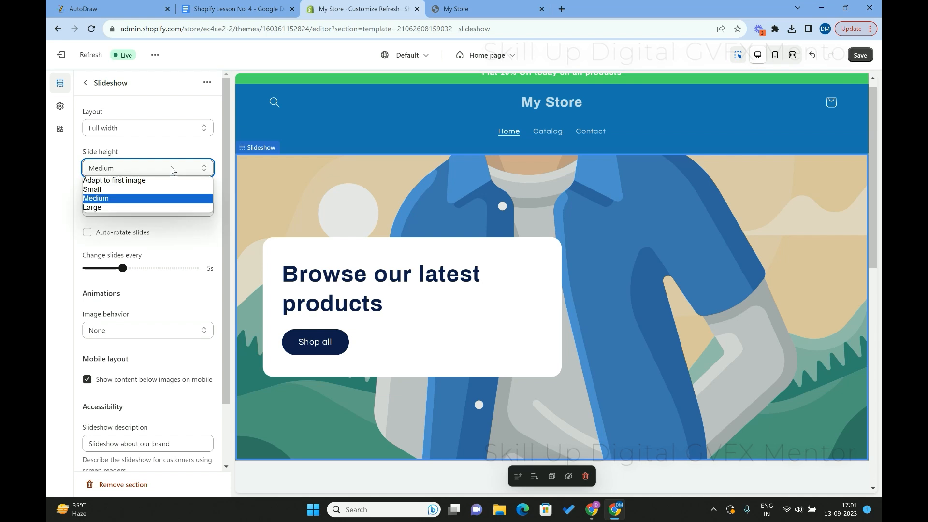
click(158, 207)
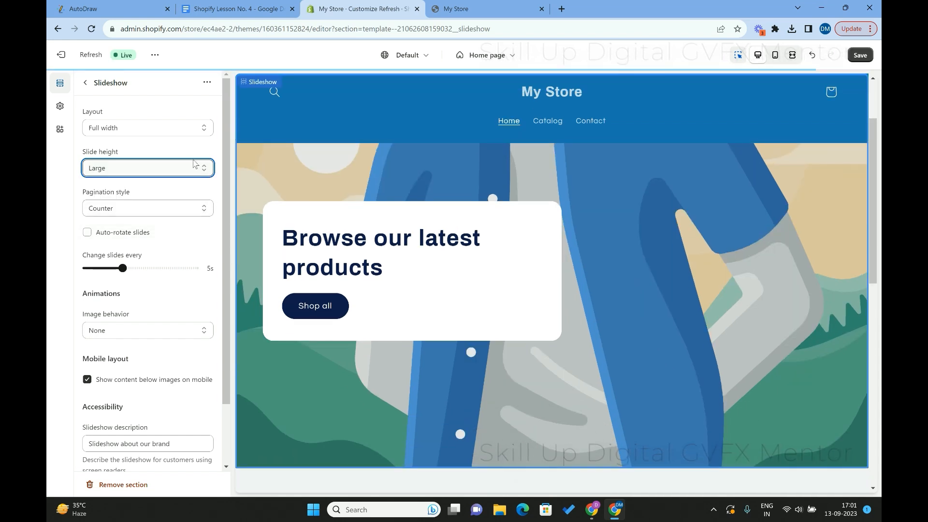
click(191, 167)
click(170, 180)
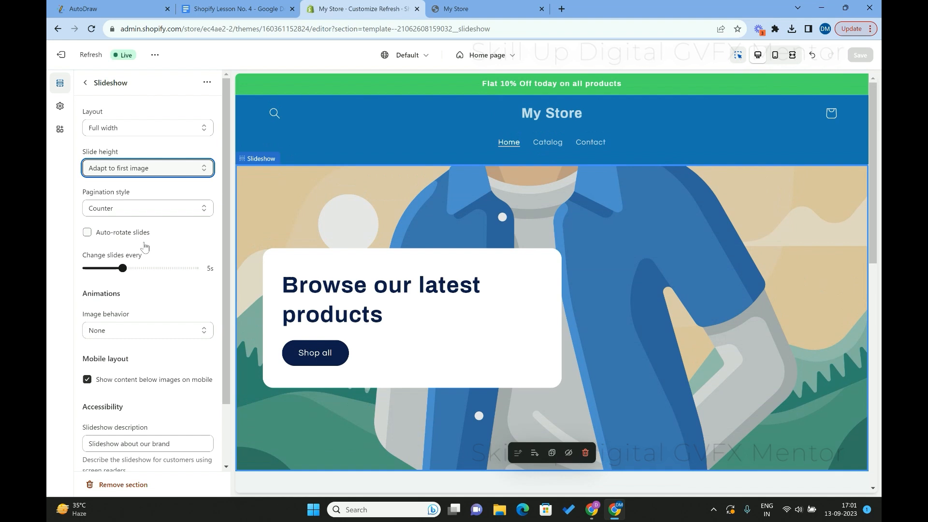
- Check the slideshow's image behavior choices, leaving None selected, and enable auto-rotate slides
scroll(144, 246, down, 1)
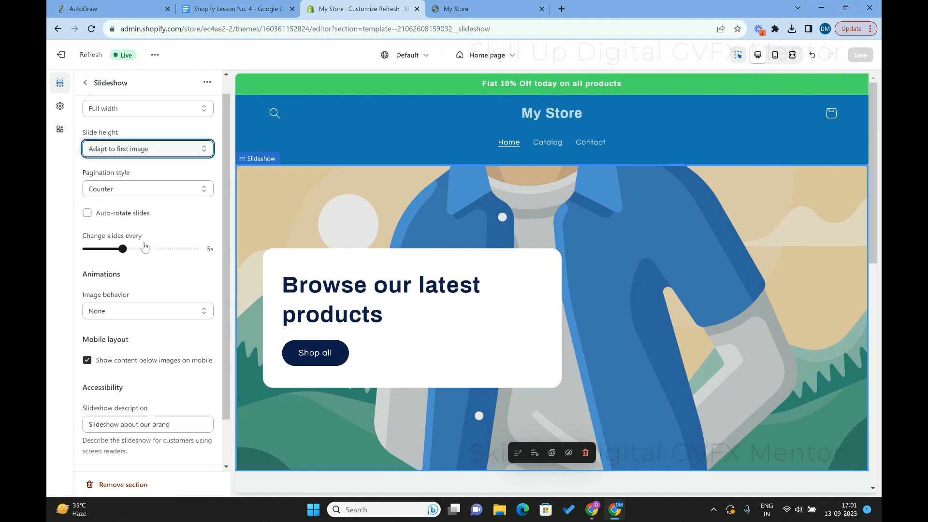
click(140, 317)
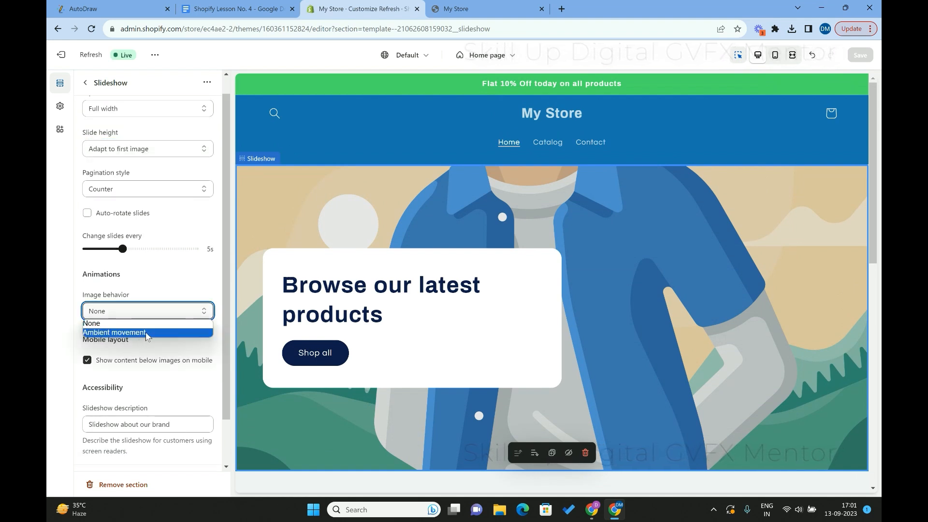
click(103, 314)
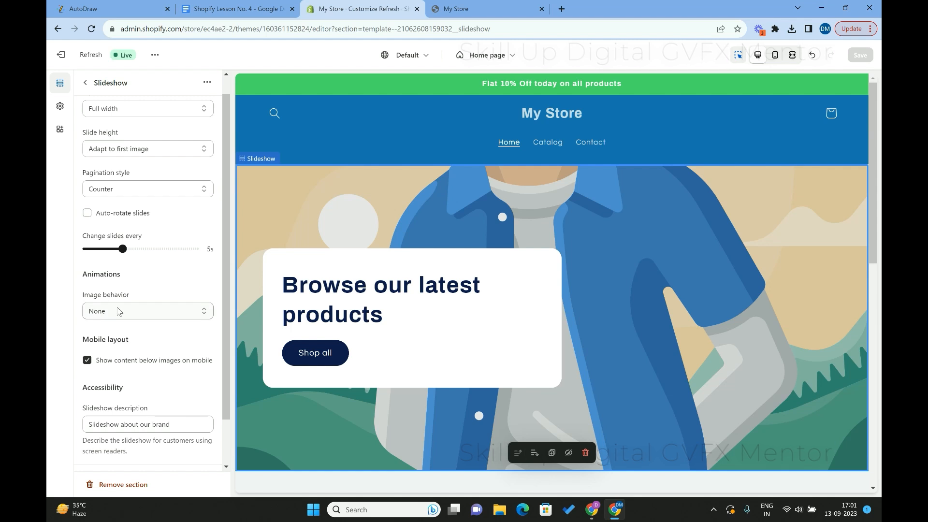
scroll(118, 312, down, 1)
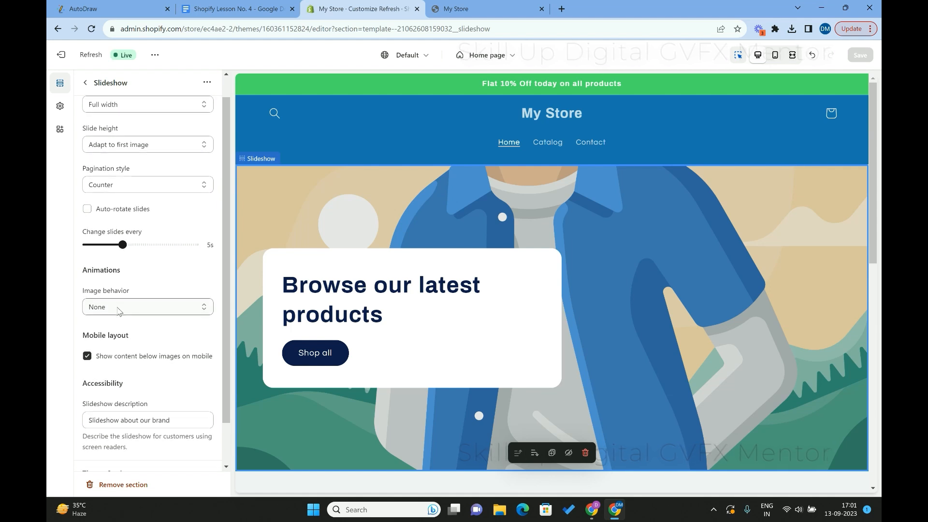
click(134, 210)
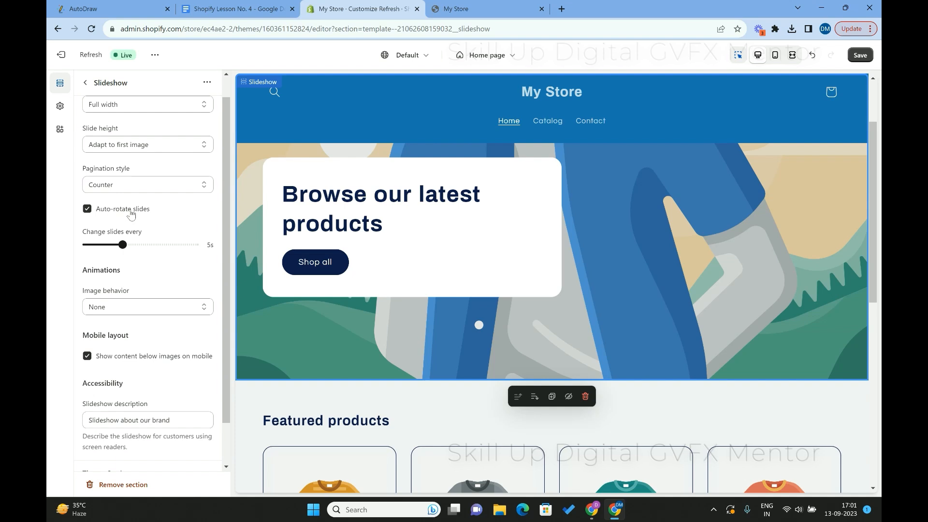
- Turn off auto-rotate for the slideshow and open the settings of its "Browse our latest products" slide
scroll(130, 214, up, 1)
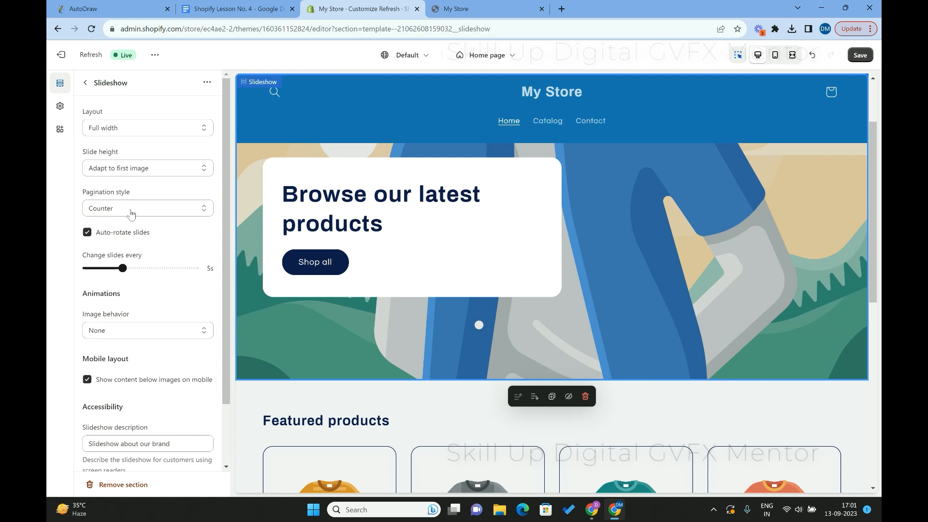
click(102, 236)
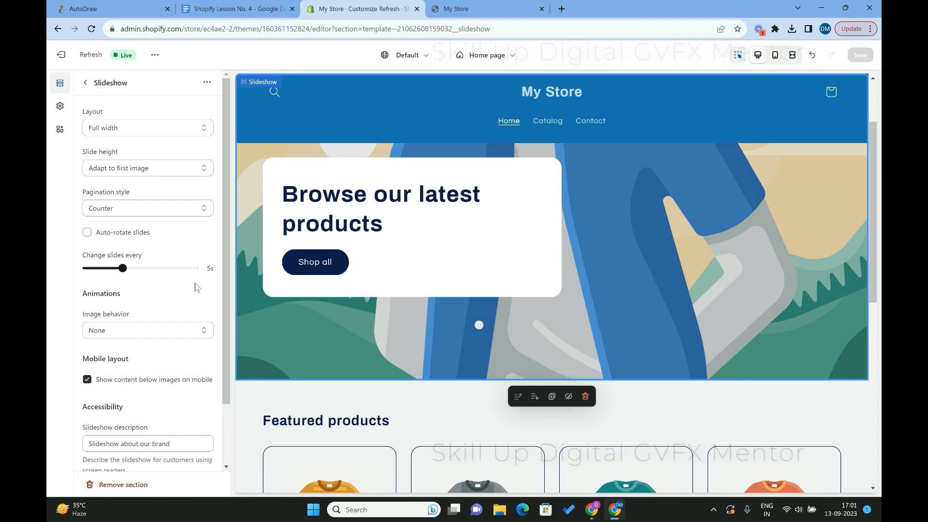
click(85, 83)
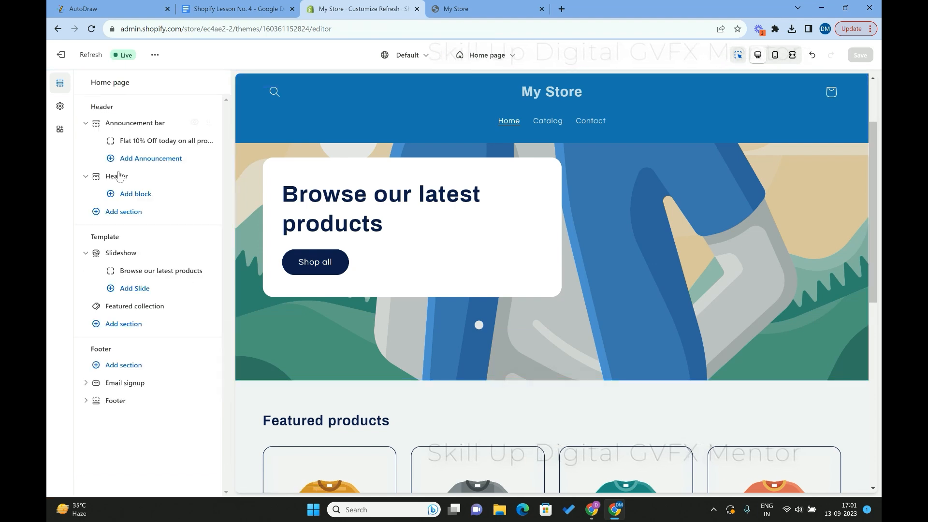
click(161, 273)
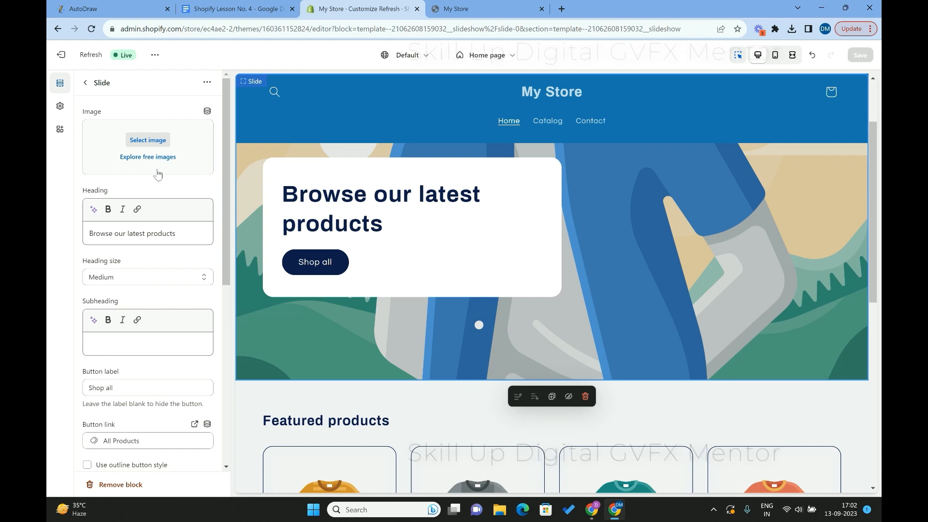
- Check the slide's image picker for available images, leave it without choosing one, and view the live storefront
click(147, 141)
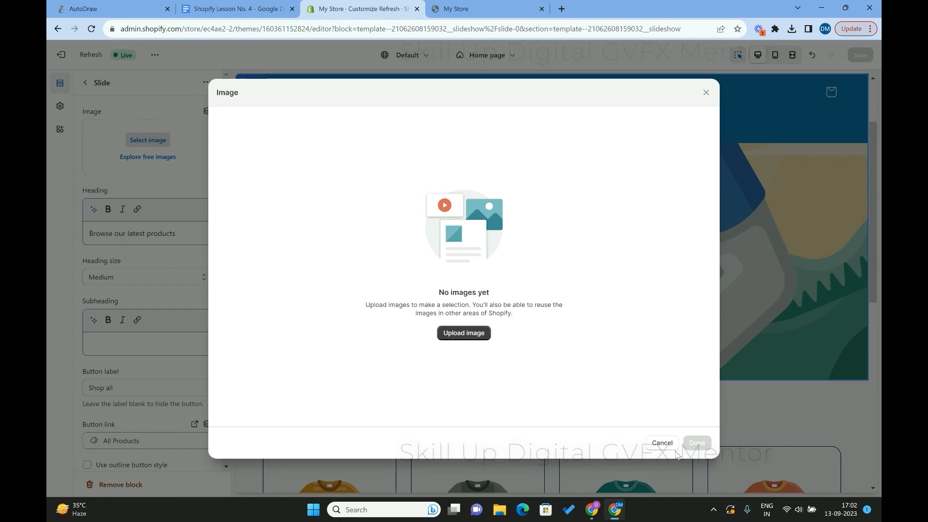
click(662, 444)
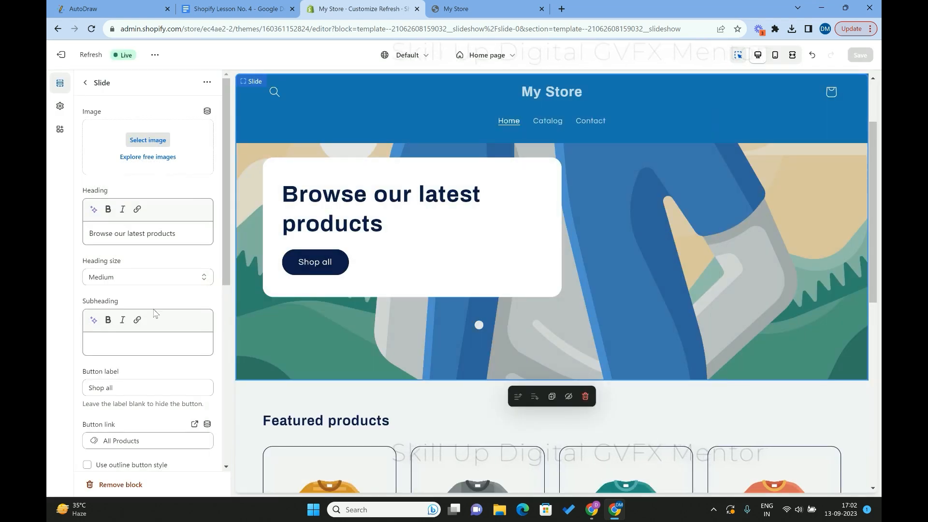
click(500, 4)
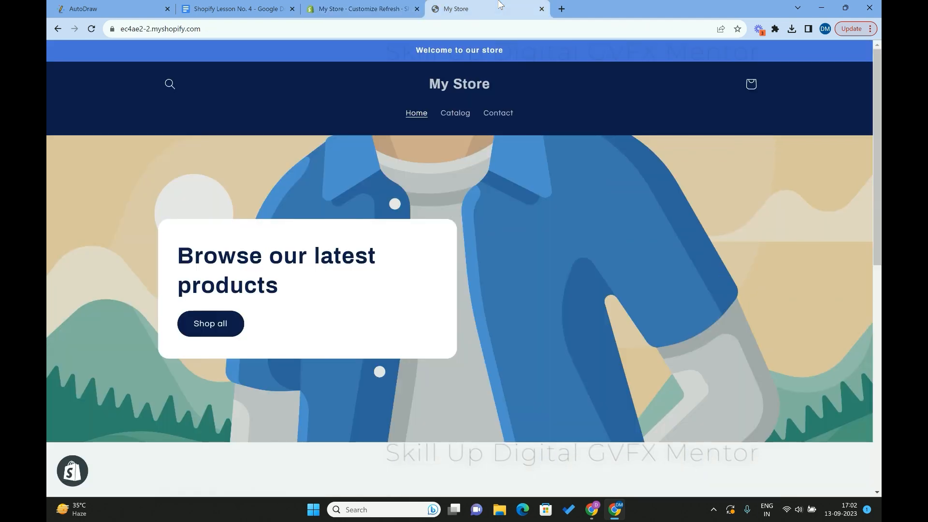
- Open canva.com in a new browser tab and sign in with the suggested Google account
click(560, 13)
text(canva.com)
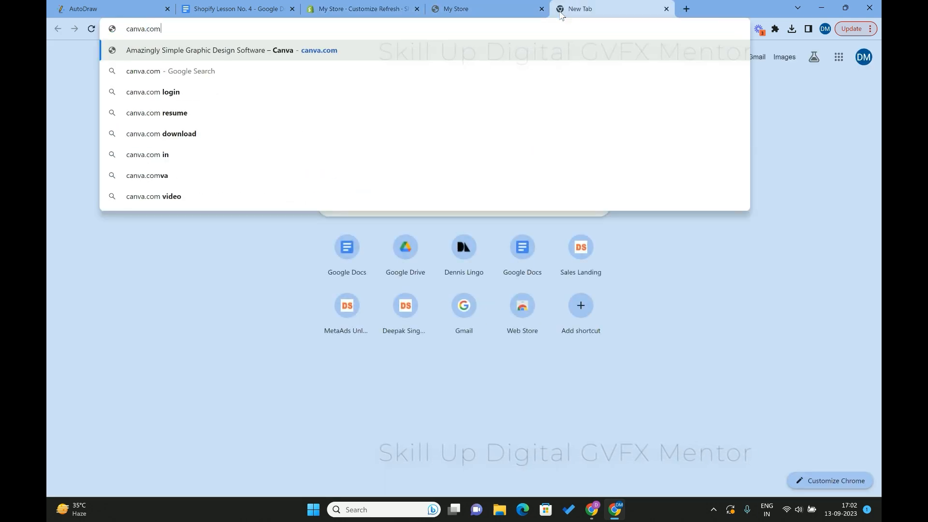
key(Return)
click(333, 5)
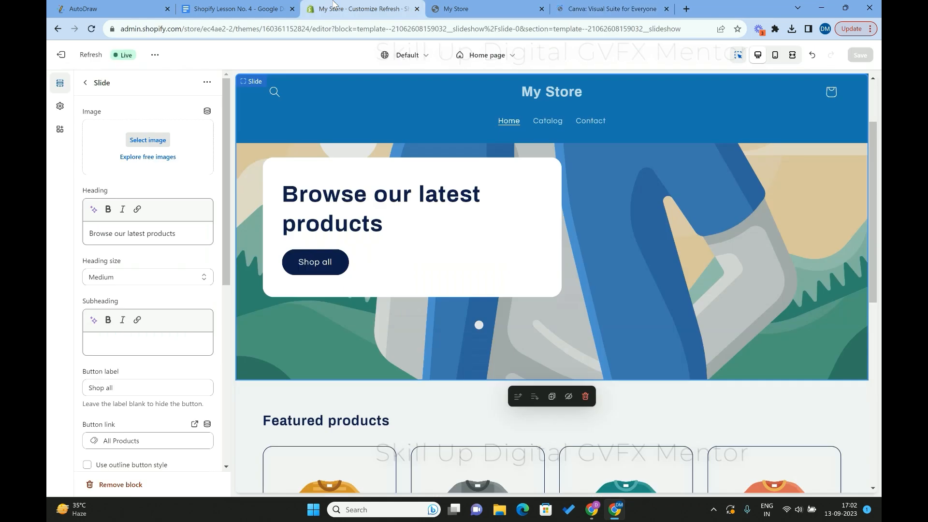
click(597, 6)
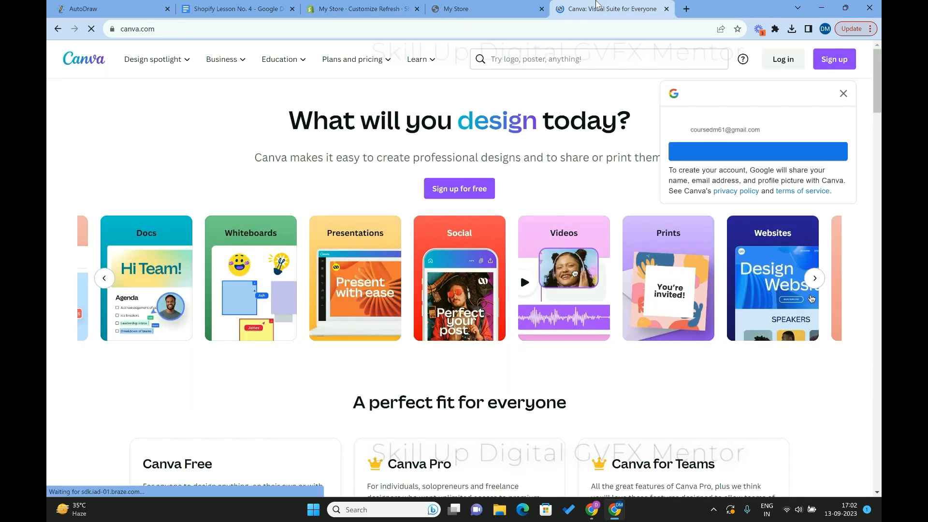
click(756, 157)
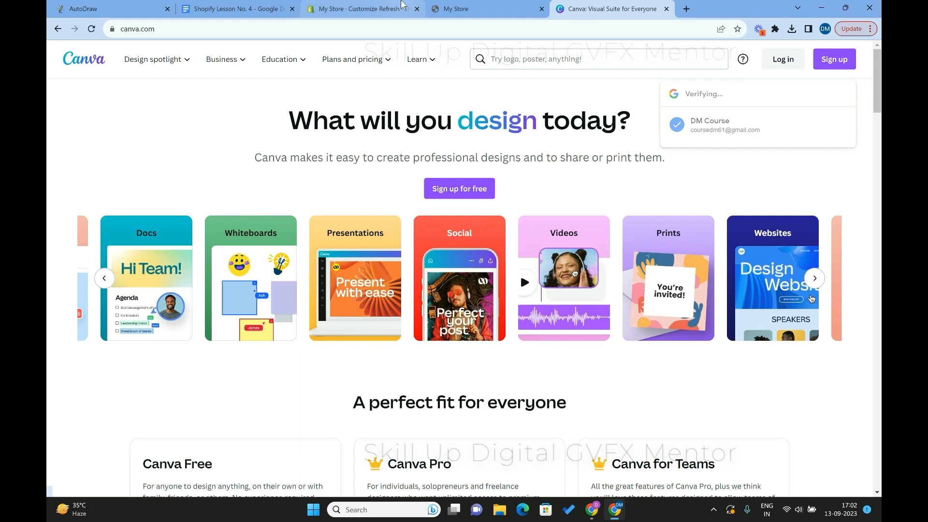
- Look at the slide in the Shopify editor, return to Canva, and skip the team creation and Canva Pro offers
click(402, 5)
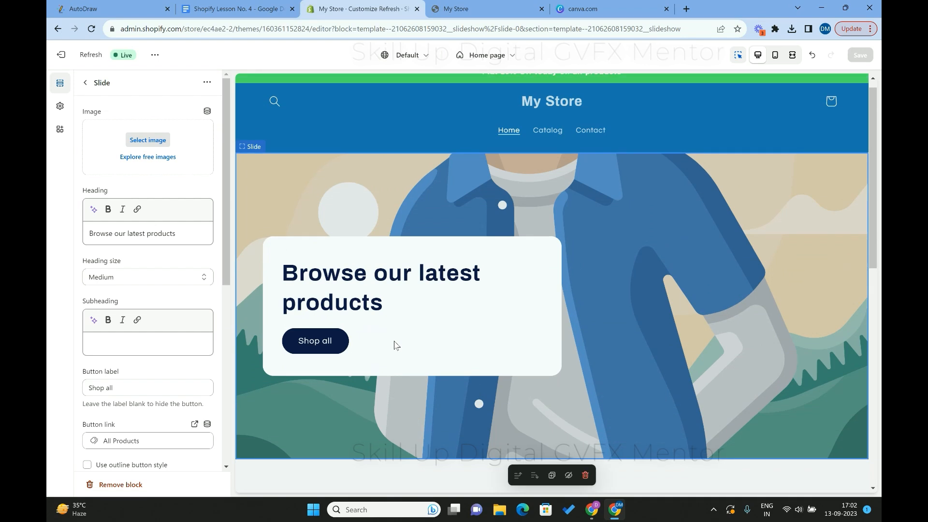
click(572, 8)
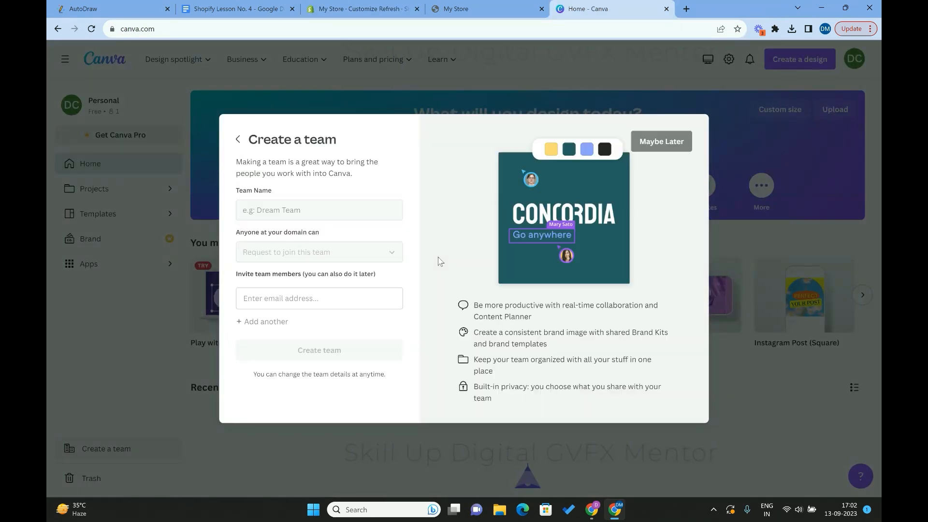
click(659, 142)
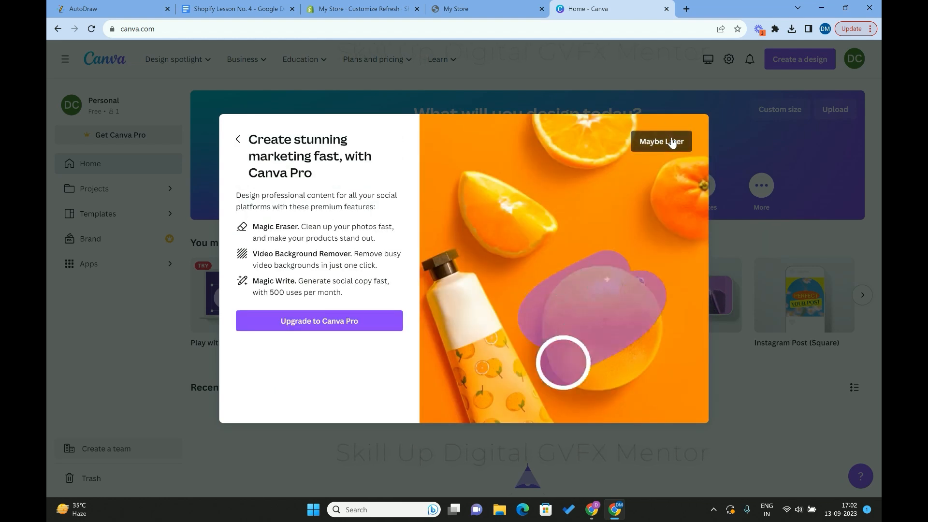
click(664, 141)
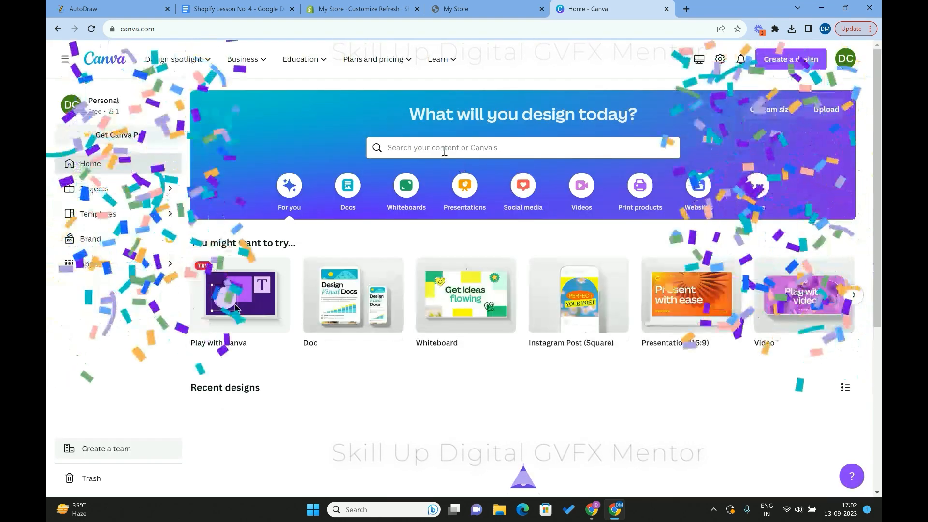
- Search the Canva templates for "slider website"
click(444, 150)
text(sl)
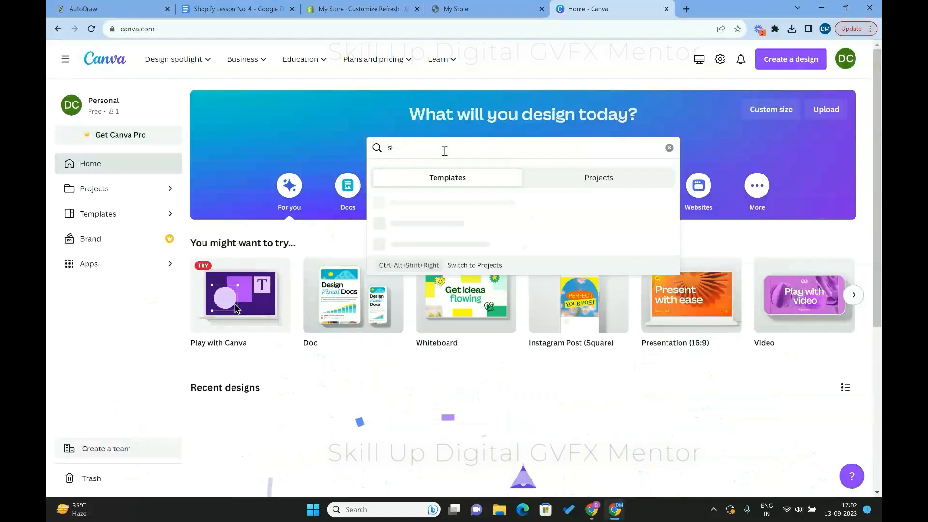
text(idder)
key(Left)
key(Left)
key(Left)
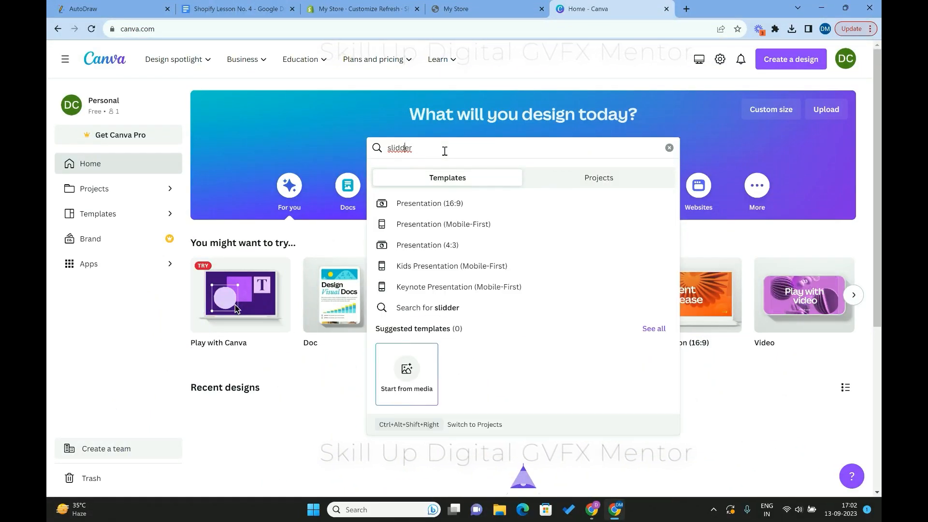
key(BackSpace)
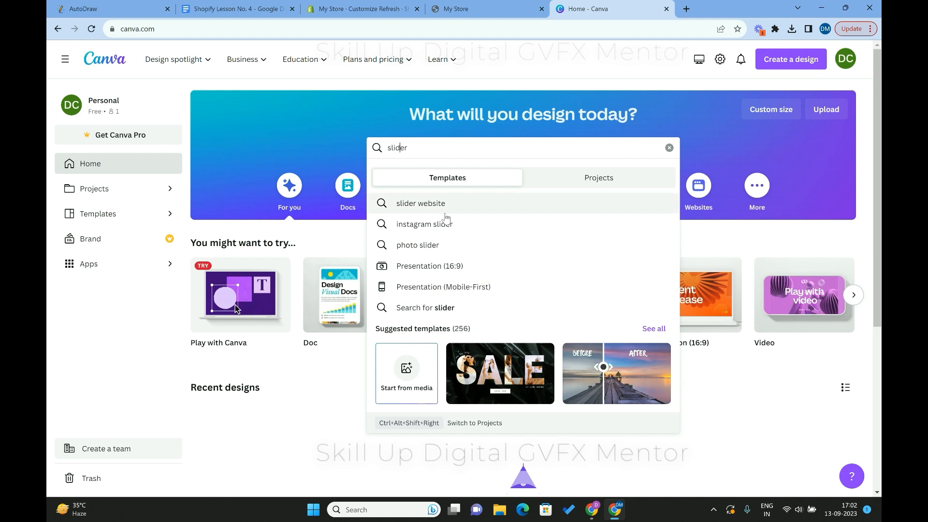
click(454, 213)
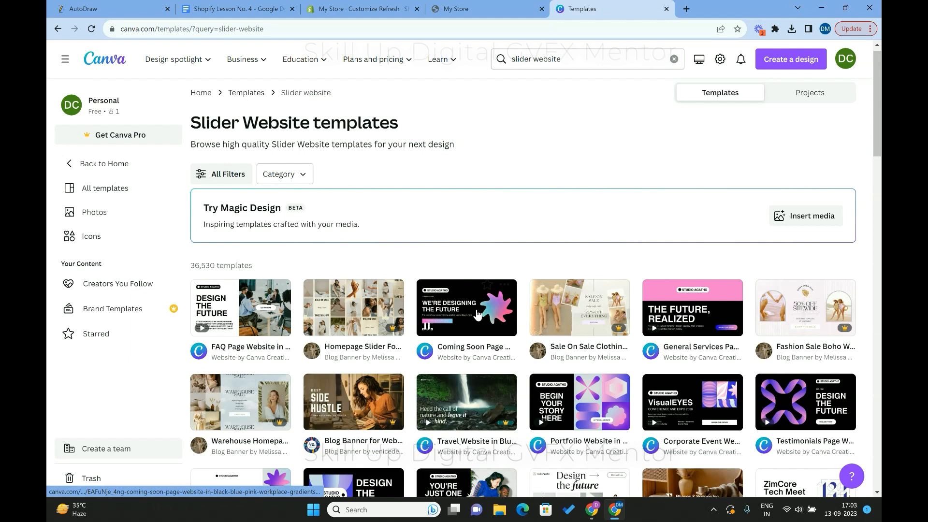
- Open the "Cream Modern Neutral Modern Store Sale Banner (Shopify Banner)" template for customizing and close the template search results
scroll(478, 315, down, 1)
scroll(478, 315, down, 2)
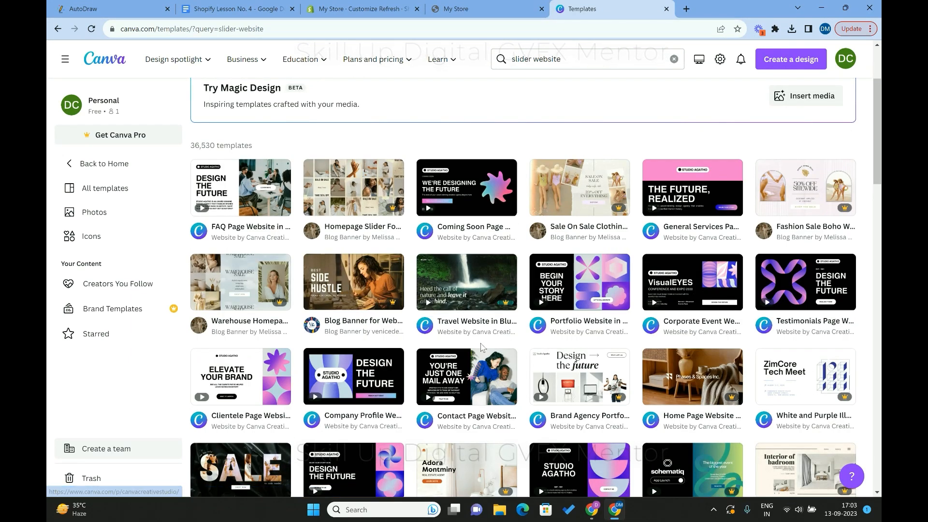
scroll(560, 309, down, 2)
scroll(563, 308, down, 1)
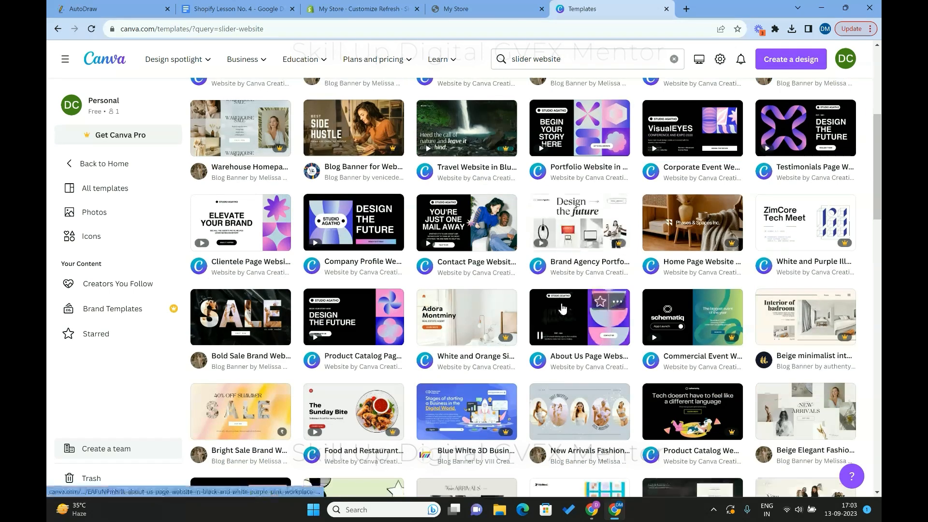
scroll(389, 361, down, 5)
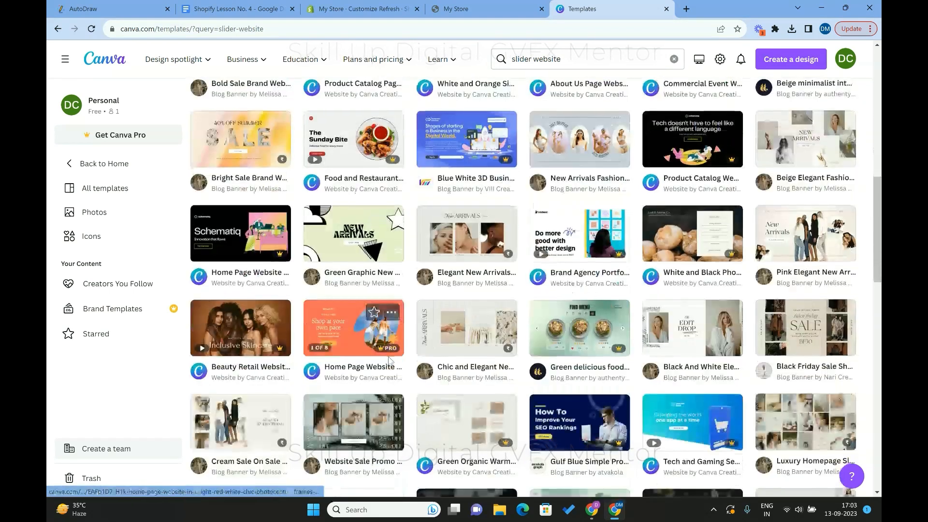
scroll(390, 362, down, 1)
scroll(390, 361, down, 4)
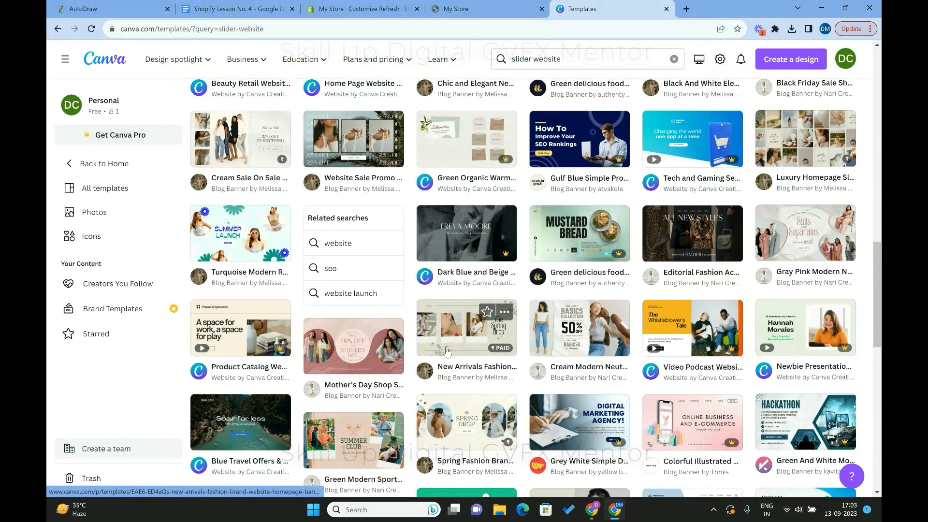
scroll(503, 346, down, 1)
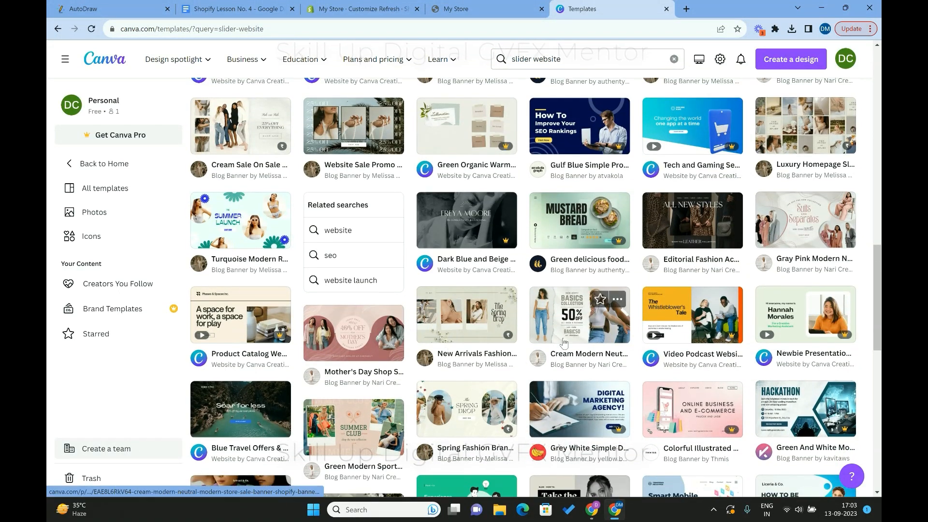
scroll(564, 343, down, 1)
click(576, 331)
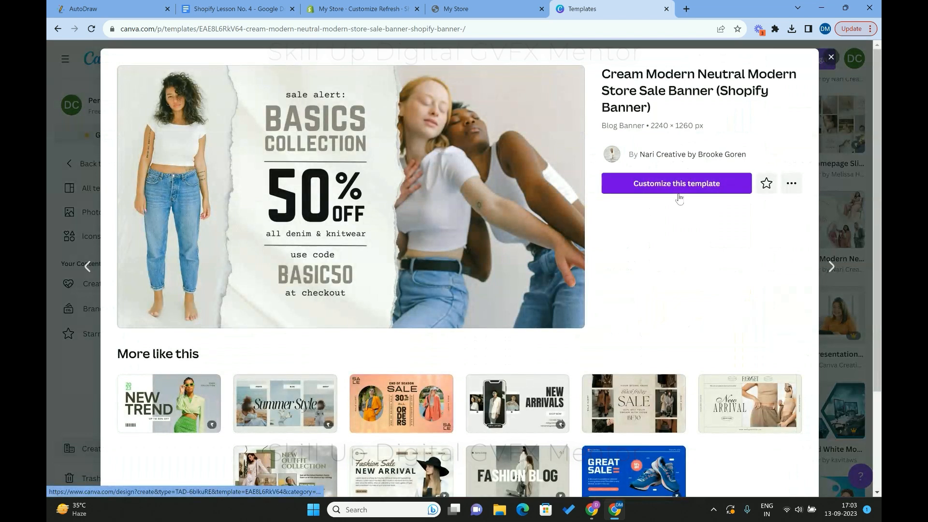
click(679, 190)
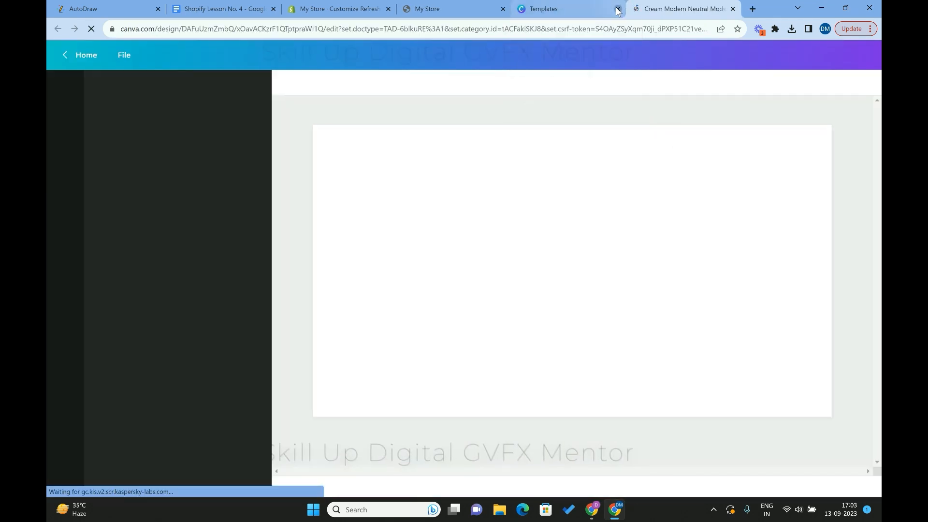
click(618, 9)
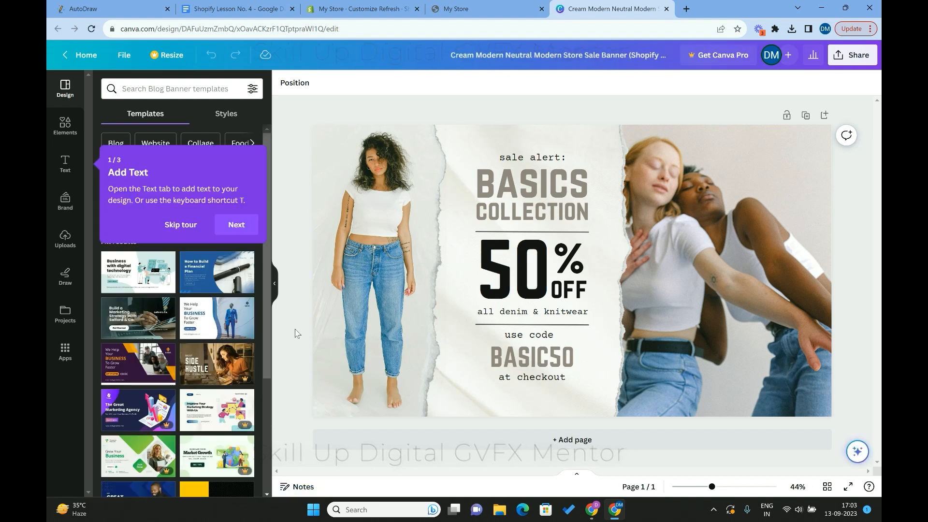
- Download the sale banner design as a PNG file
click(851, 55)
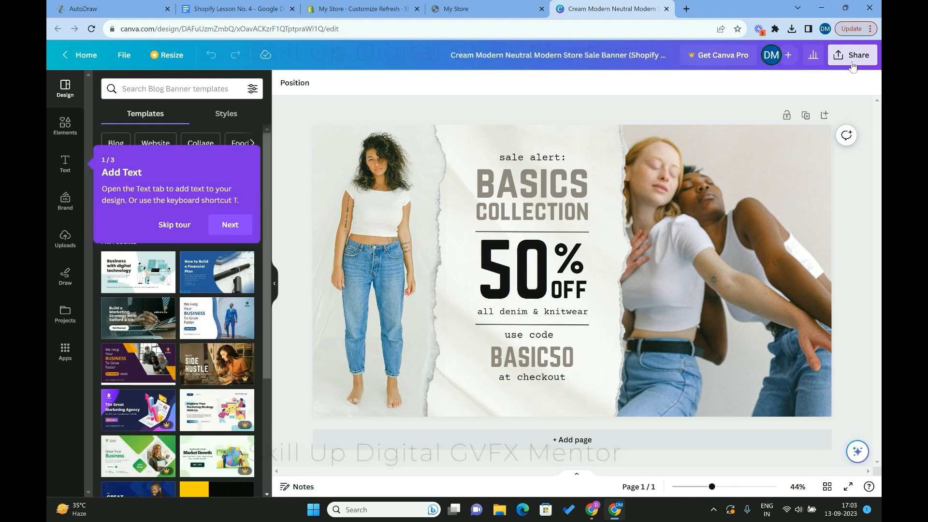
click(731, 316)
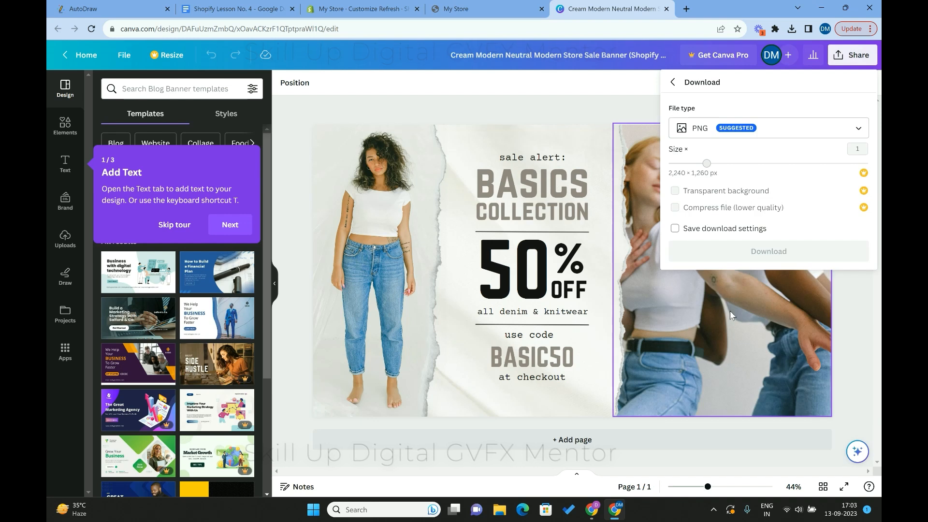
click(733, 256)
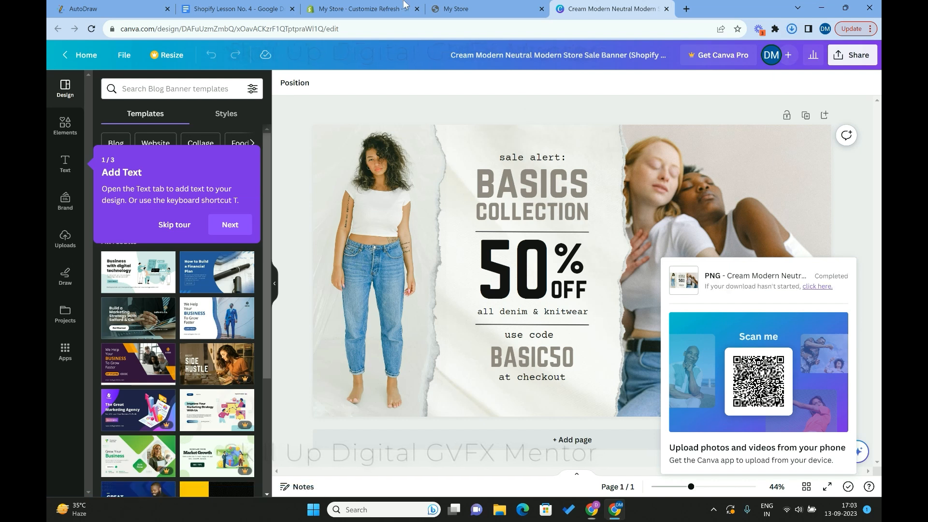
- Switch to the Shopify theme editor and upload the downloaded Cream Modern Neutral banner PNG as the slide's image
click(387, 9)
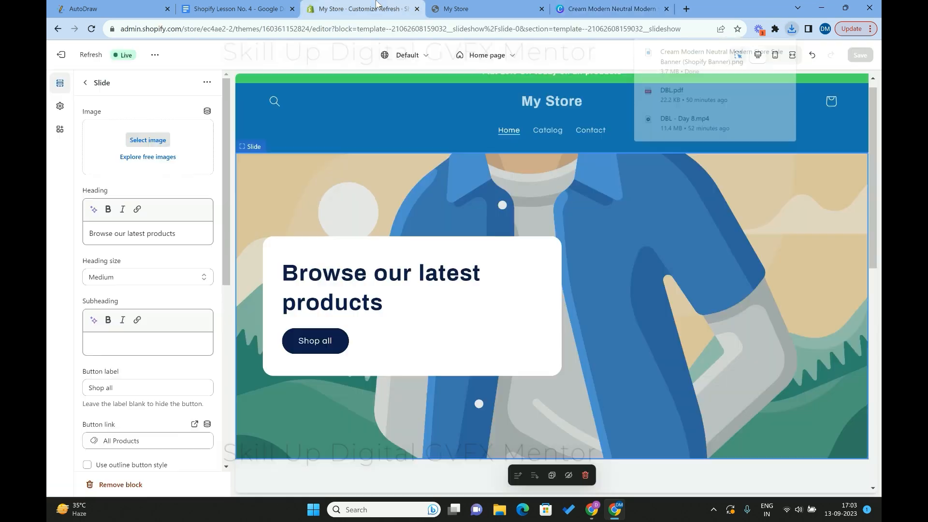
click(155, 143)
click(470, 335)
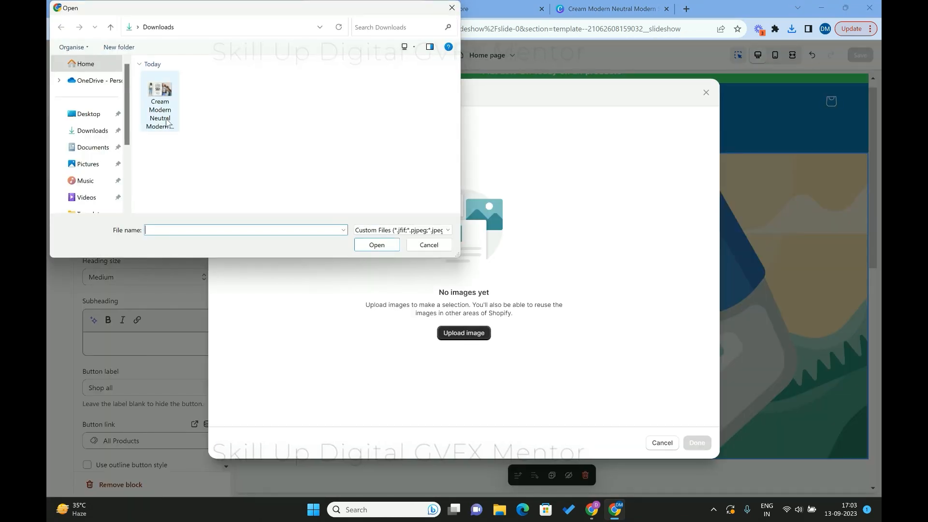
double_click(167, 120)
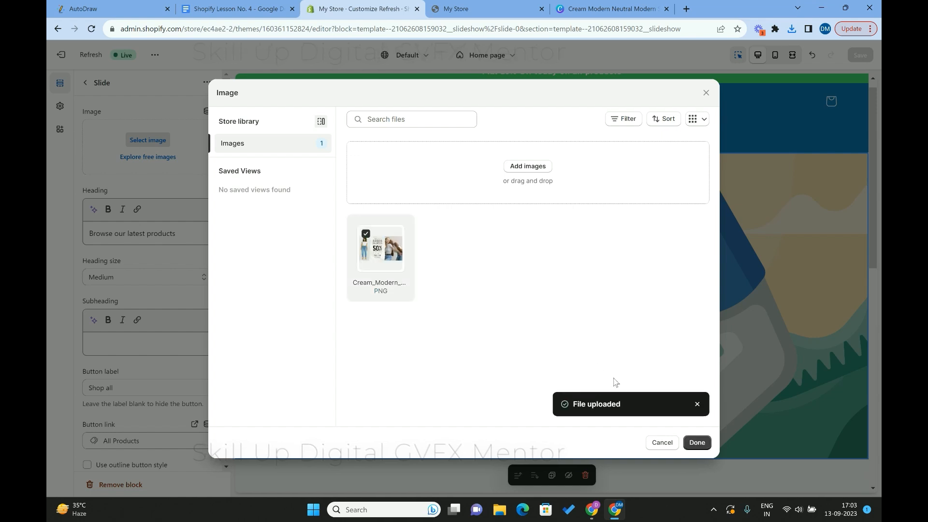
click(697, 443)
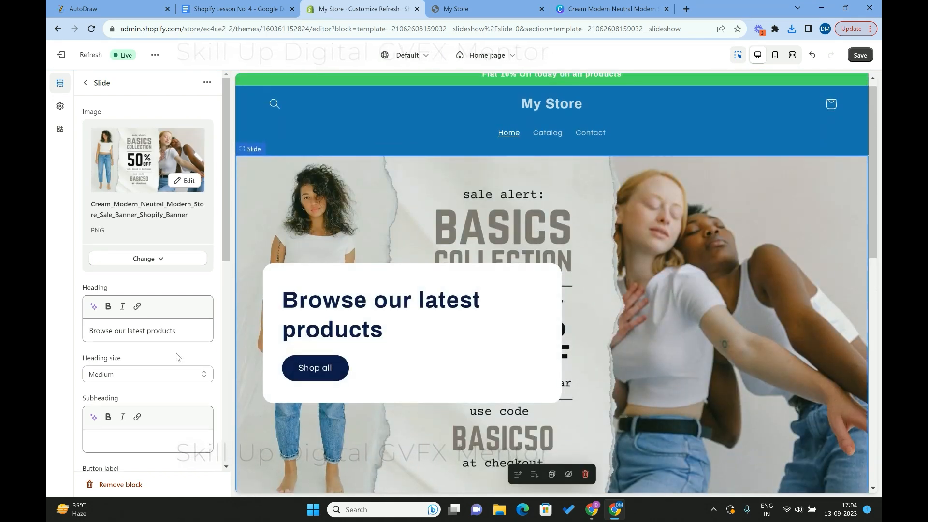
scroll(177, 356, down, 1)
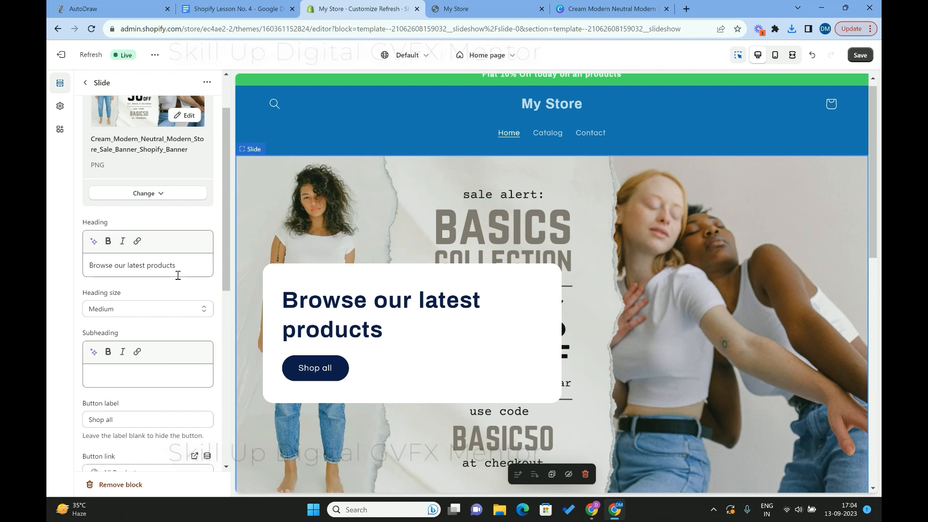
- Review the slide's heading, subheading, button, content position and container settings
scroll(180, 272, down, 1)
scroll(187, 257, up, 1)
click(188, 256)
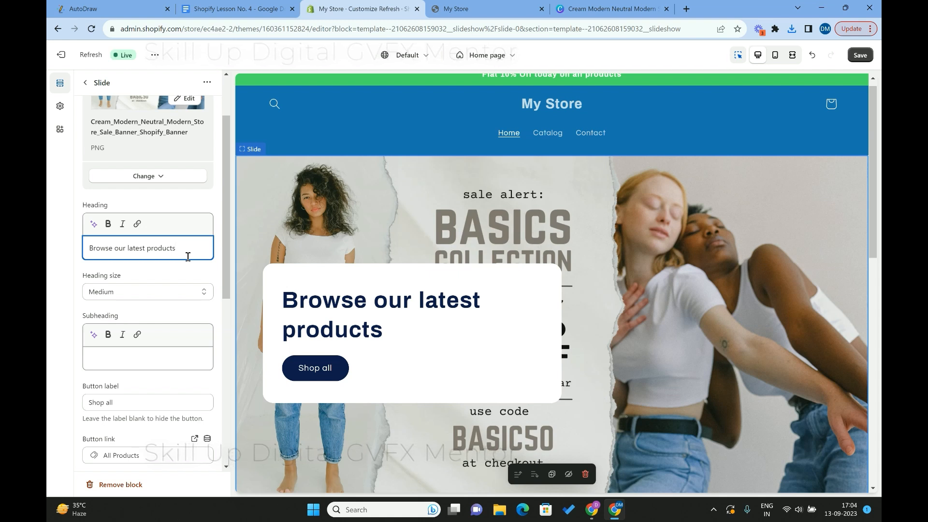
scroll(188, 257, up, 1)
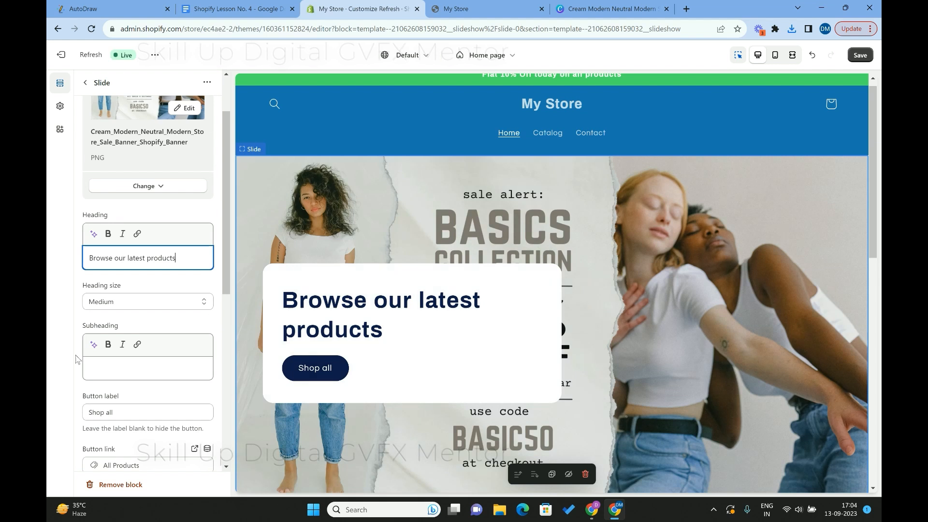
scroll(76, 358, down, 3)
scroll(75, 358, down, 1)
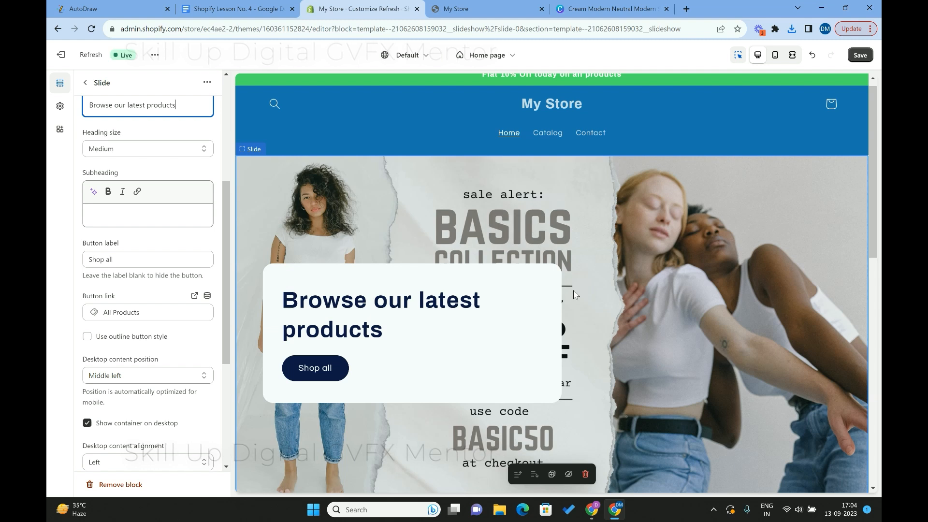
- Switch to the Canva banner design and delete the "BASICS COLLECTION" heading, the "sale alert:" text and the paper background between the photos
click(625, 5)
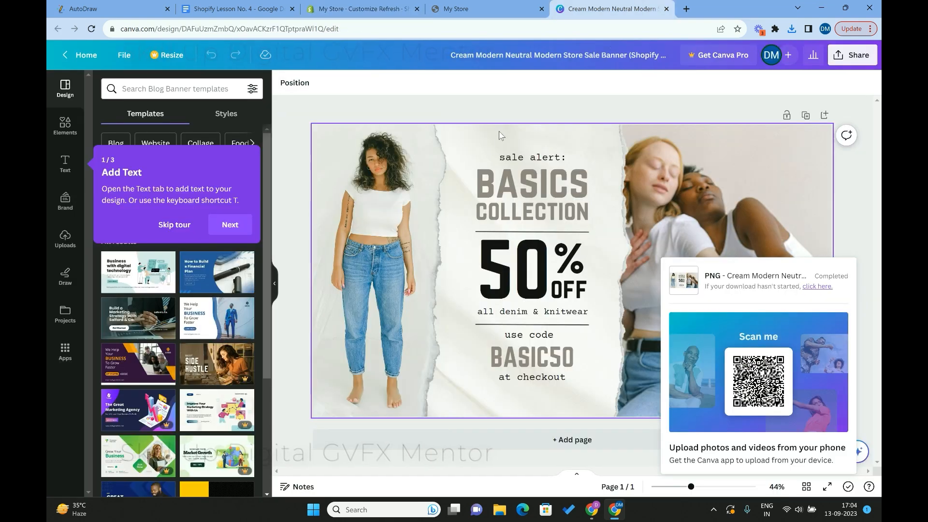
click(499, 202)
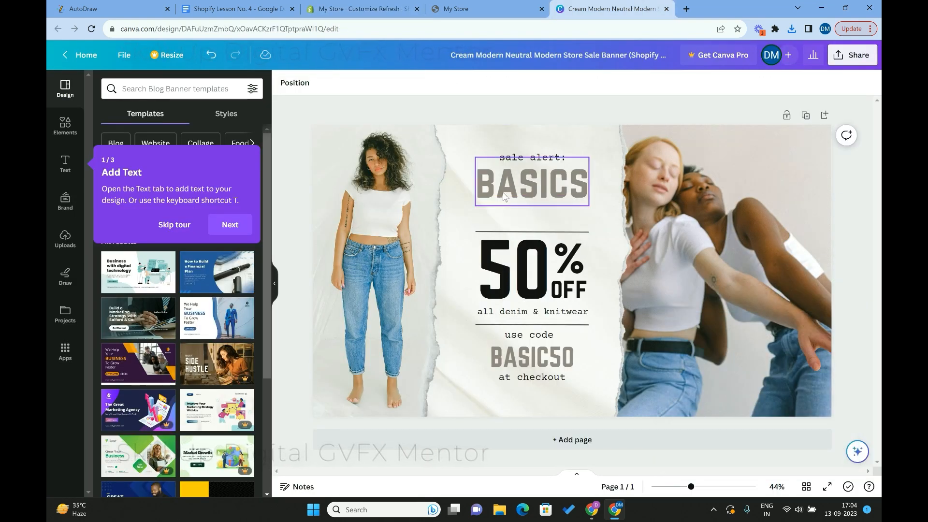
key(Delete)
click(529, 156)
key(Delete)
click(528, 162)
key(Delete)
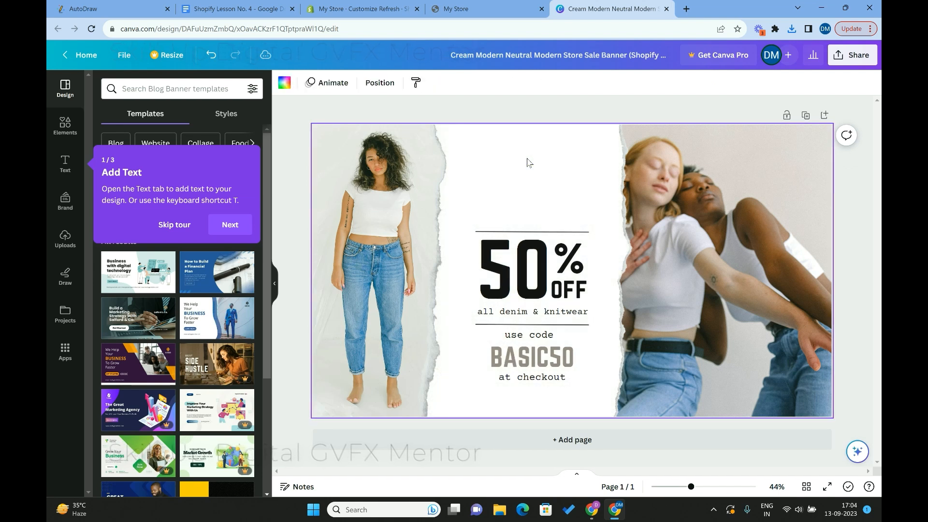
- Delete the "50", "%" and "OFF" texts and the divider line above them from the banner
click(517, 276)
key(Delete)
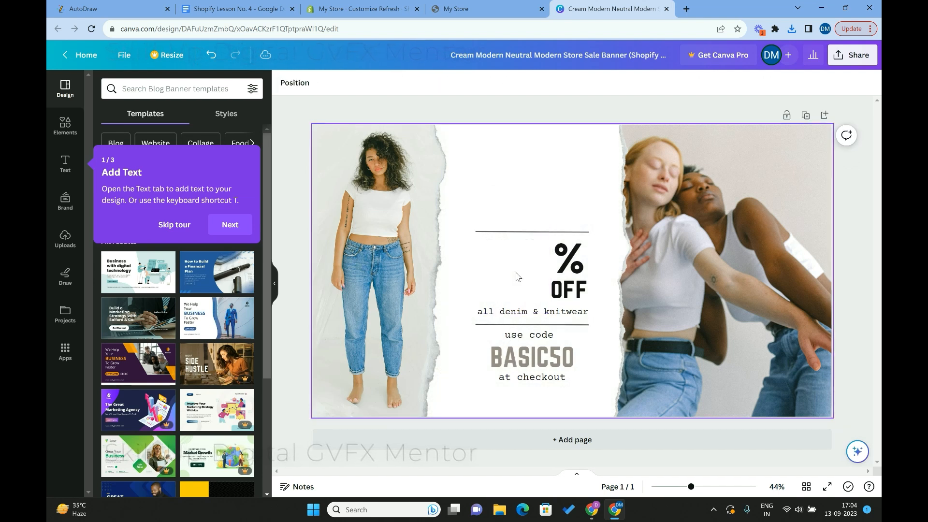
click(526, 234)
key(Delete)
click(557, 269)
key(Delete)
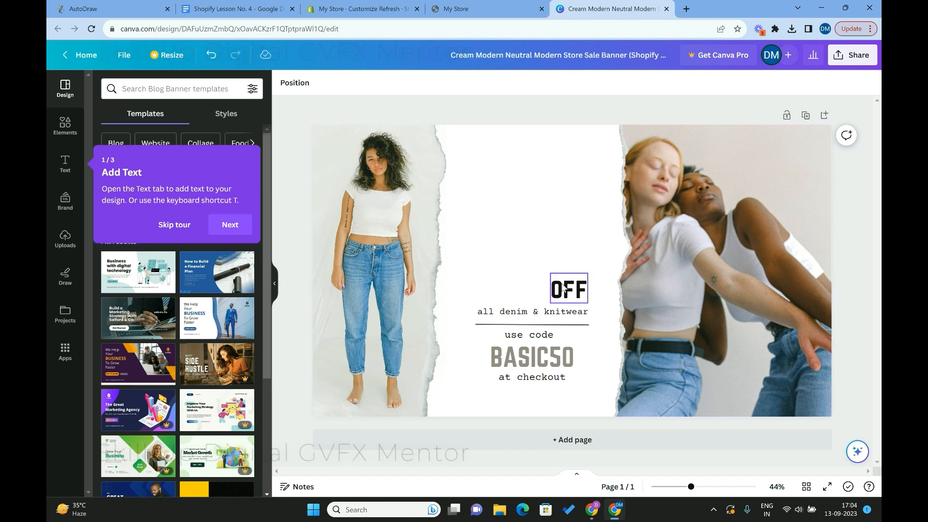
click(565, 290)
key(Delete)
- Delete "all denim & knitwear", the lower divider line, "use code", "BASIC50" and "at checkout" from the banner
click(562, 312)
key(Delete)
click(558, 332)
key(Delete)
click(556, 334)
key(Delete)
click(549, 358)
key(Delete)
click(546, 371)
key(Delete)
- Select the remaining model photos together, delete them to leave a blank page, and skip the editor tour
click(433, 308)
drag(428, 306, 602, 310)
mouse_move(658, 315)
mouse_down()
mouse_move(632, 315)
mouse_move(640, 312)
mouse_up()
drag(296, 281, 781, 289)
key(Delete)
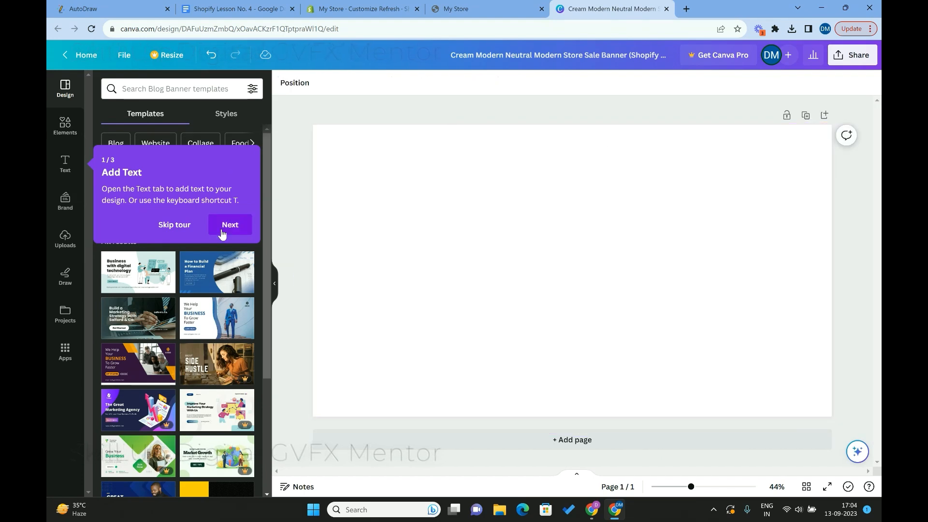
click(186, 228)
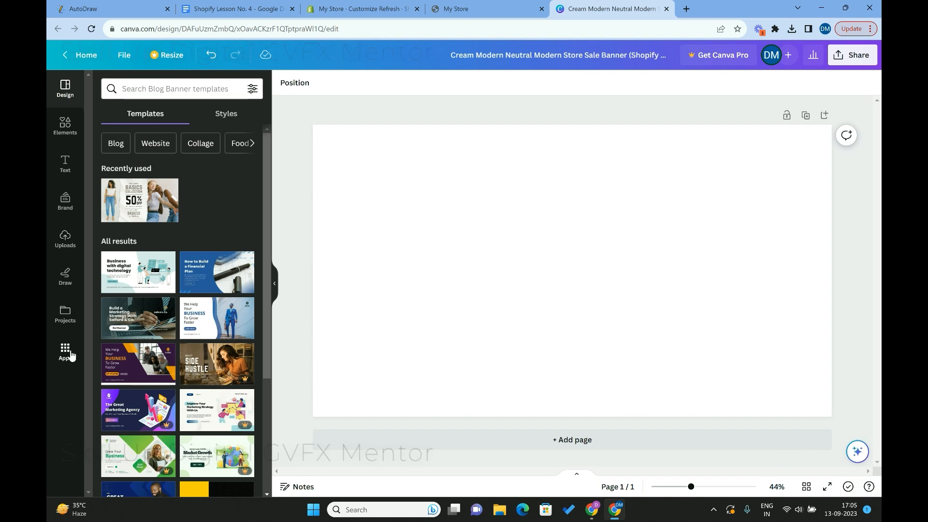
- Search the Canva elements for "tshirts"
click(65, 125)
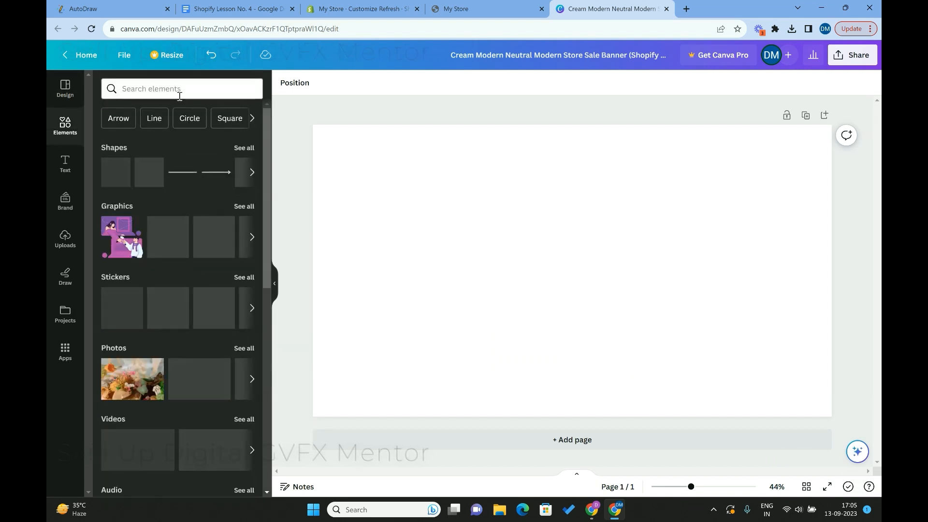
click(180, 97)
text(tshir)
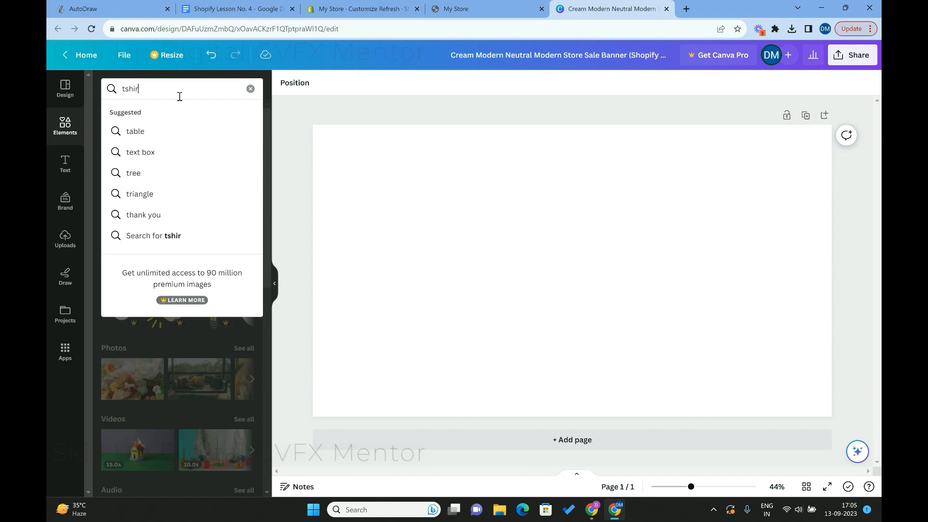
text(ts)
key(Return)
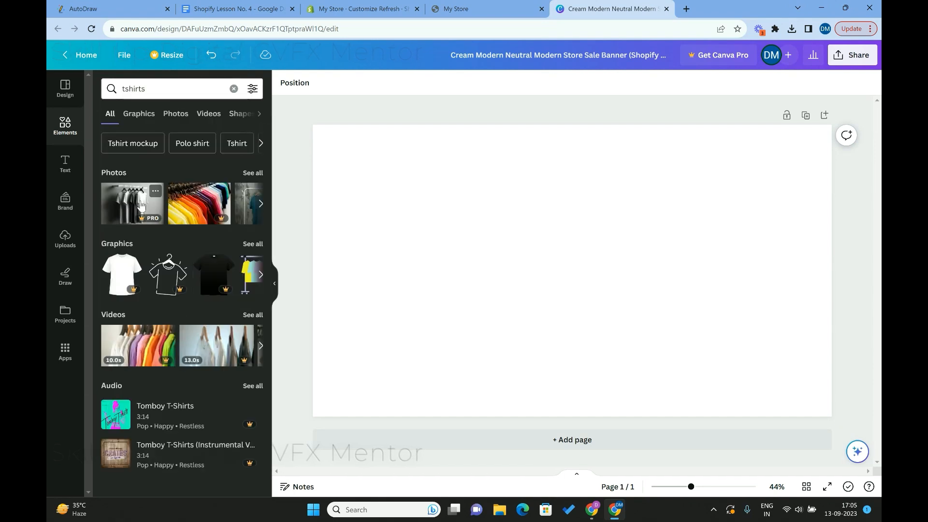
- Add the photo of folded coloured shirts on store shelves and enlarge it to cover the whole page
scroll(170, 203, right, 5)
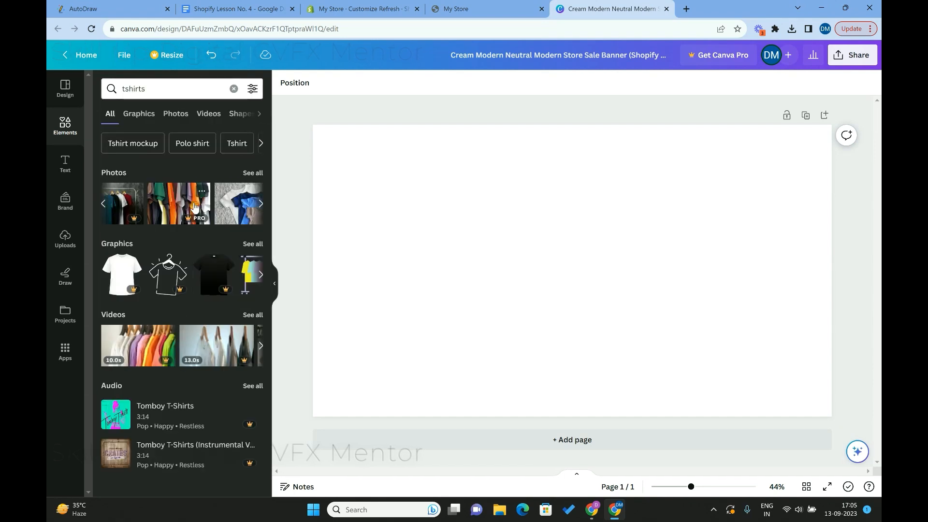
scroll(183, 208, right, 4)
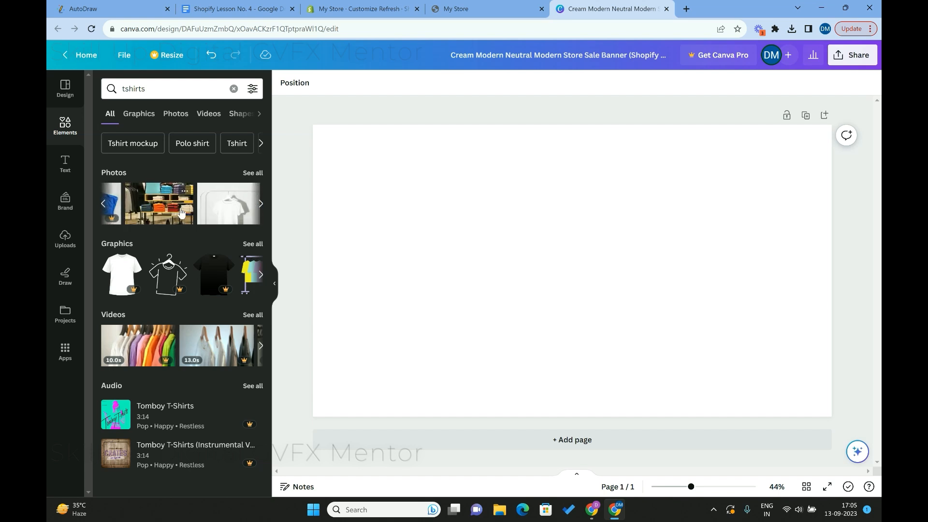
click(181, 212)
drag(796, 138, 833, 111)
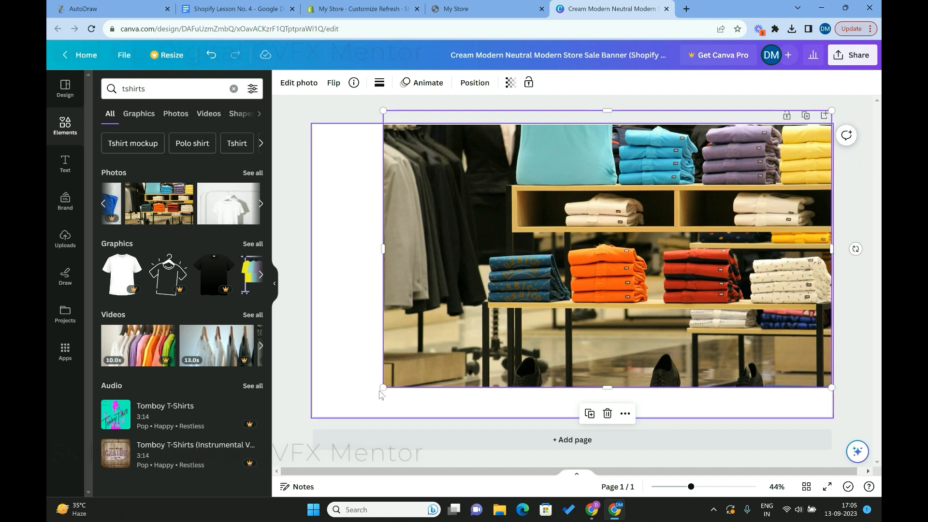
drag(380, 395, 304, 425)
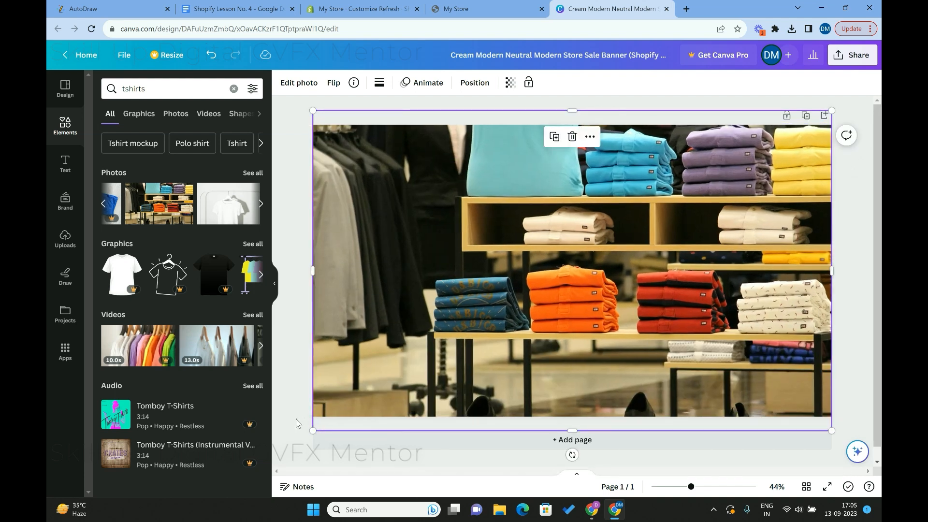
click(297, 424)
- Download the shirt-shelf banner design as a PNG file
click(852, 55)
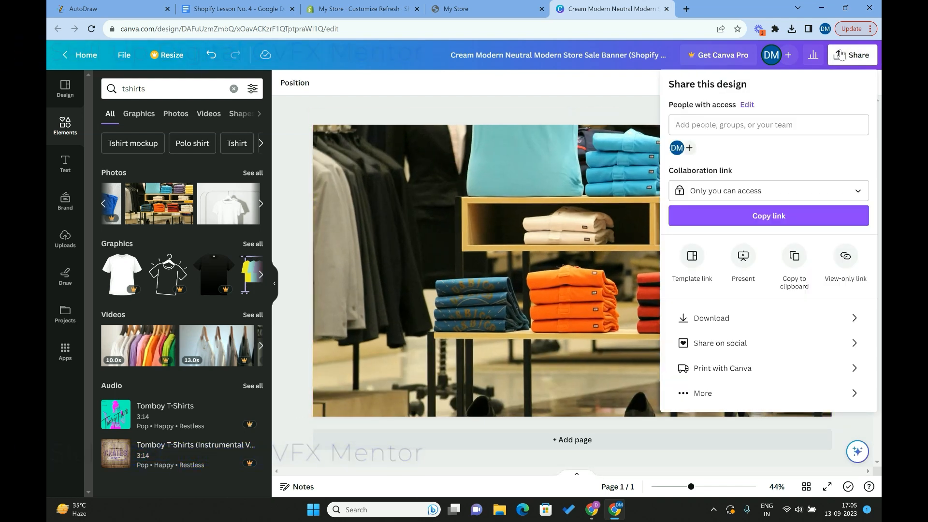
click(721, 323)
click(804, 252)
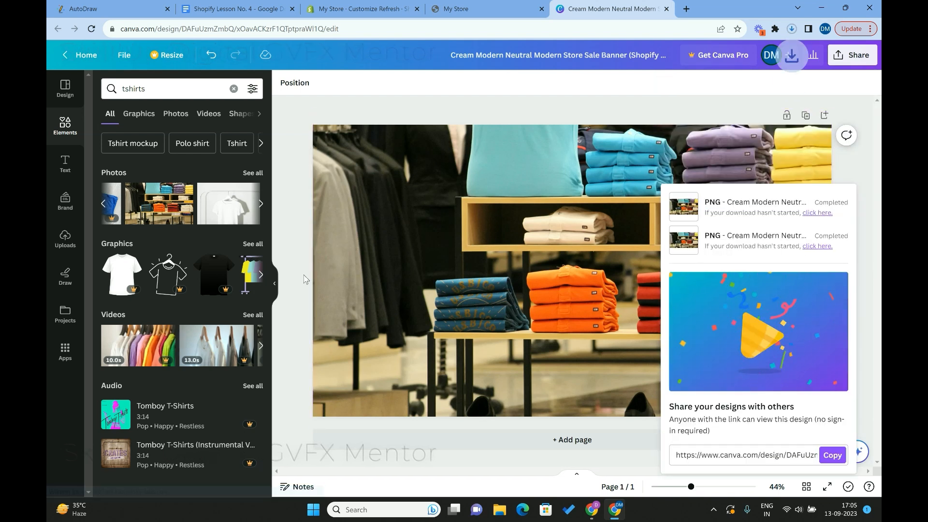
- Switch to the Shopify theme editor and remove the sale banner image from the slide
click(403, 5)
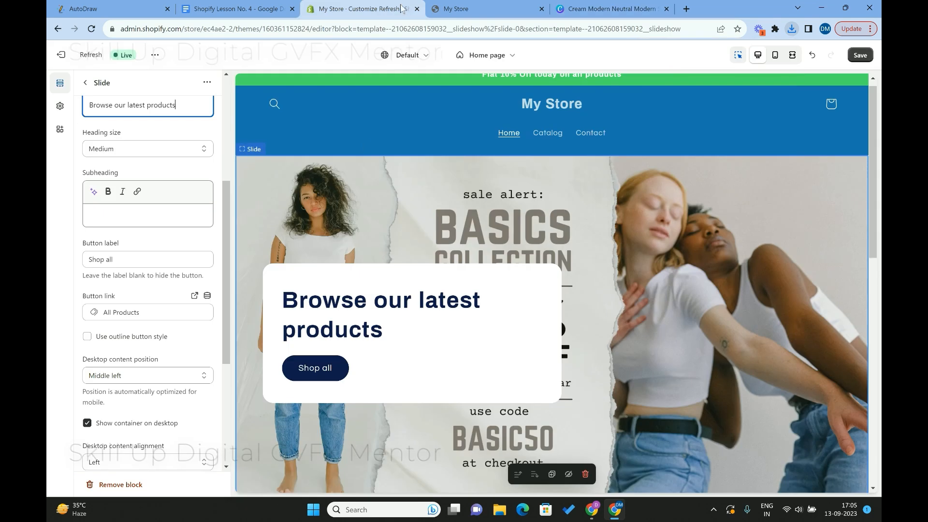
scroll(140, 213, up, 5)
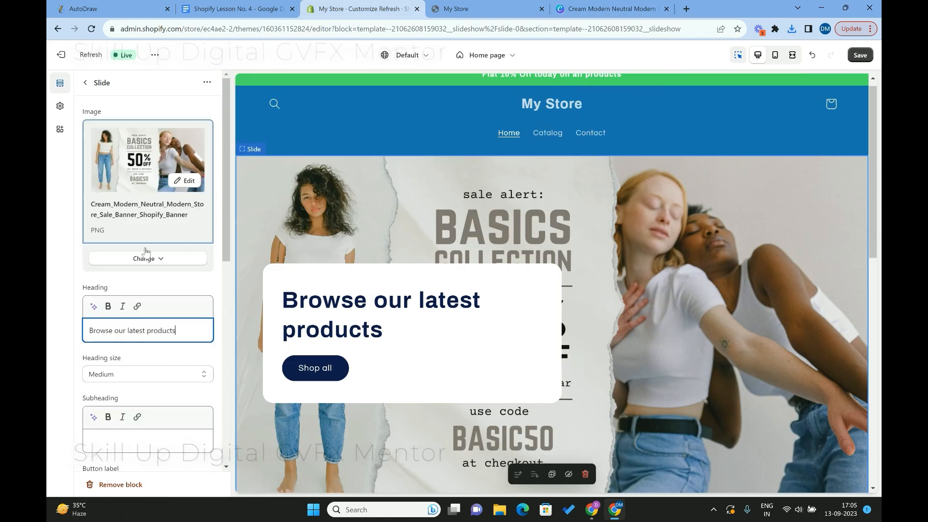
click(144, 258)
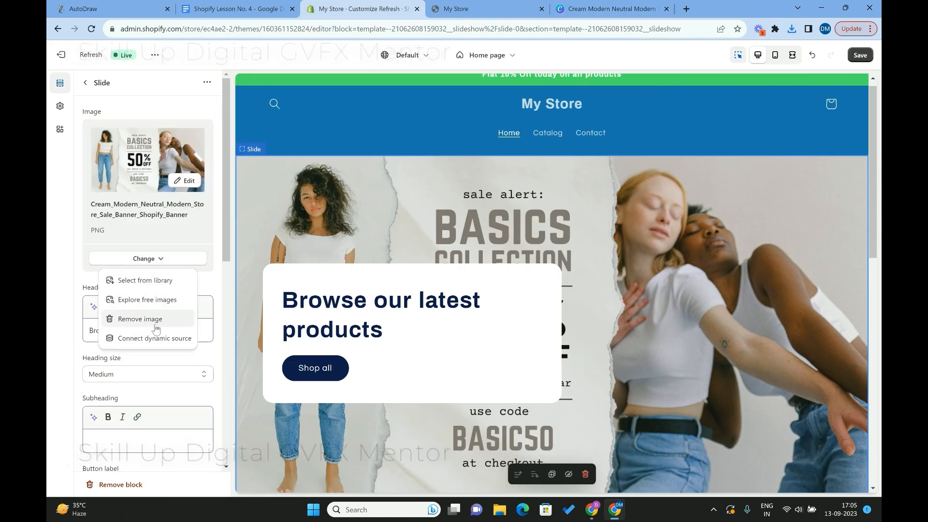
click(154, 319)
- Upload the newly downloaded shirt-shelf banner PNG and set it as the slide's image
click(155, 143)
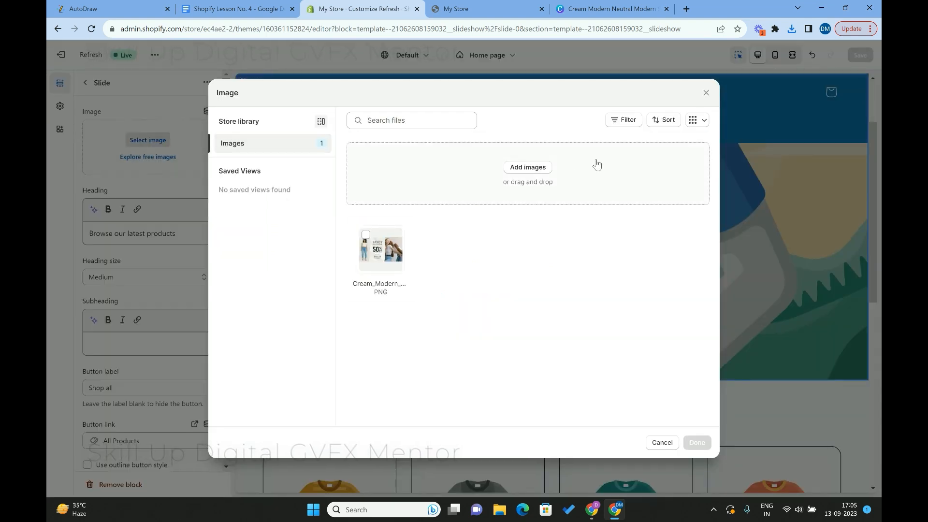
click(527, 164)
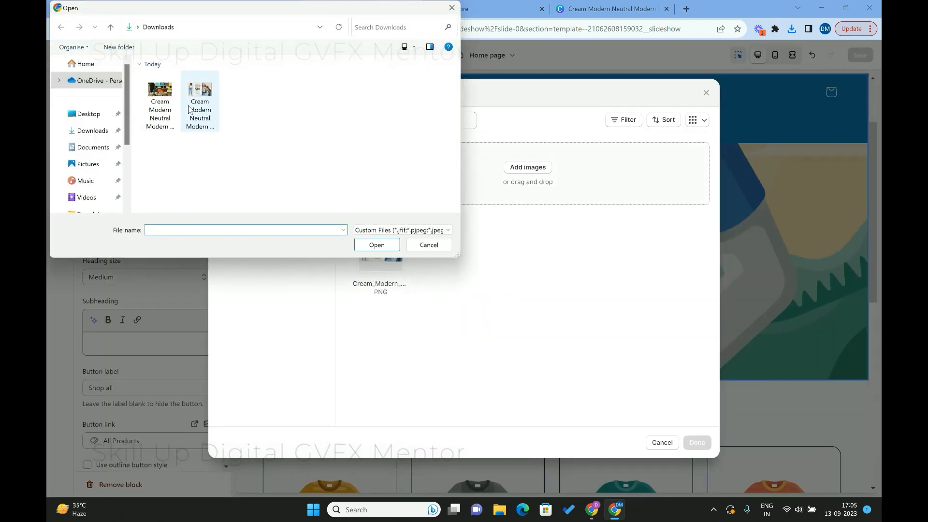
double_click(161, 124)
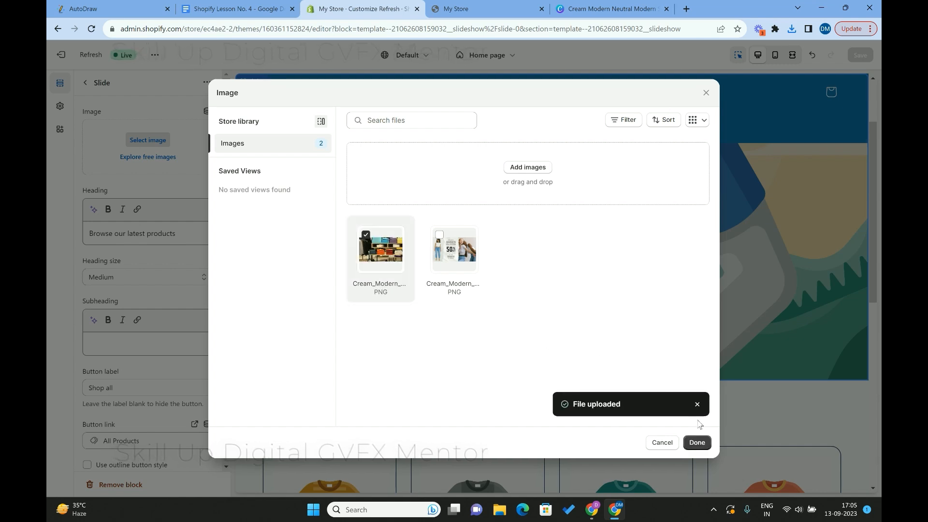
click(697, 442)
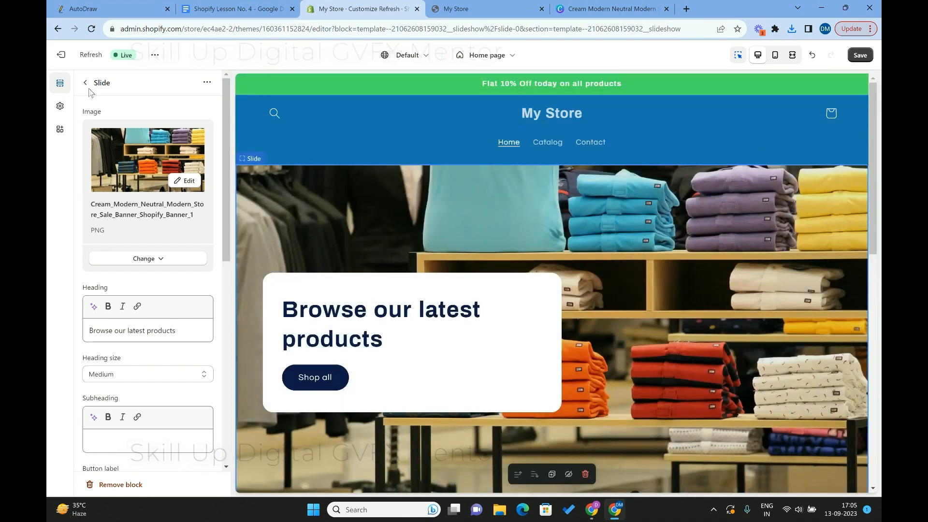
- Return to the home page sections, add a second slide to the Slideshow, and open the new slide's settings
click(86, 82)
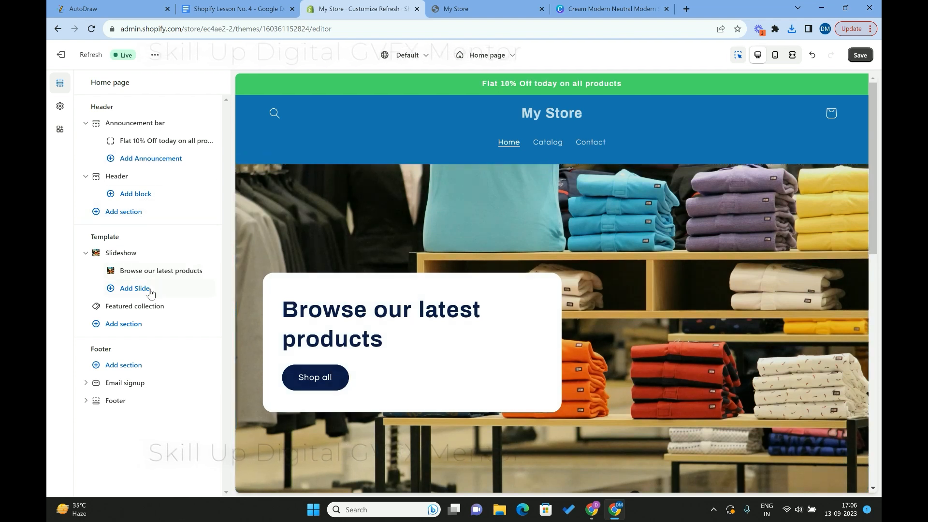
scroll(347, 274, up, 1)
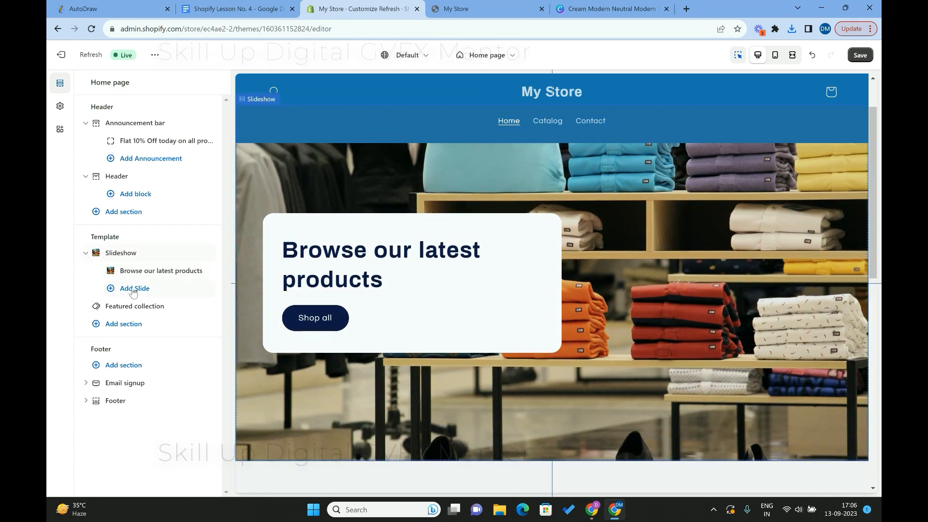
click(133, 290)
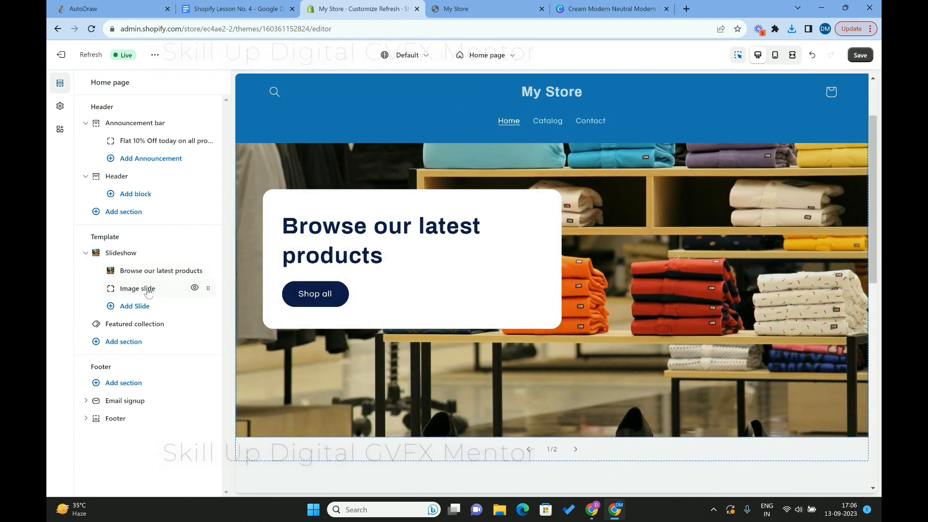
click(147, 289)
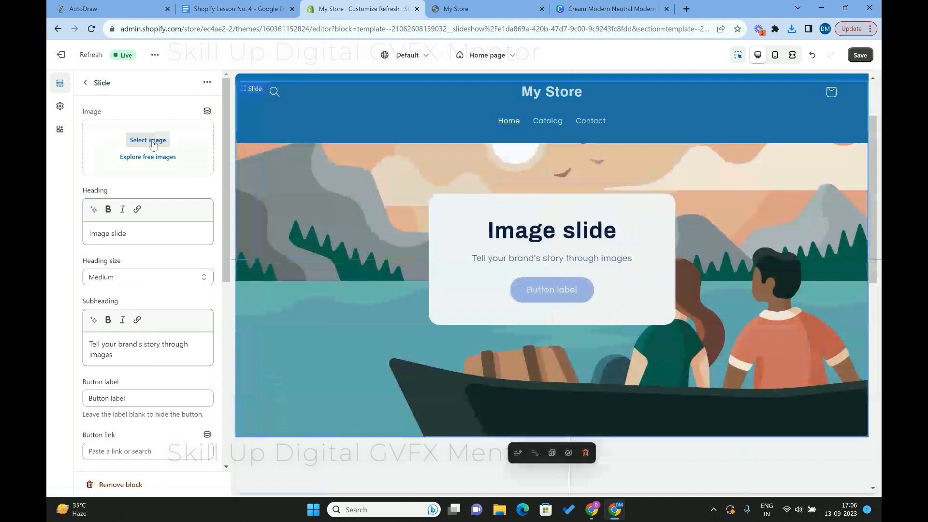
- Switch to the Canva design and delete the shirt-shelf photo from the page
click(611, 9)
click(535, 290)
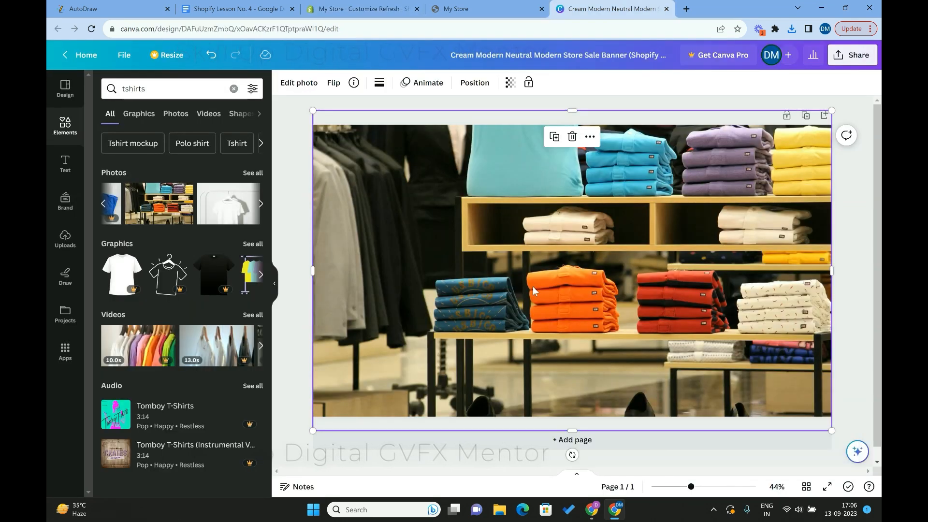
key(Delete)
- Show all photo results for tshirts and add the photo of the woman in a plain black T-shirt to the page
scroll(215, 203, right, 3)
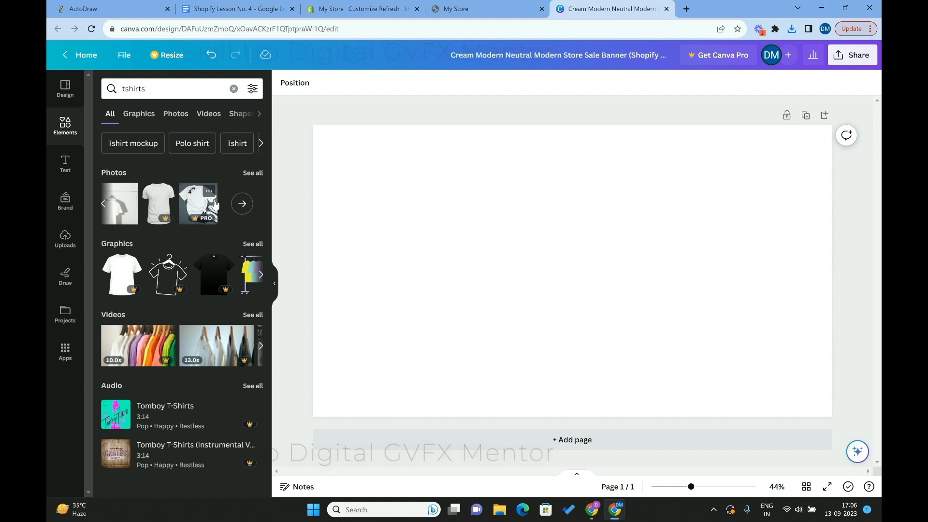
click(253, 173)
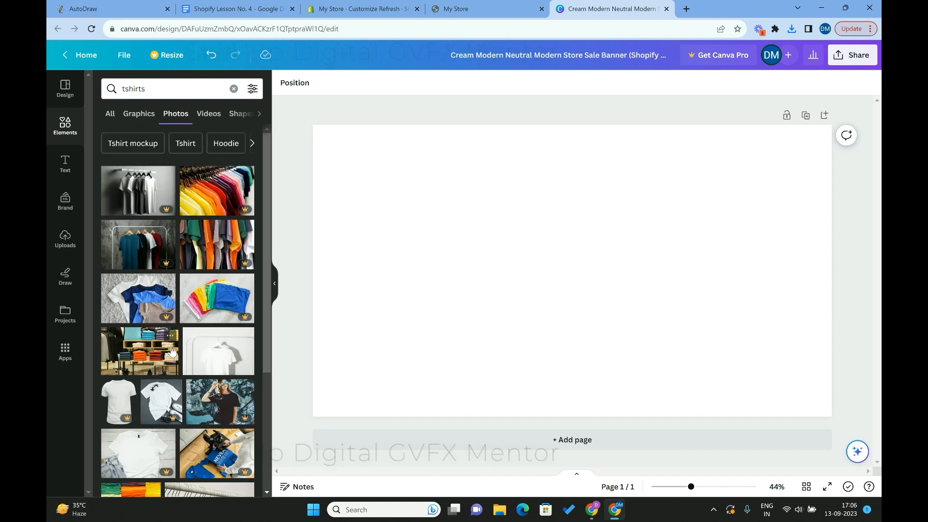
scroll(172, 349, down, 2)
scroll(172, 349, down, 4)
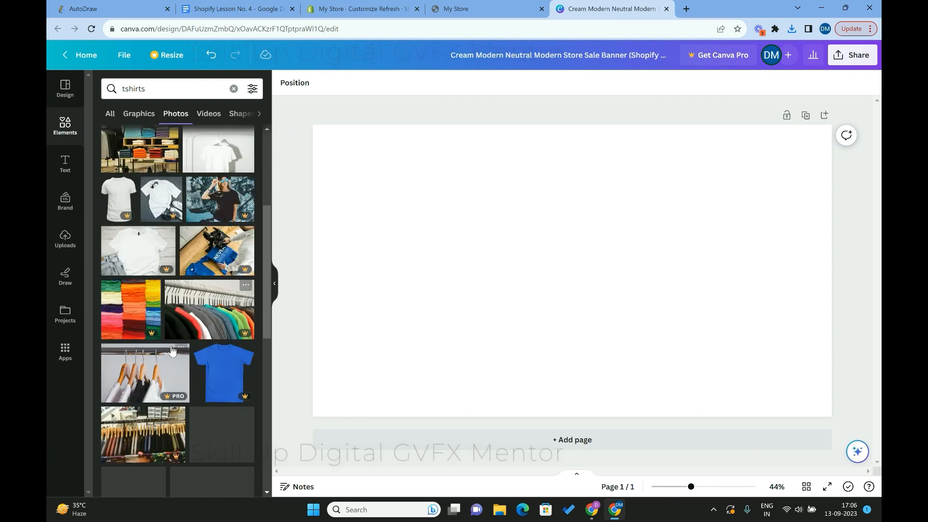
scroll(172, 349, down, 3)
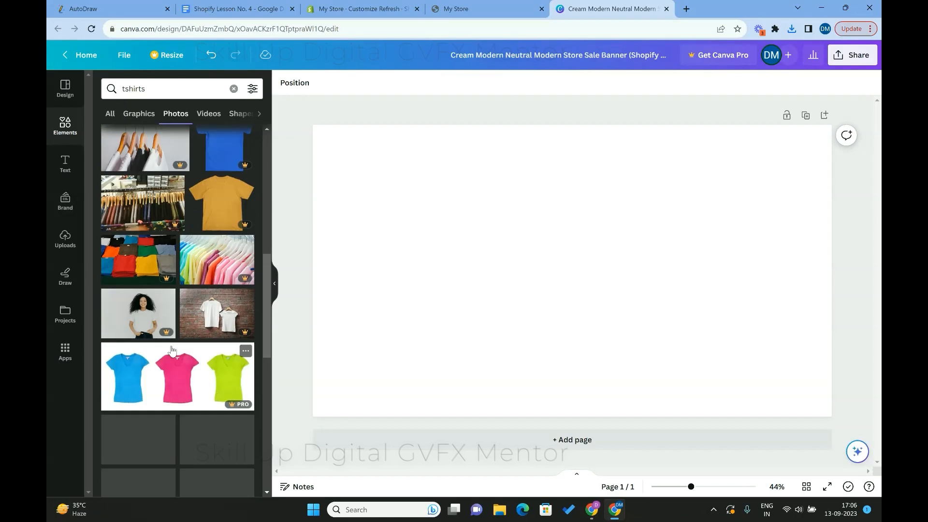
scroll(171, 349, down, 3)
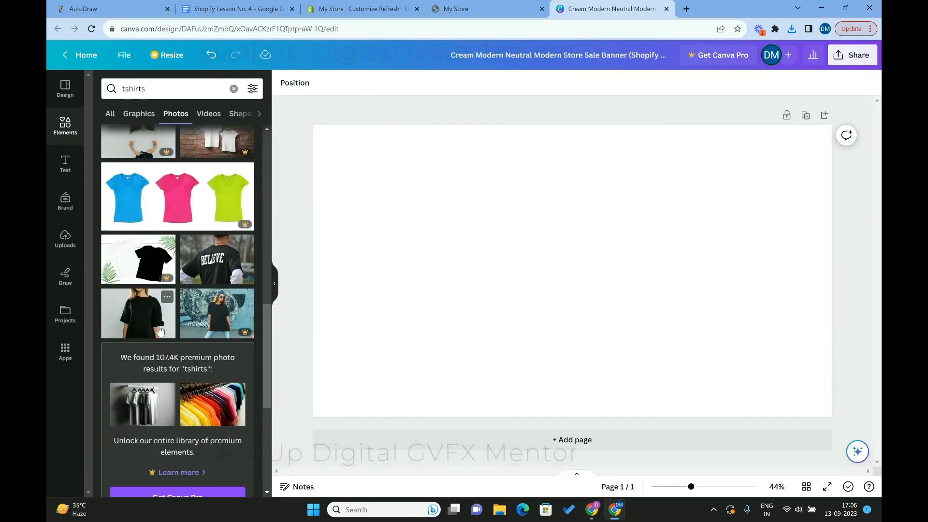
click(160, 330)
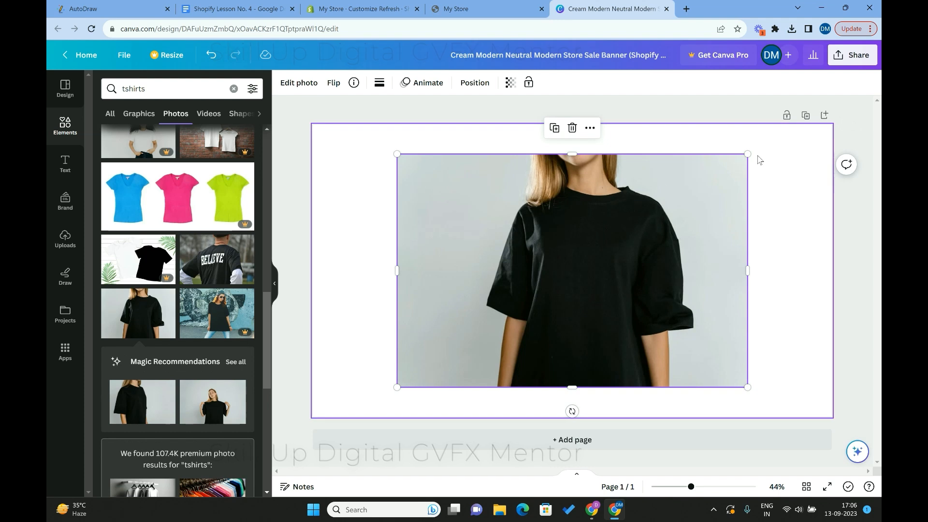
- Add the photo of the man in the navy "Culprit" T-shirt to the page and delete the black T-shirt photo
scroll(205, 373, down, 6)
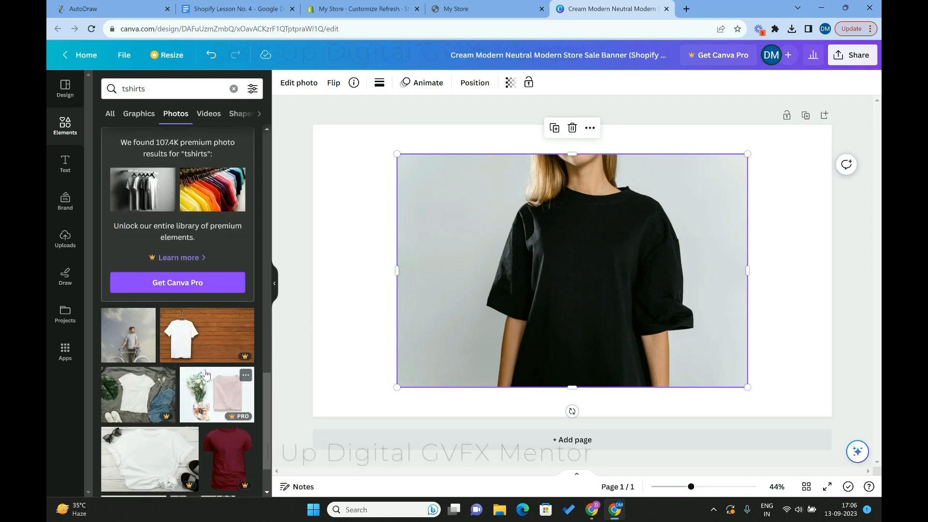
scroll(205, 373, down, 8)
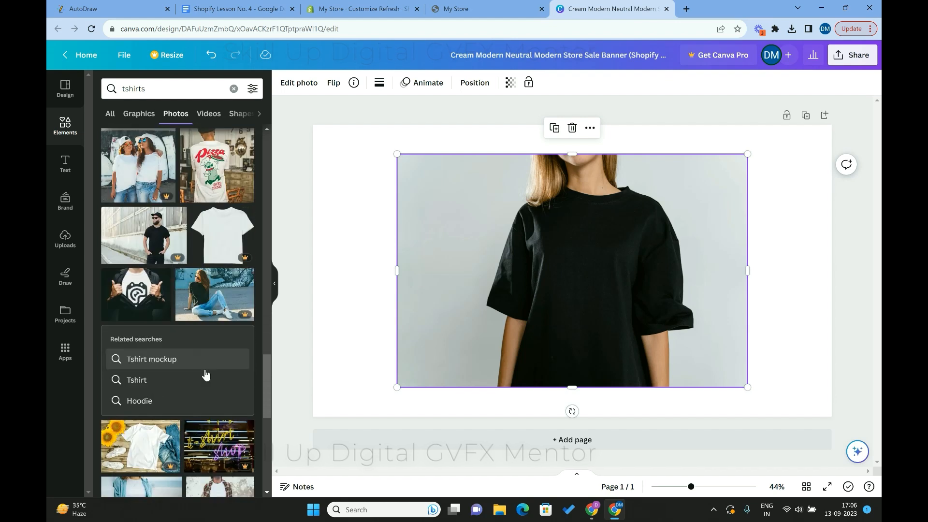
scroll(205, 374, down, 3)
scroll(205, 370, down, 2)
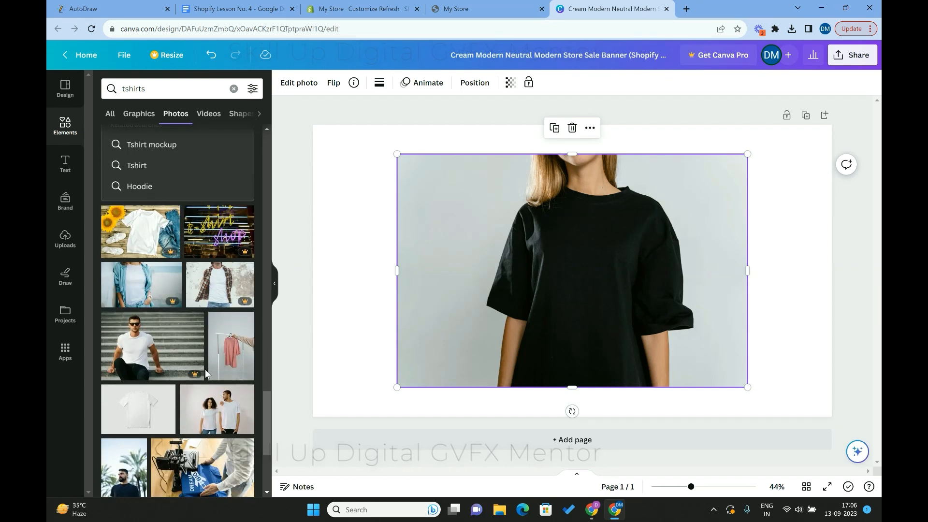
scroll(205, 369, down, 2)
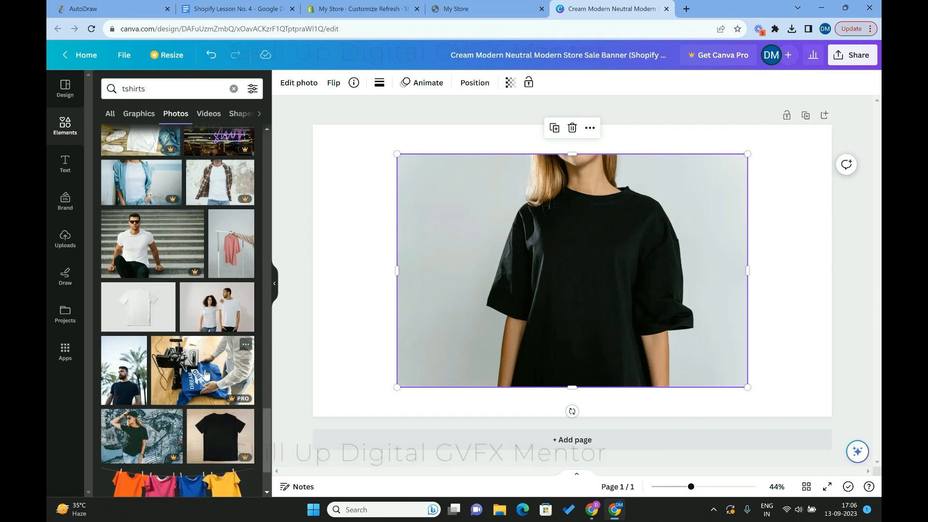
scroll(227, 381, down, 1)
scroll(227, 381, down, 1)
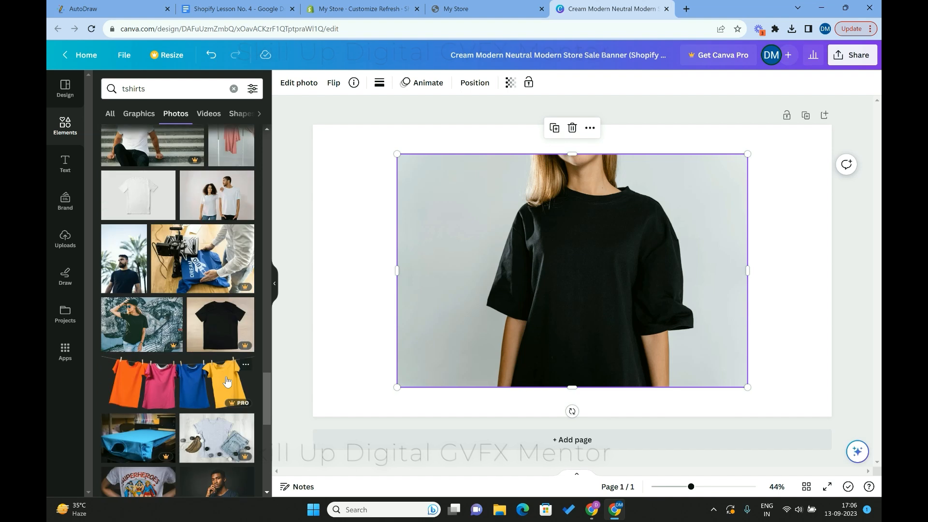
scroll(227, 381, down, 1)
scroll(228, 382, down, 1)
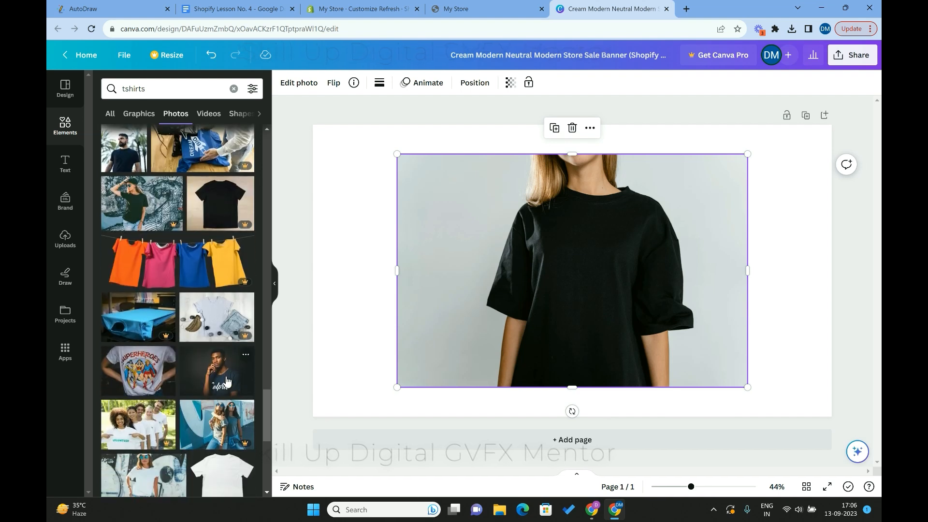
drag(227, 381, 649, 251)
click(434, 219)
key(Delete)
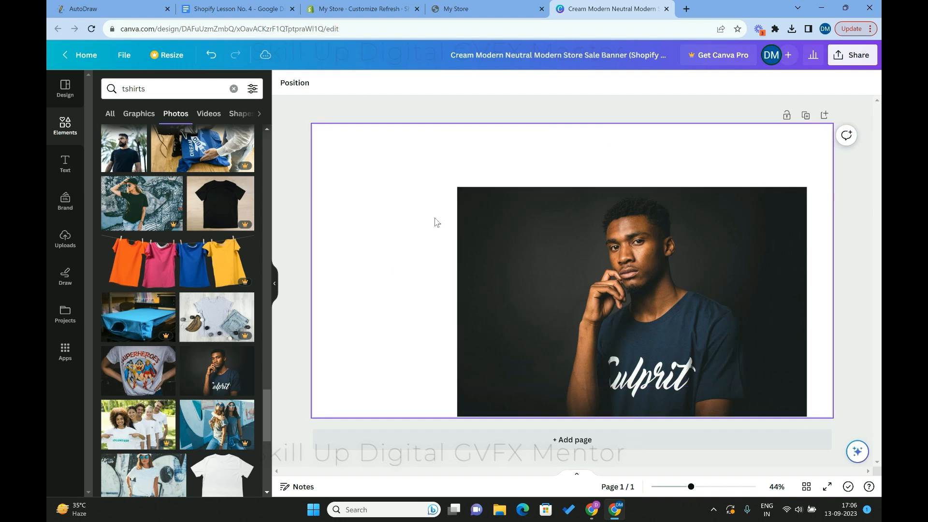
- Align the "Culprit" T-shirt photo with the page's upper-left corner and enlarge it to cover the whole page
drag(483, 251, 338, 186)
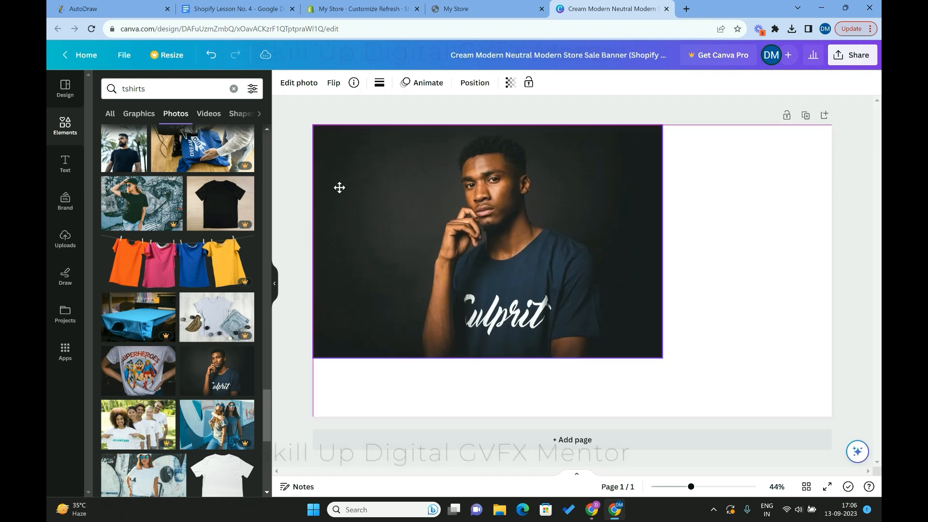
drag(666, 358, 866, 428)
click(843, 274)
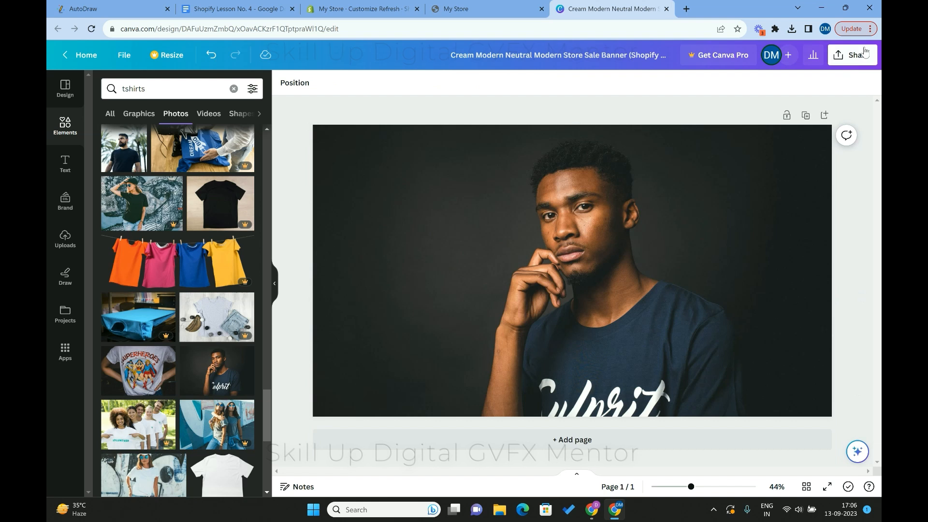
- Rename the design as 2 and download it as a PNG
click(600, 62)
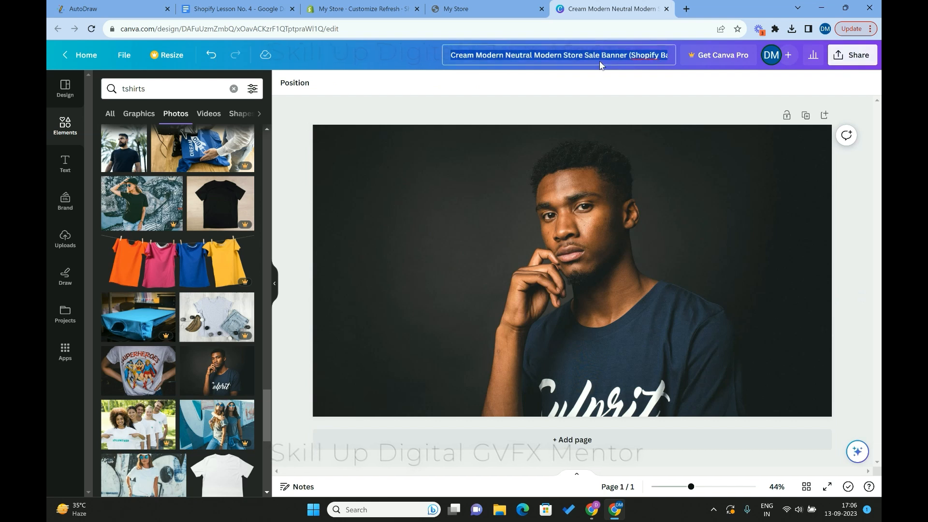
text(2)
click(829, 59)
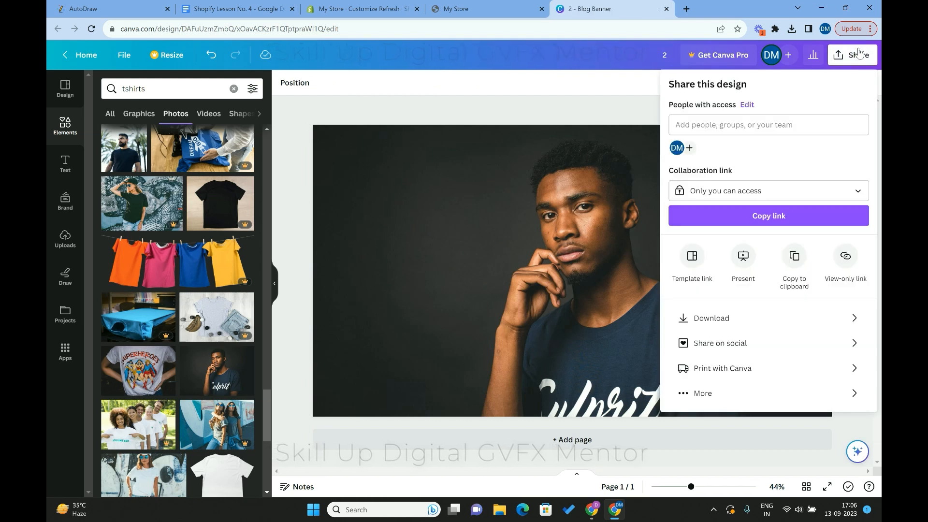
click(740, 320)
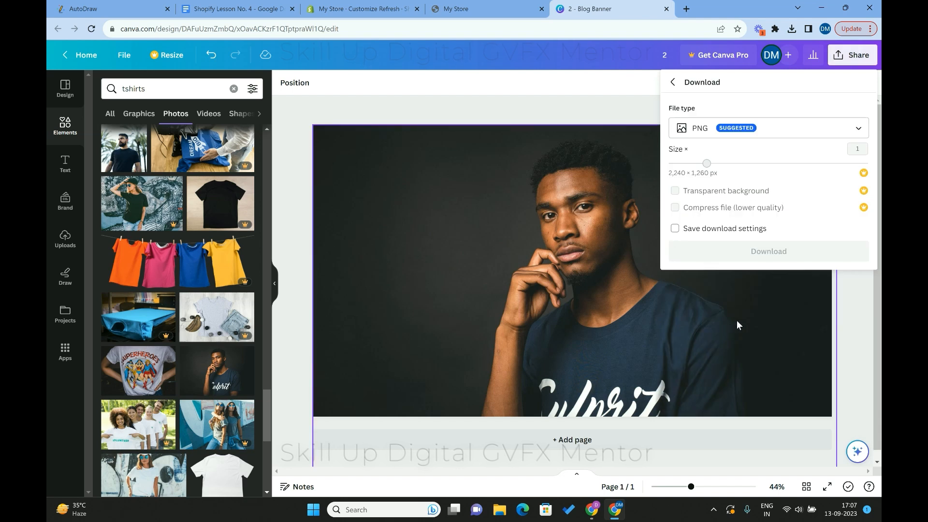
click(813, 255)
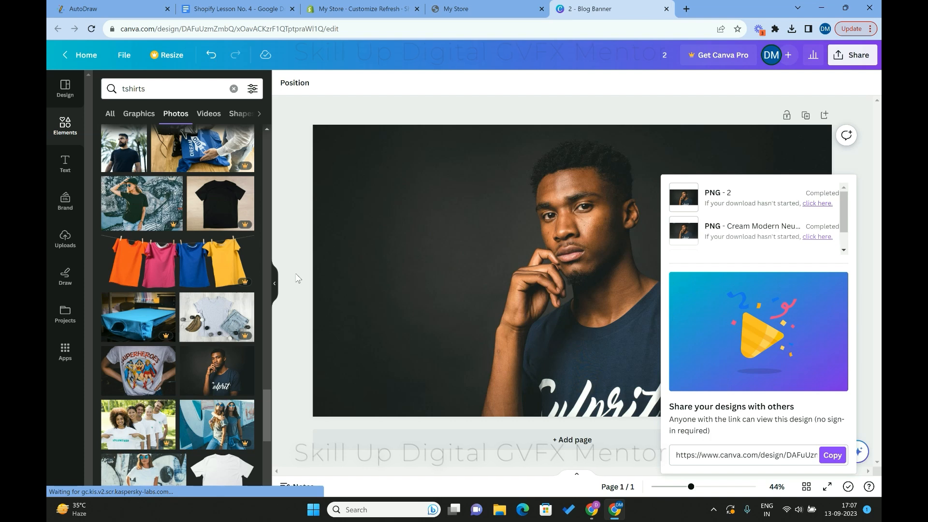
- Switch to the Shopify theme editor, upload 2.png, and set it as the second slide's image
click(392, 5)
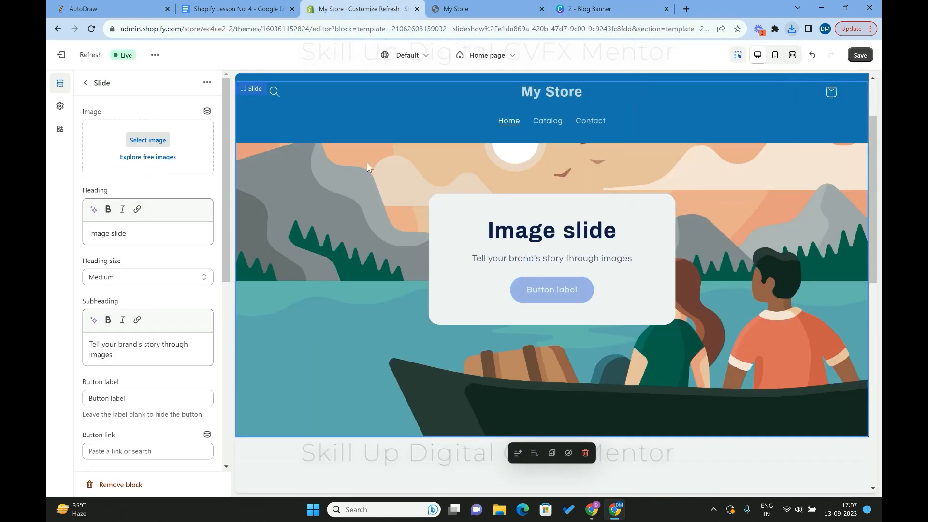
click(137, 145)
click(534, 167)
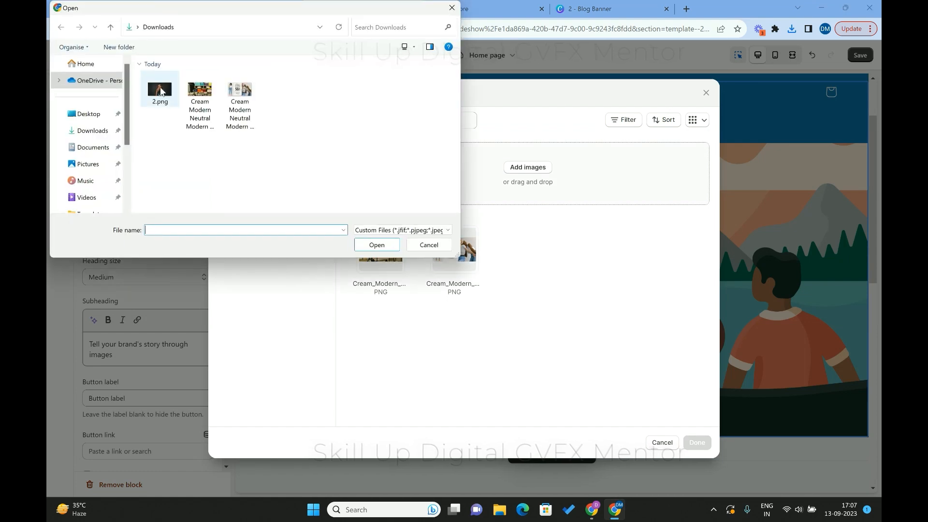
double_click(160, 92)
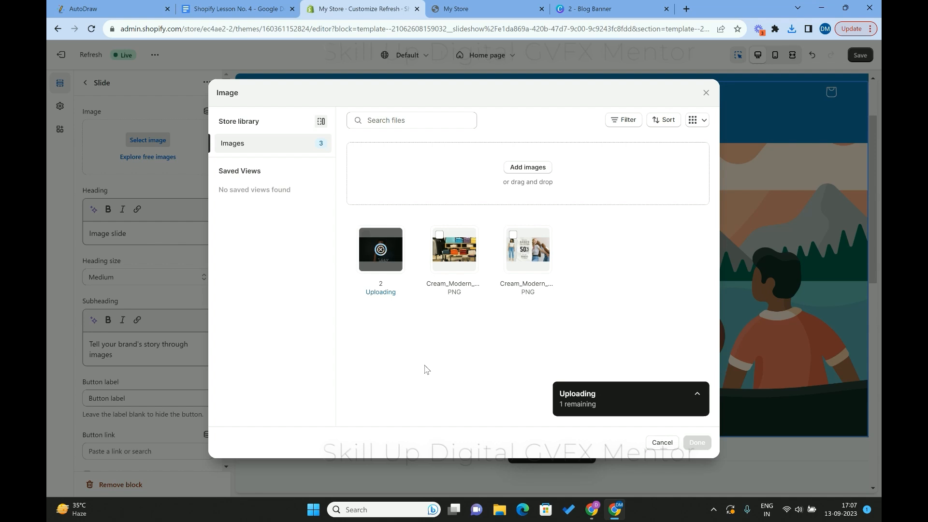
click(698, 442)
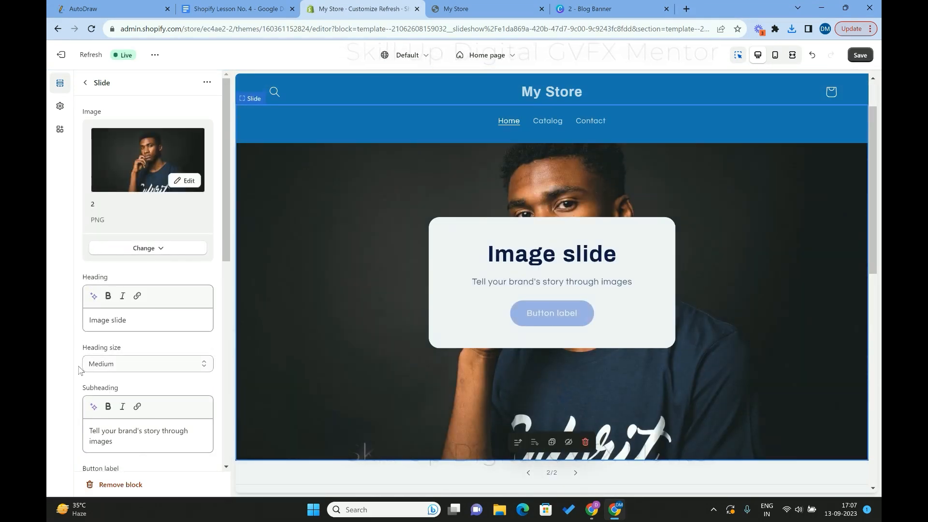
- Clear the second slide's button label, subheading and heading
scroll(83, 370, down, 4)
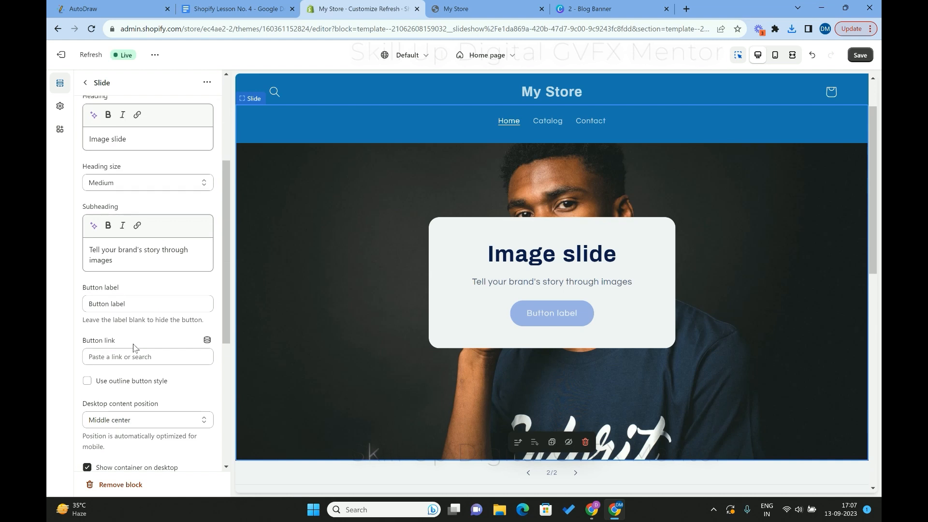
scroll(134, 348, up, 1)
triple_click(143, 317)
key(BackSpace)
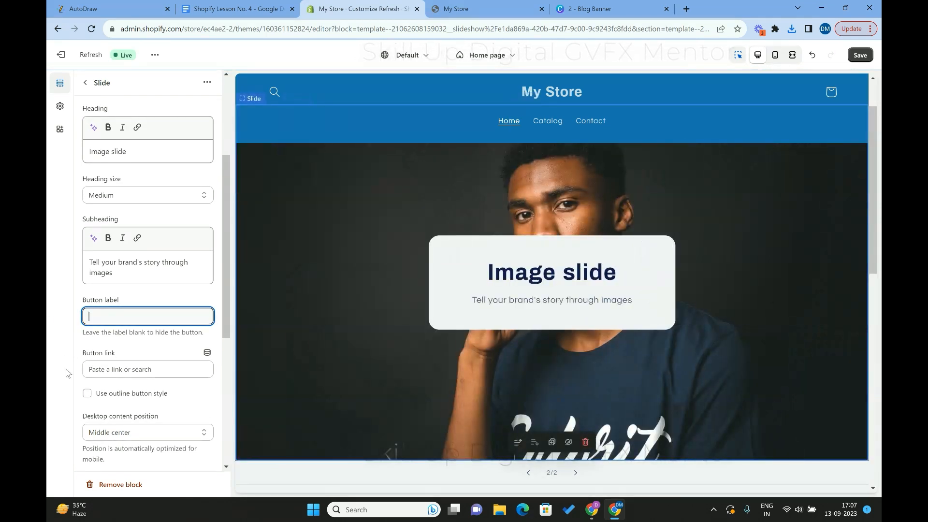
click(68, 374)
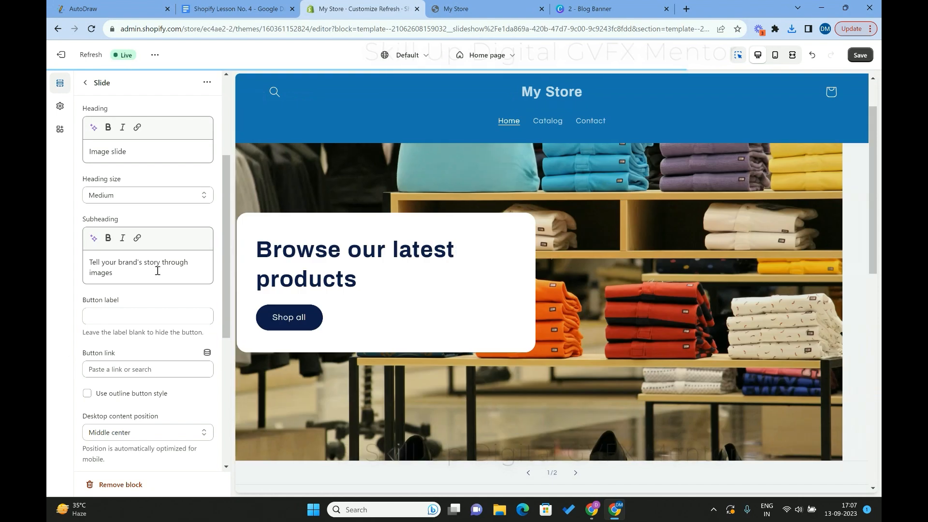
triple_click(156, 271)
key(BackSpace)
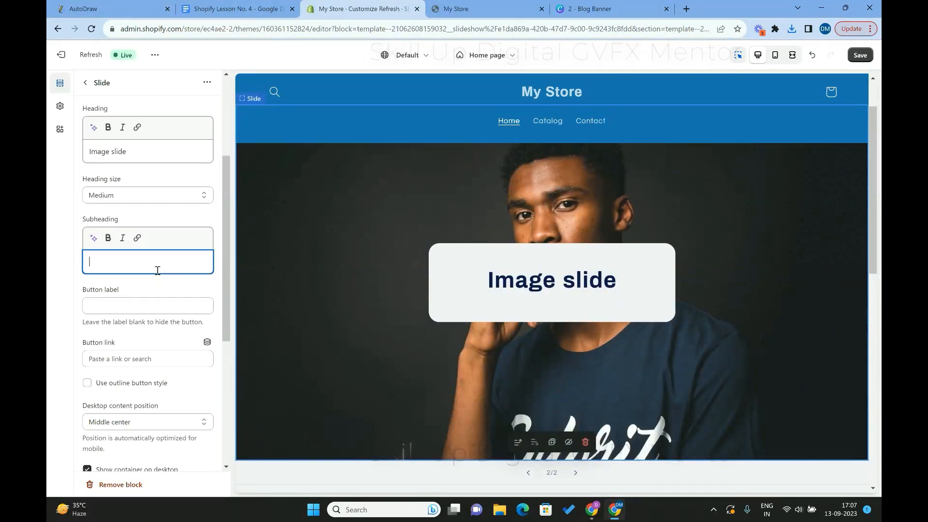
triple_click(169, 158)
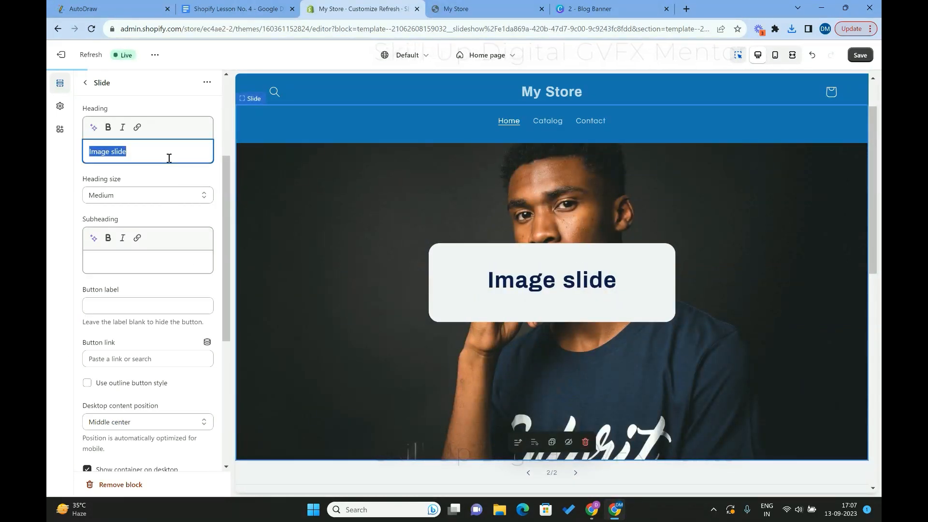
key(BackSpace)
click(60, 365)
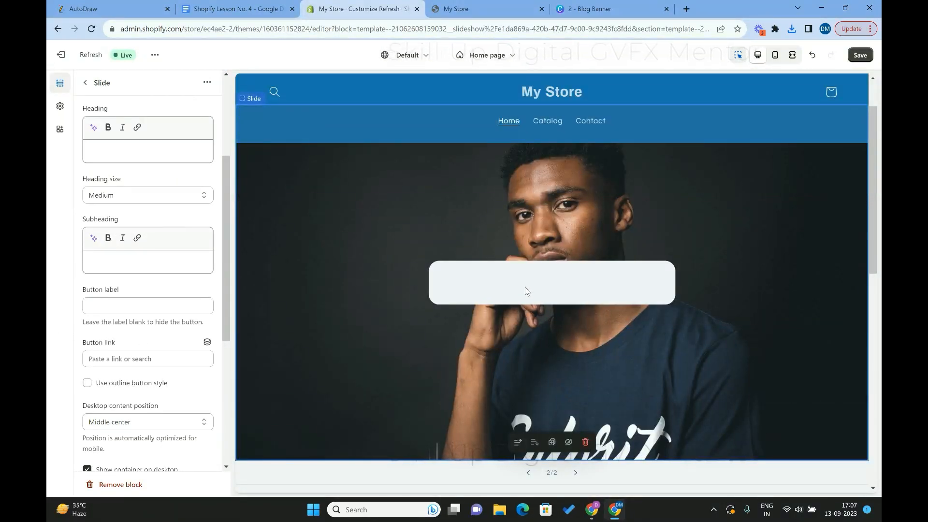
- Toggle the slide's Show container on desktop option off and back on to compare both looks in the preview
scroll(145, 406, down, 1)
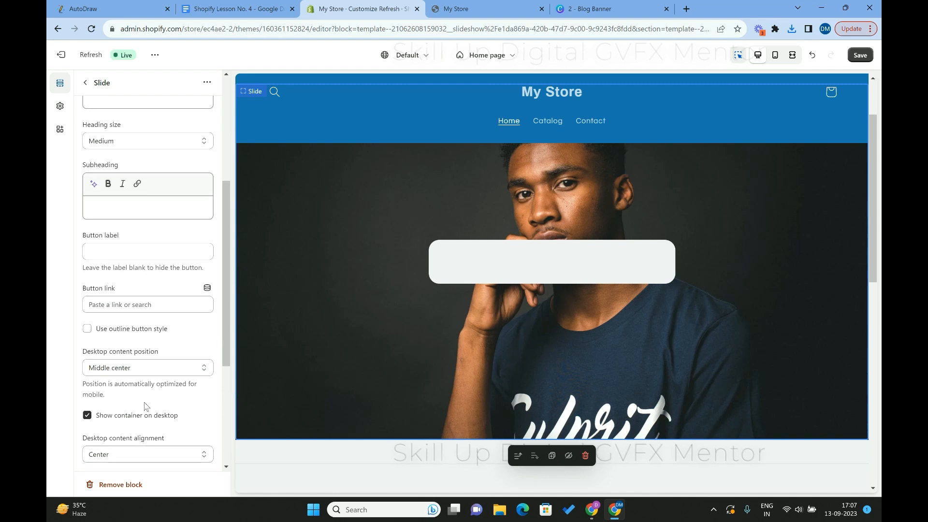
click(139, 417)
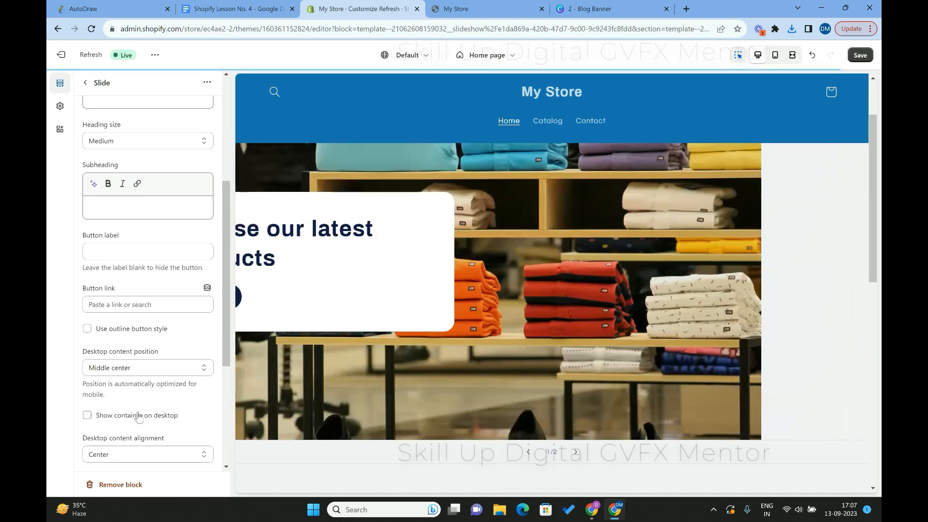
click(87, 415)
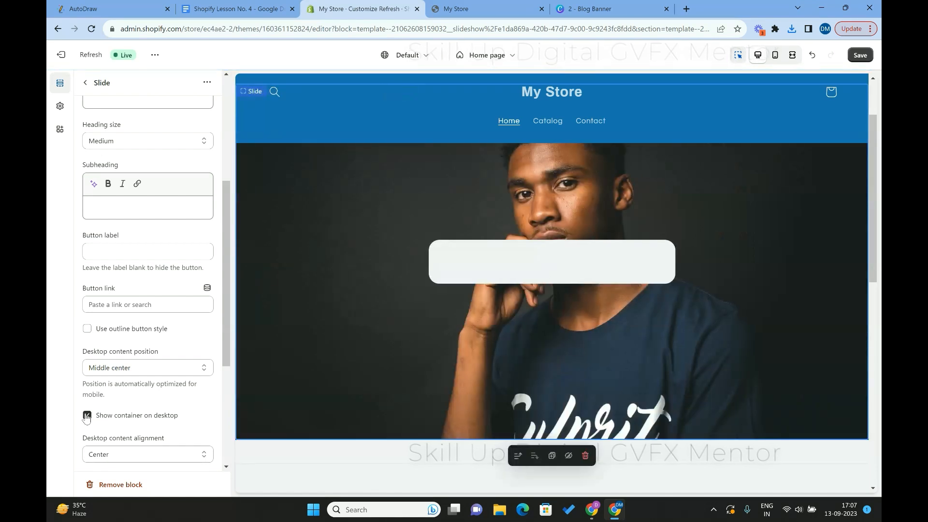
click(90, 416)
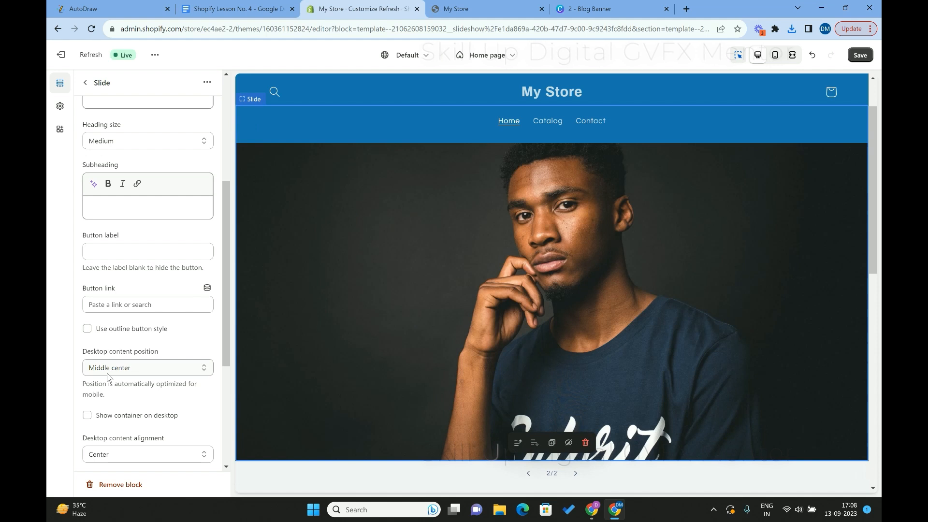
click(88, 416)
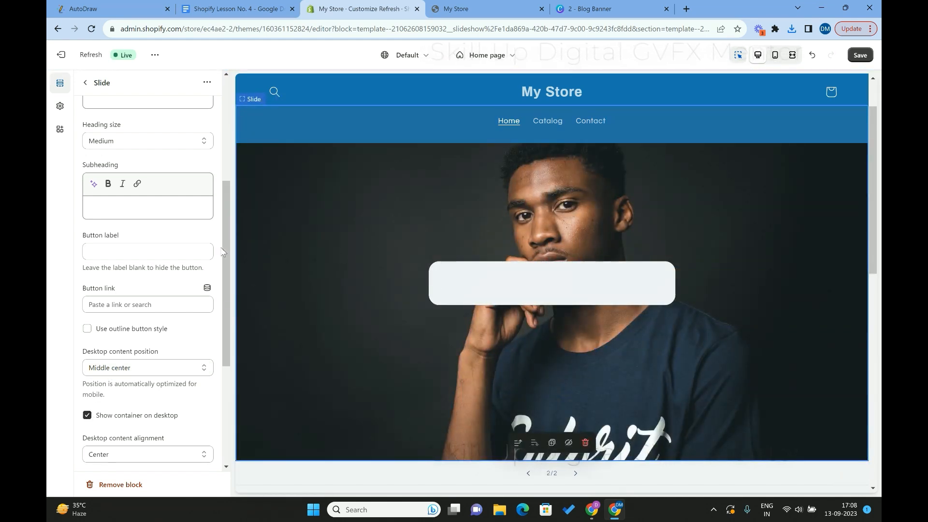
- Set the second slide's subheading to "Put heading here"
click(100, 206)
text(Put heading here)
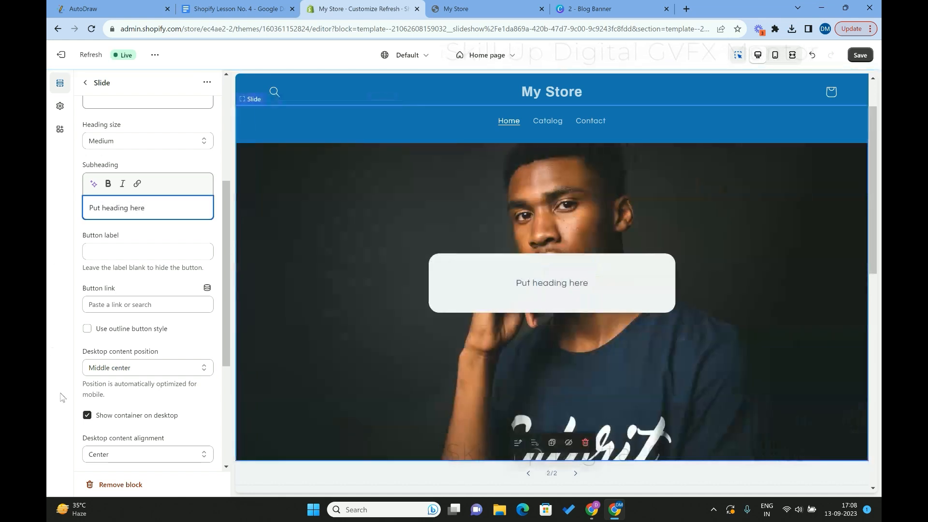
- Close the second slide's settings, save the theme changes, and exit the theme editor to the Themes page
click(220, 343)
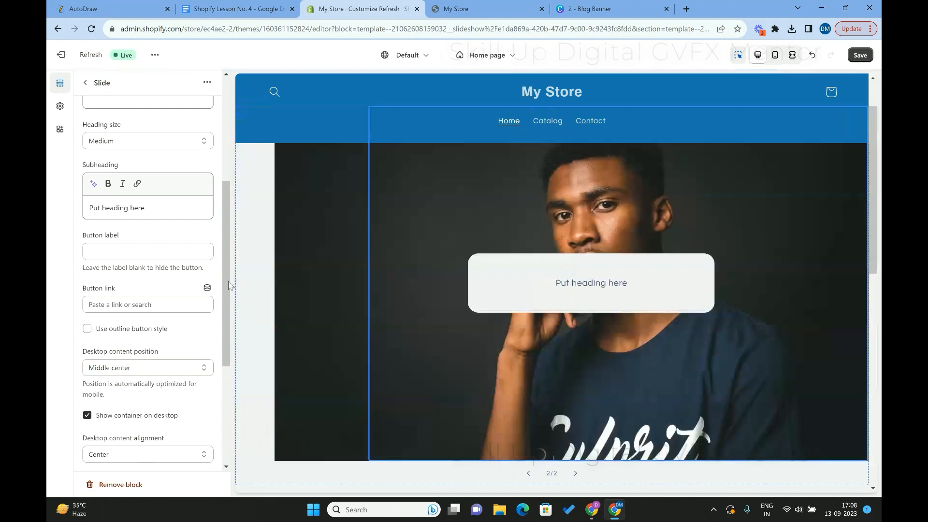
scroll(160, 315, up, 4)
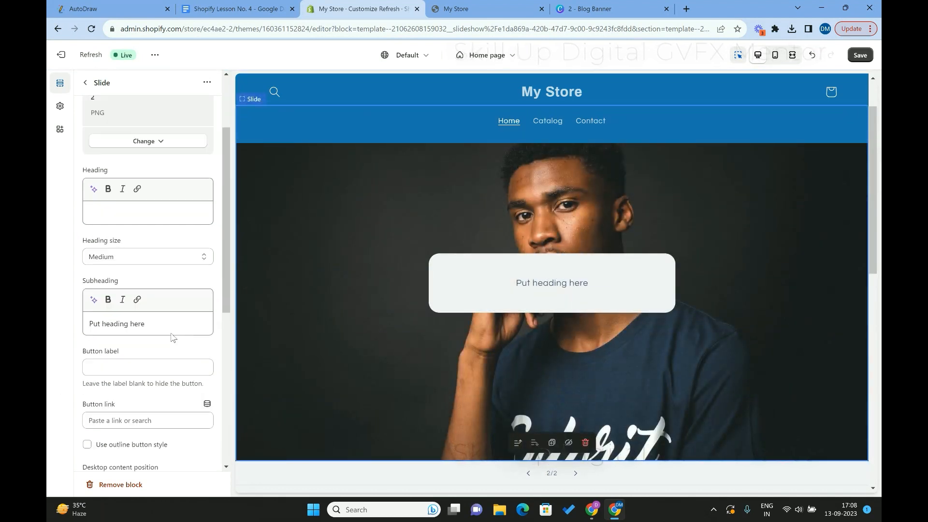
click(84, 83)
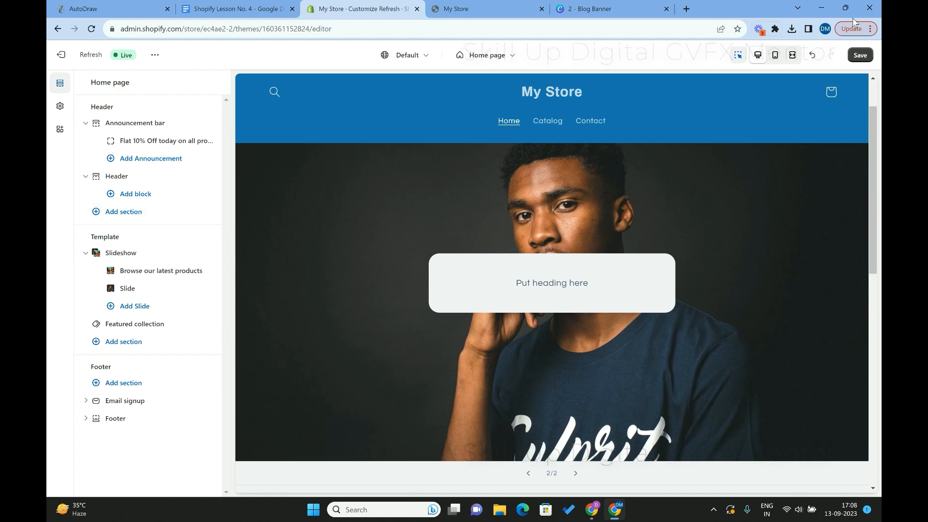
click(863, 59)
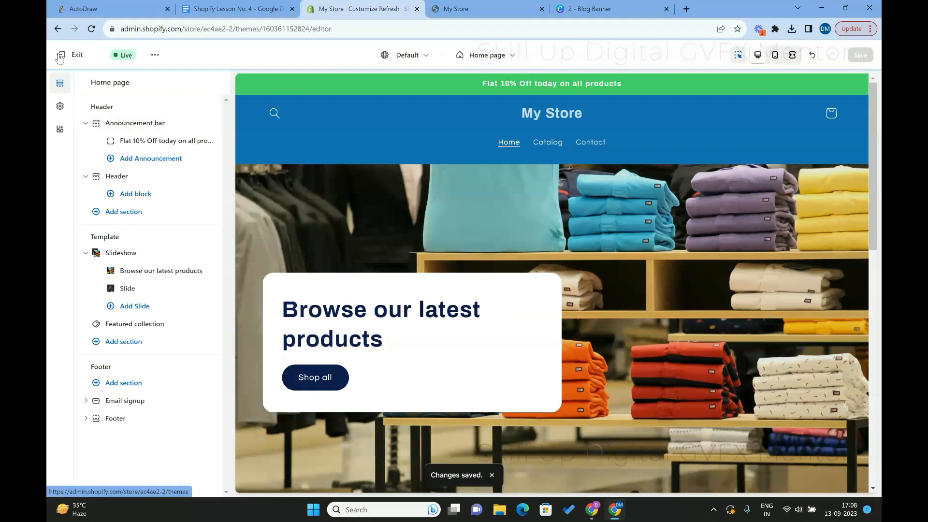
click(61, 56)
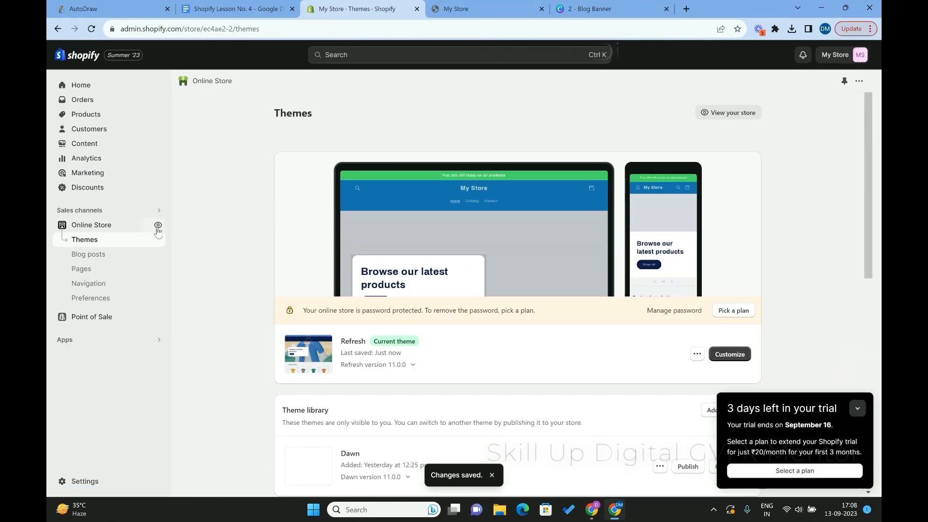
- View the live online store, look over the home page's header and slideshow, and return to the Shopify admin's Themes page
click(158, 226)
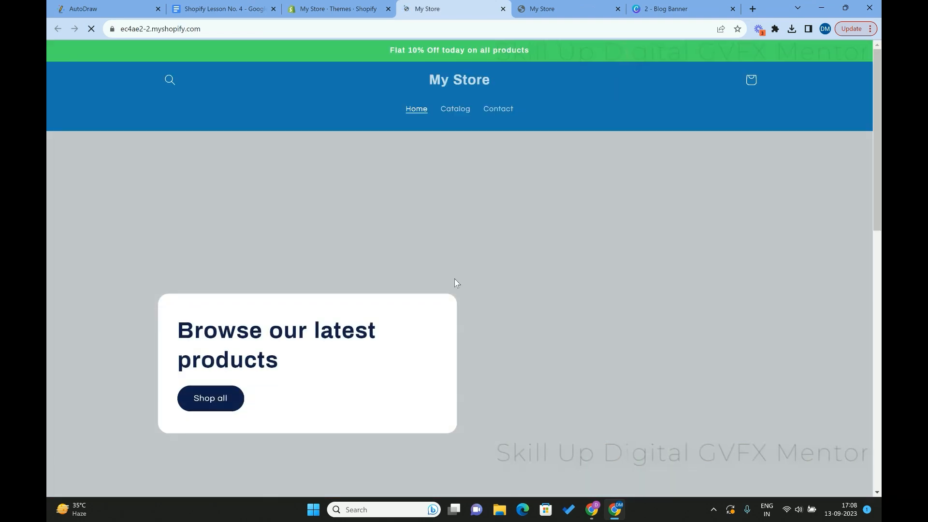
scroll(548, 271, down, 10)
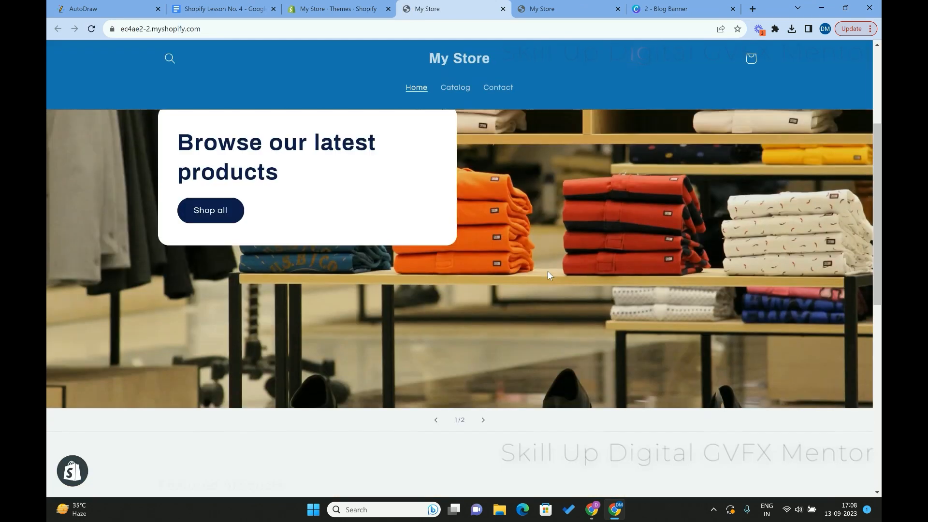
scroll(548, 272, up, 10)
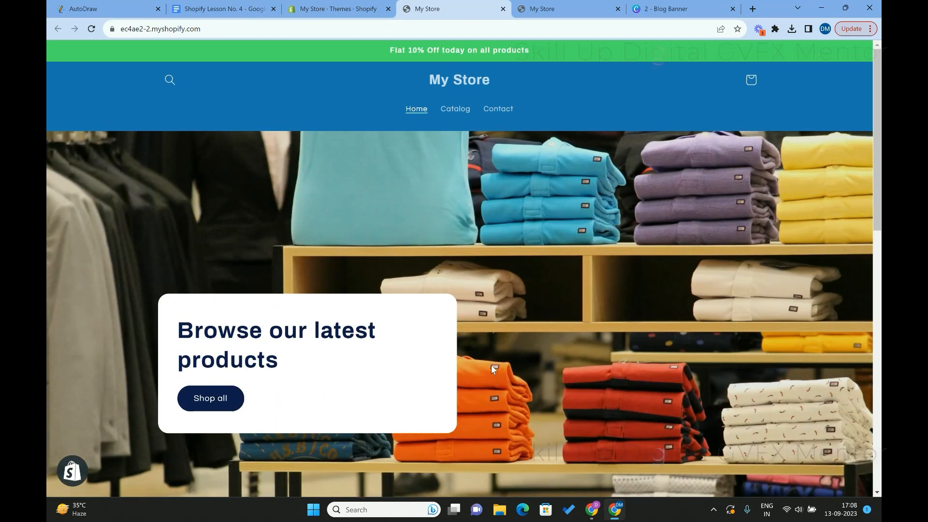
click(338, 9)
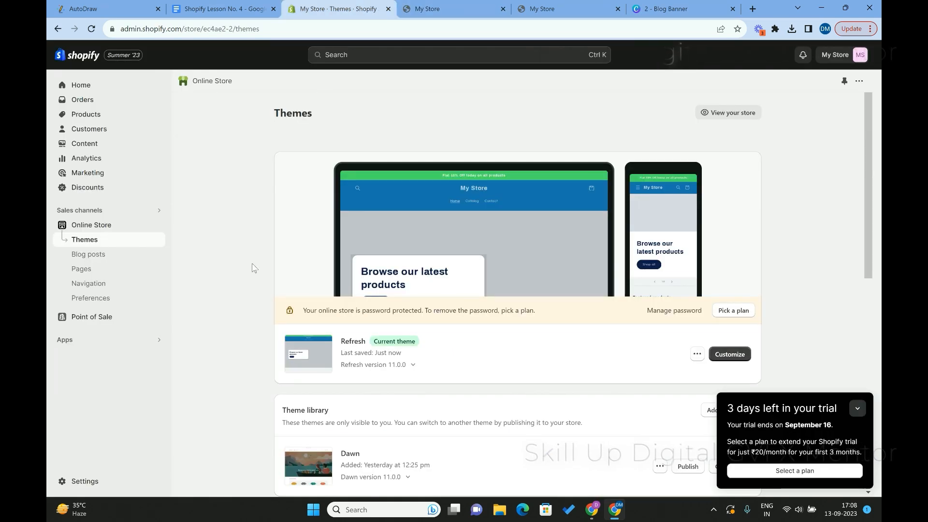